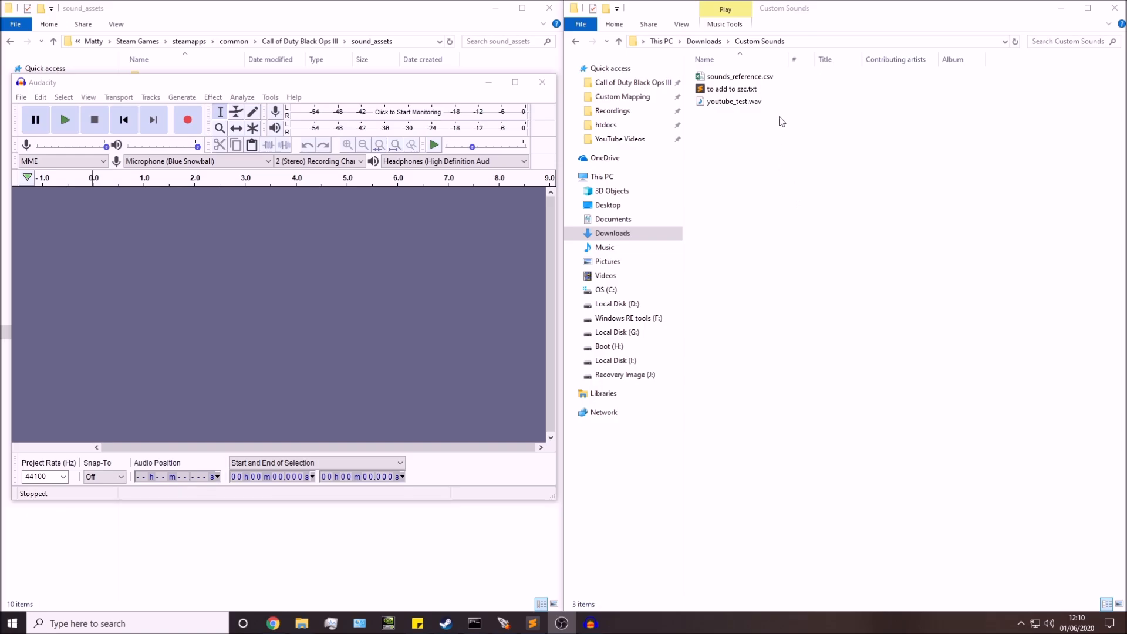
click(781, 77)
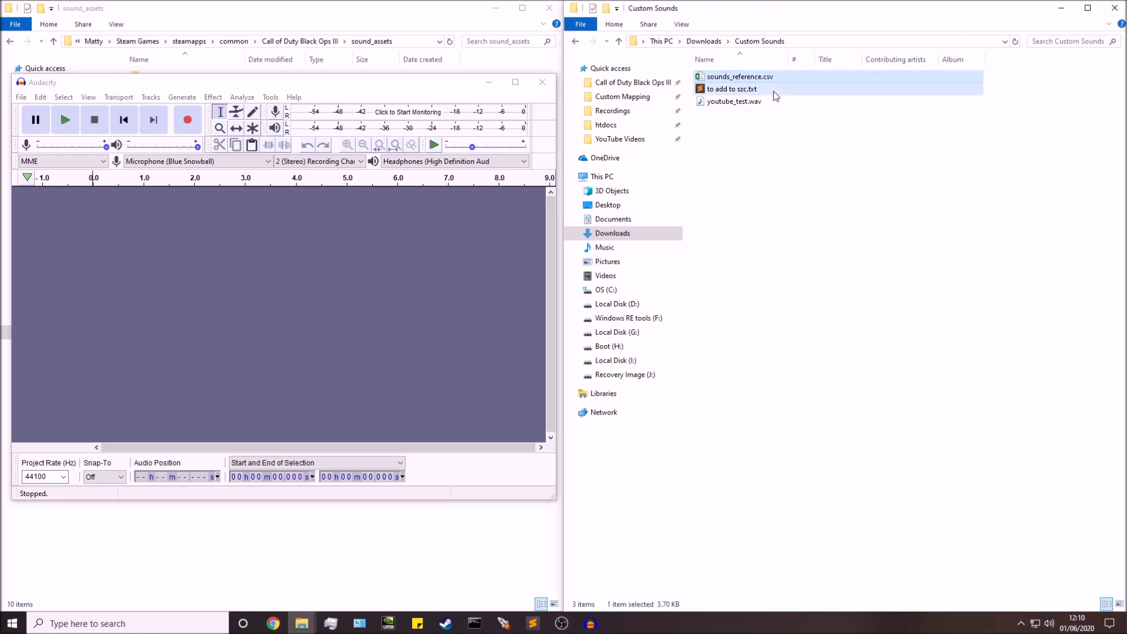
click(767, 93)
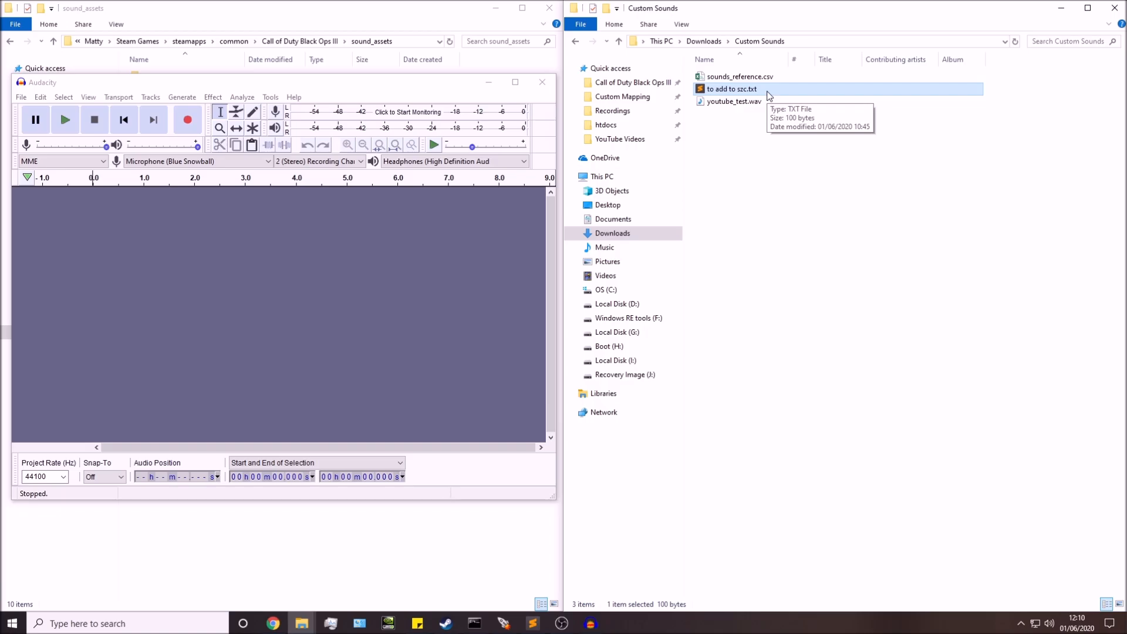
click(775, 149)
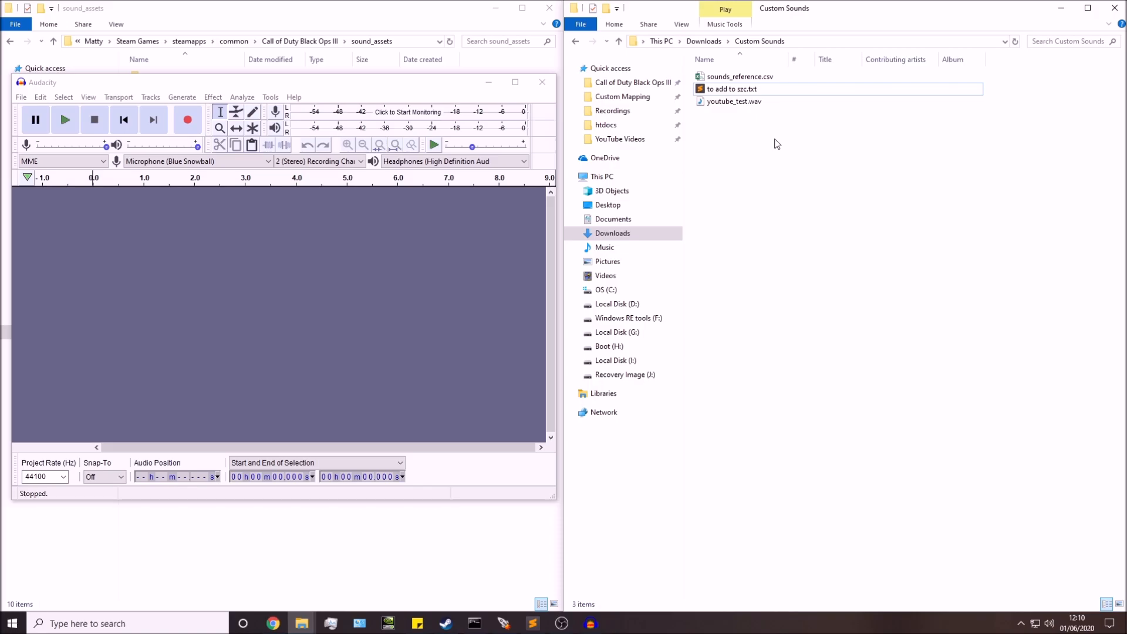
click(759, 91)
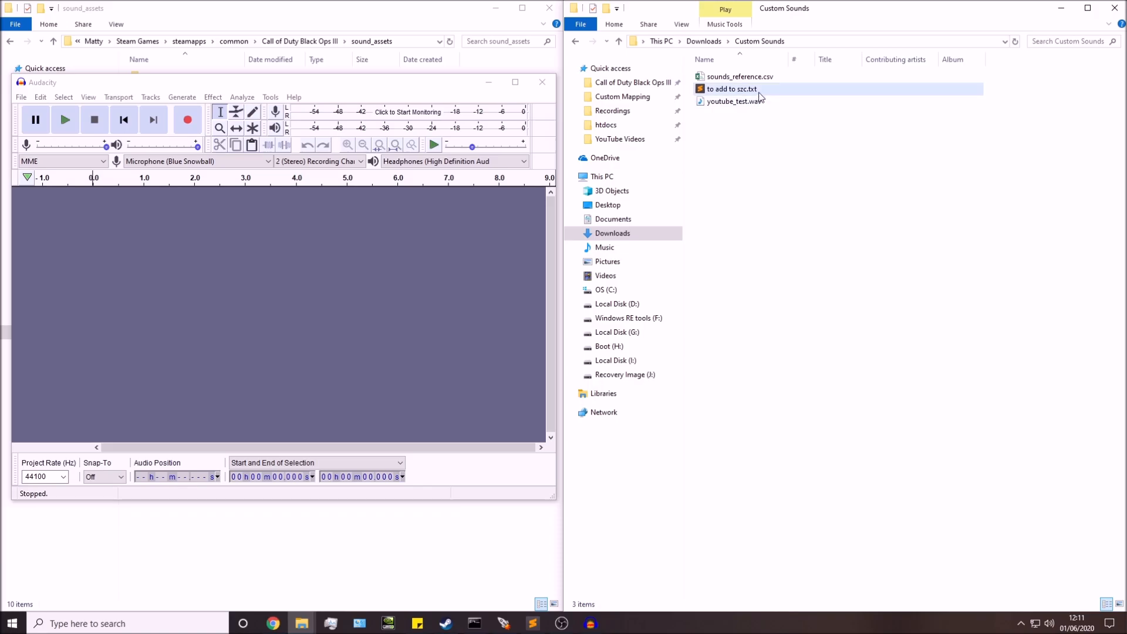
click(768, 148)
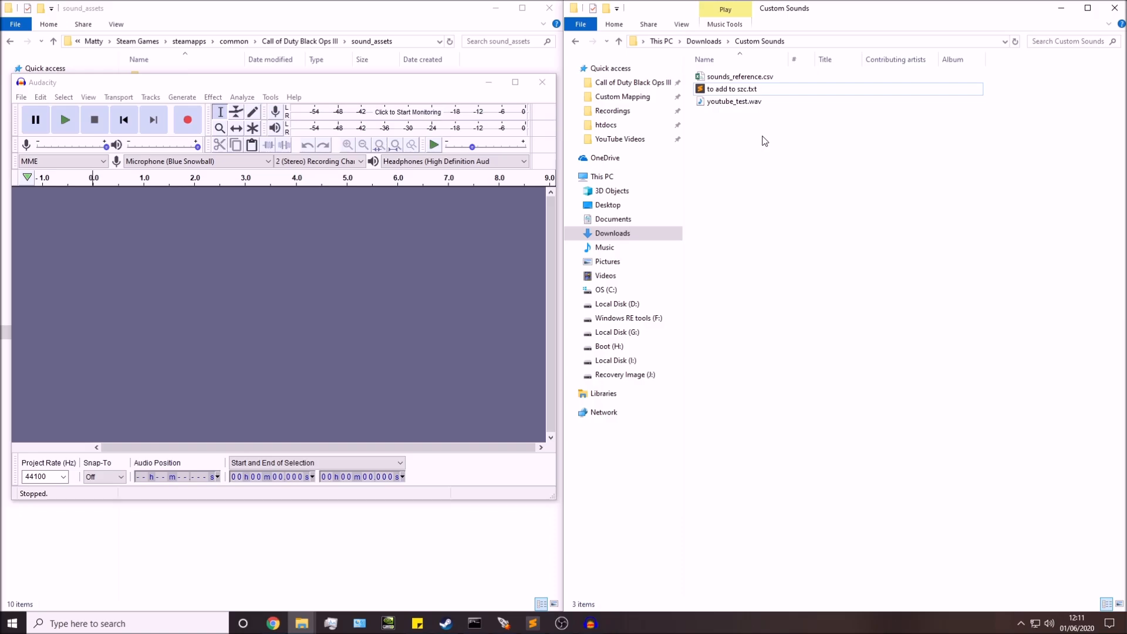
Play youtube_test.wav from the Custom Sounds folder to preview it, and close the media player.
double_click(769, 104)
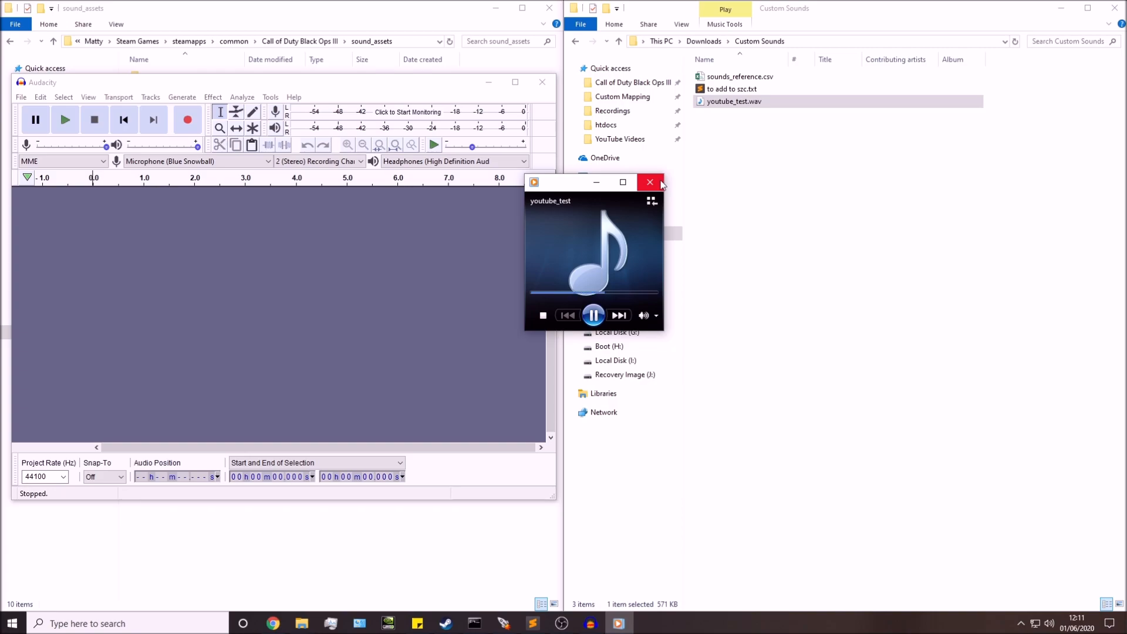
click(662, 183)
click(841, 181)
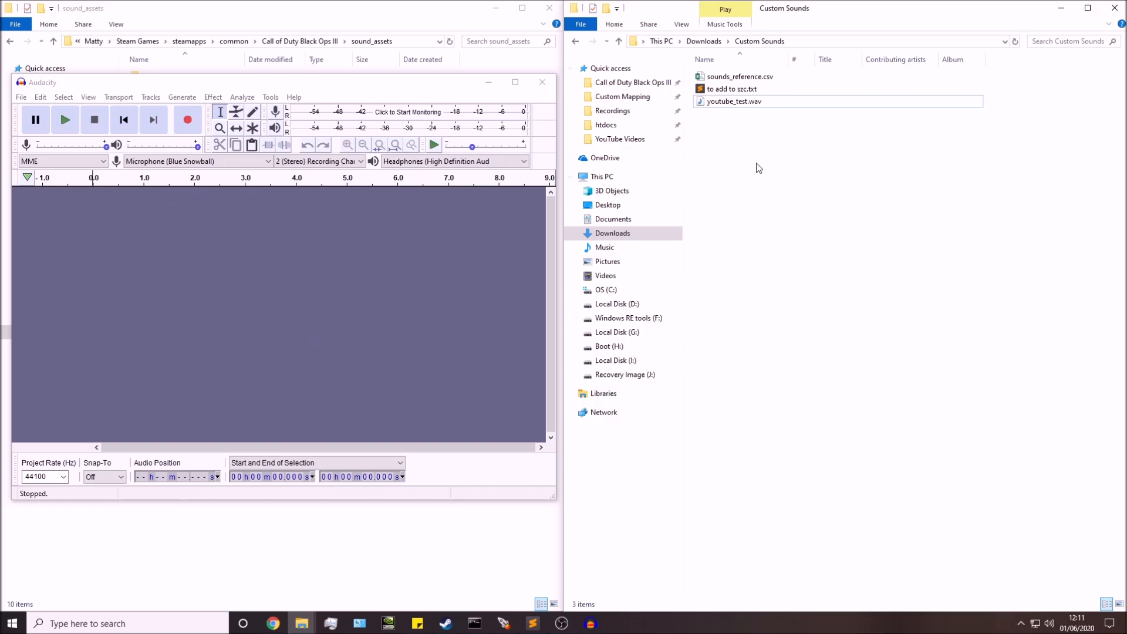
click(784, 105)
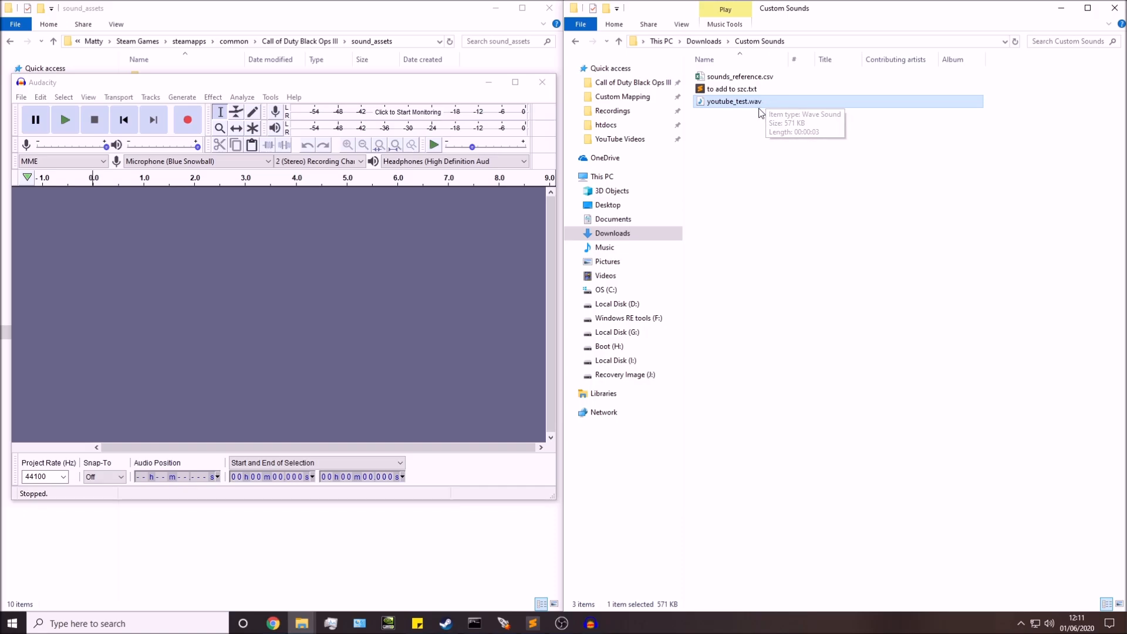
click(746, 123)
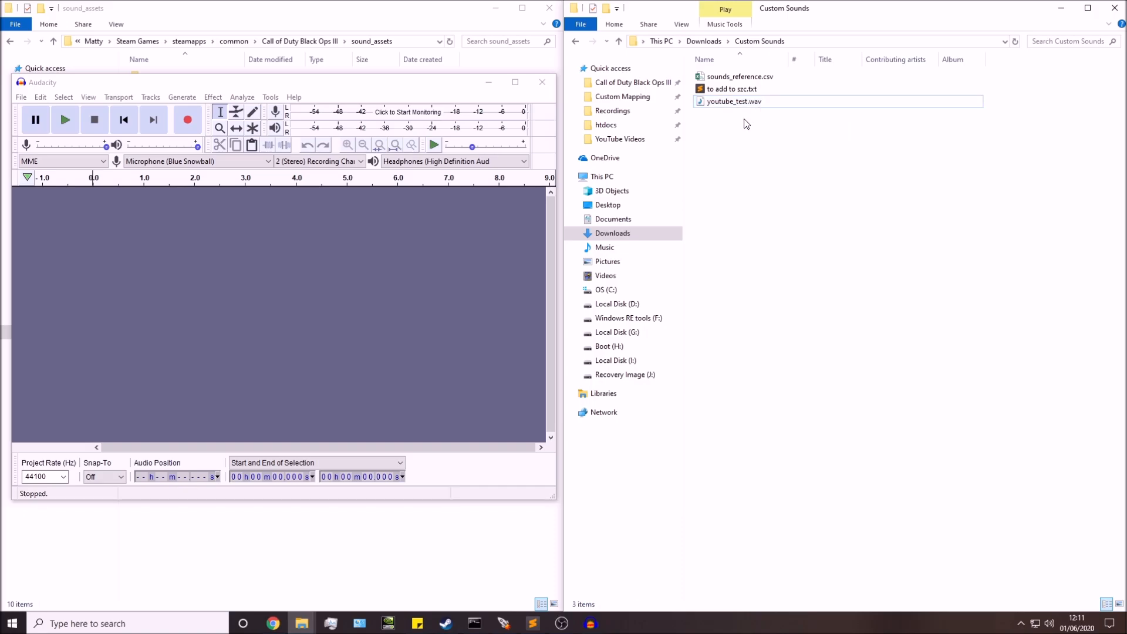
Import youtube_test.wav from the Custom Sounds folder into the empty Audacity project.
click(324, 87)
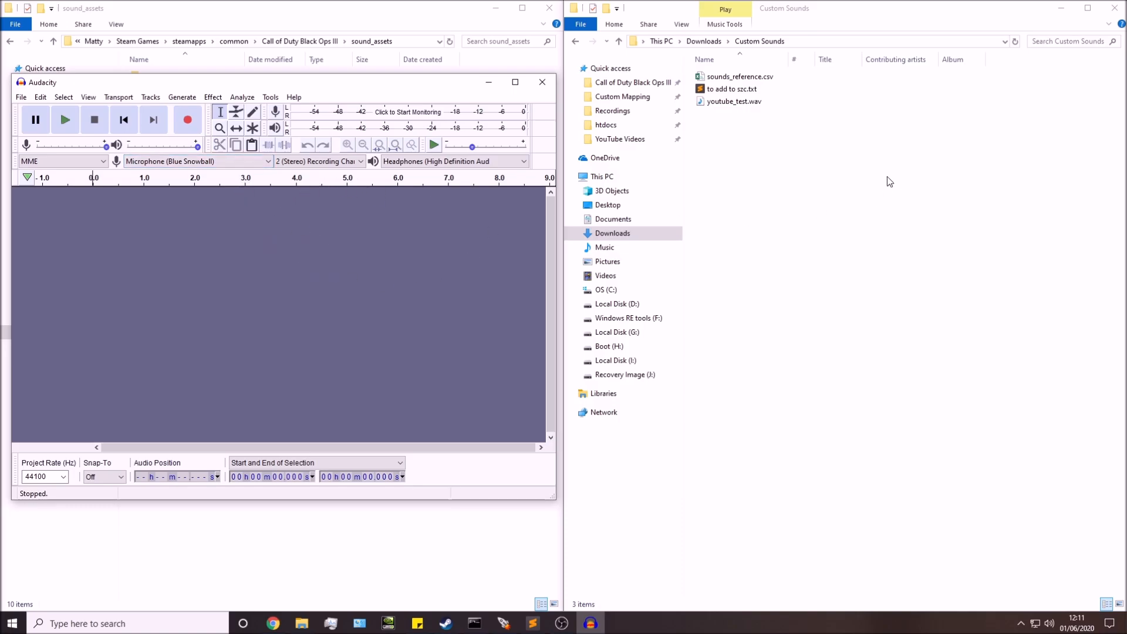
click(768, 102)
drag(768, 104, 301, 214)
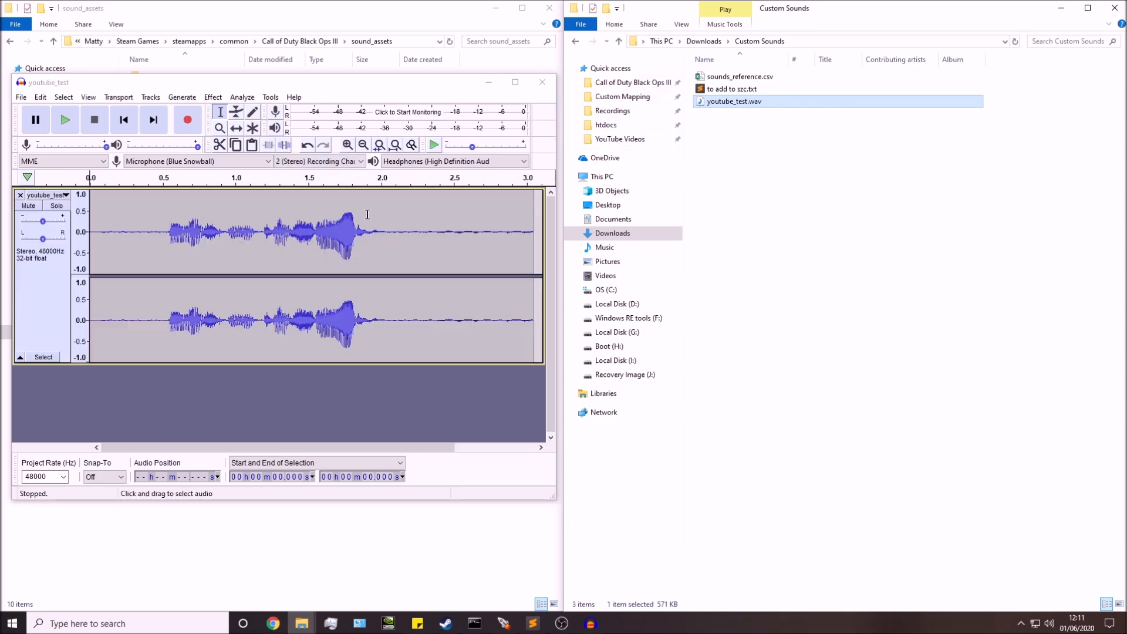
click(829, 147)
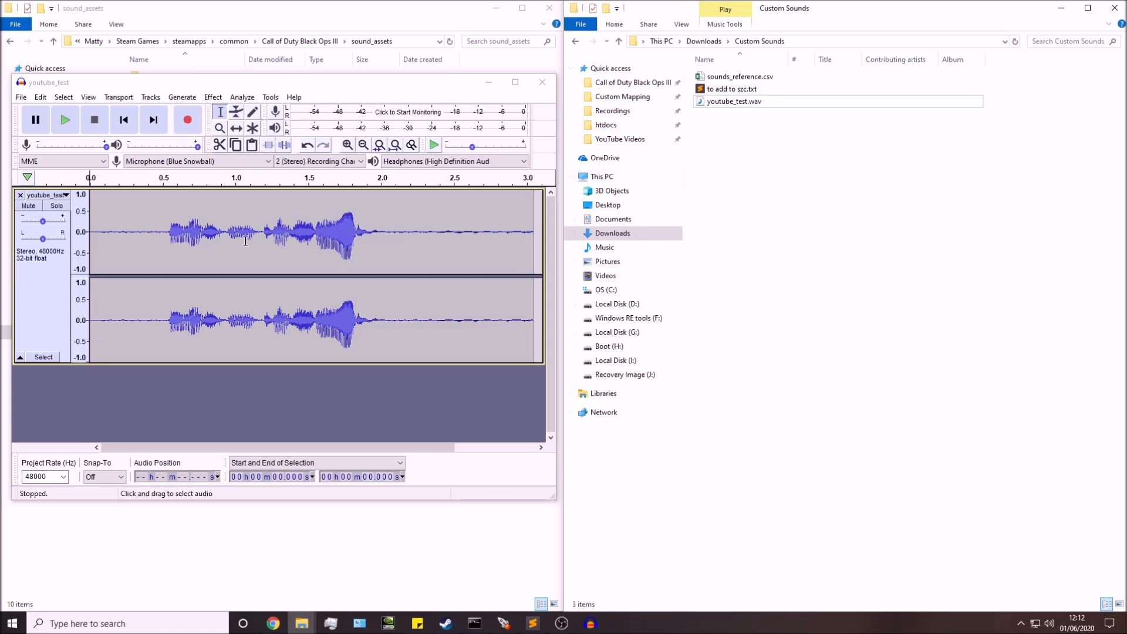
Check the available project rates while keeping the rate at 48000 Hz.
click(63, 477)
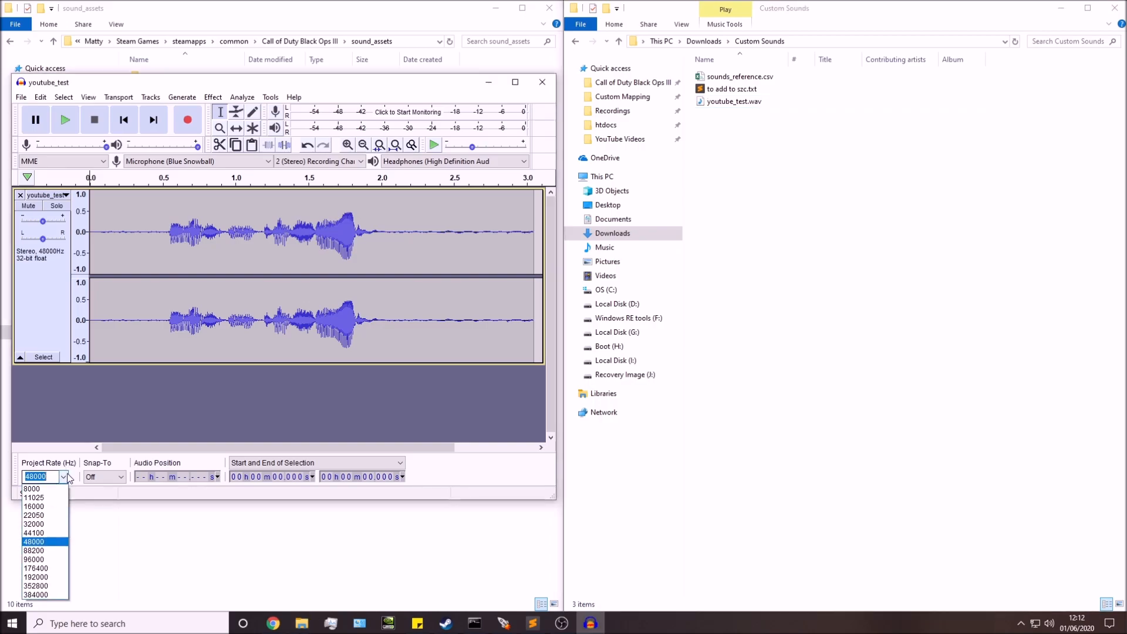
click(68, 477)
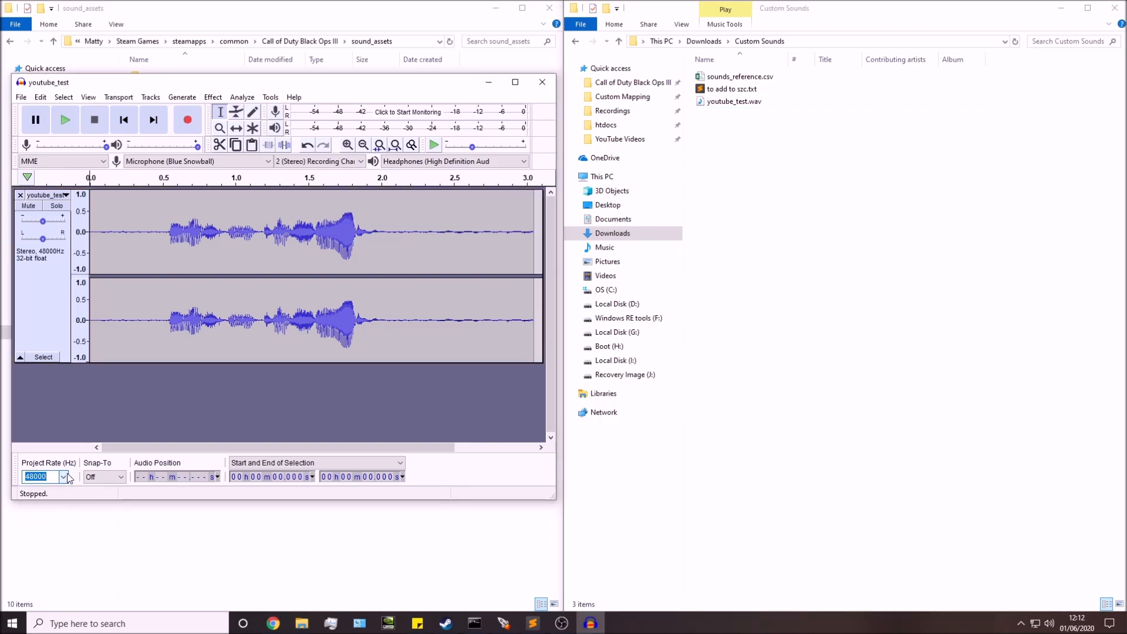
click(64, 476)
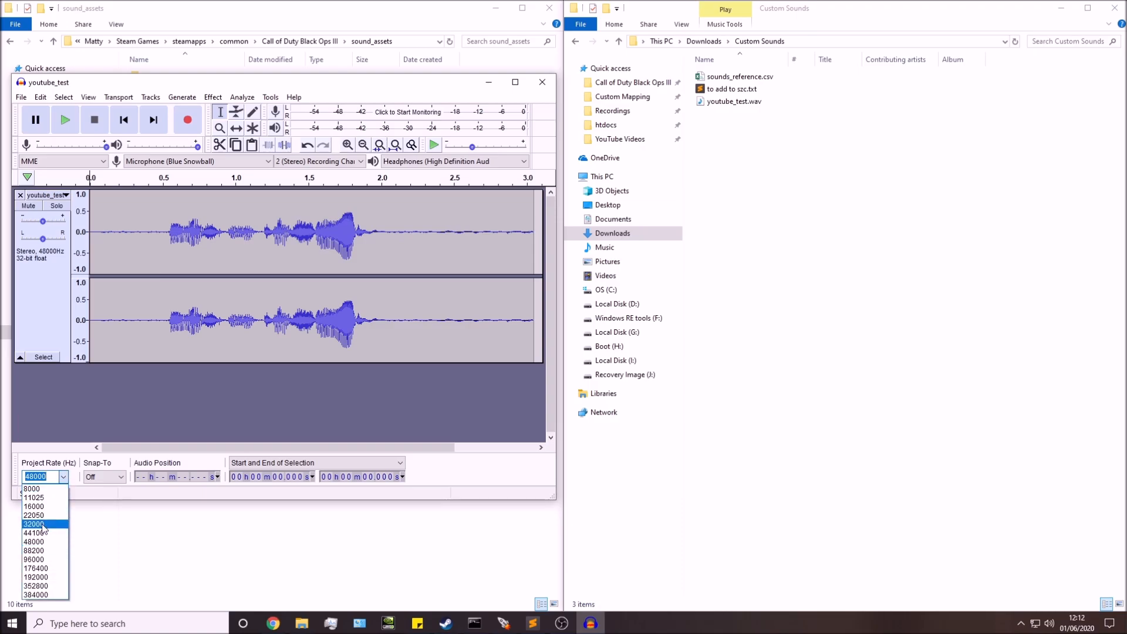
click(431, 467)
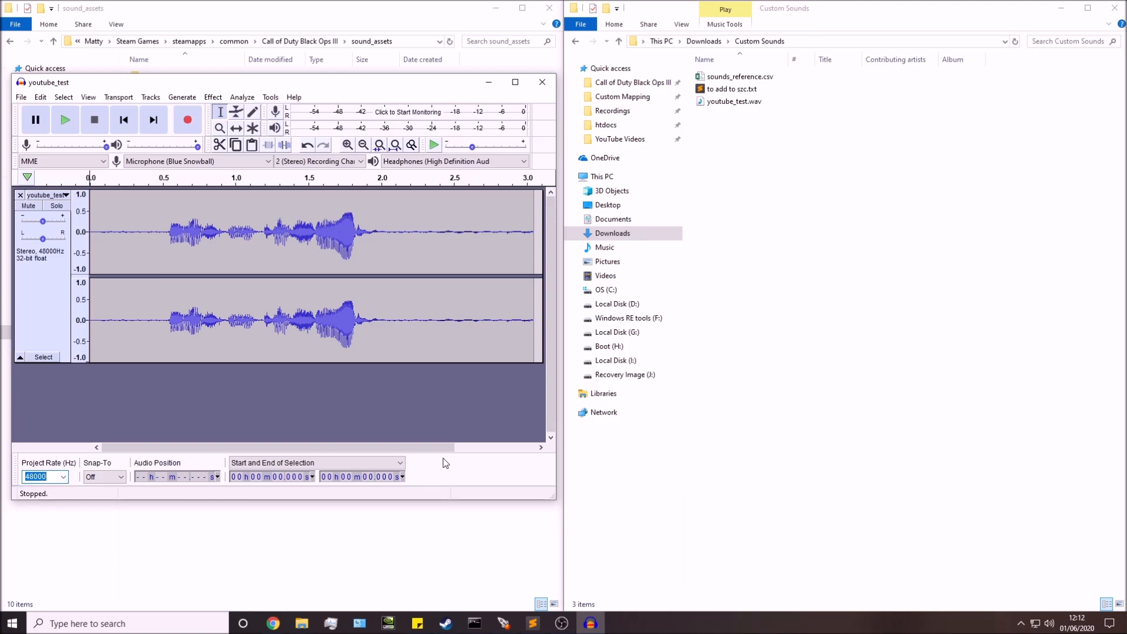
Start exporting the audio as WAV with the Custom Sounds folder as the destination.
click(21, 97)
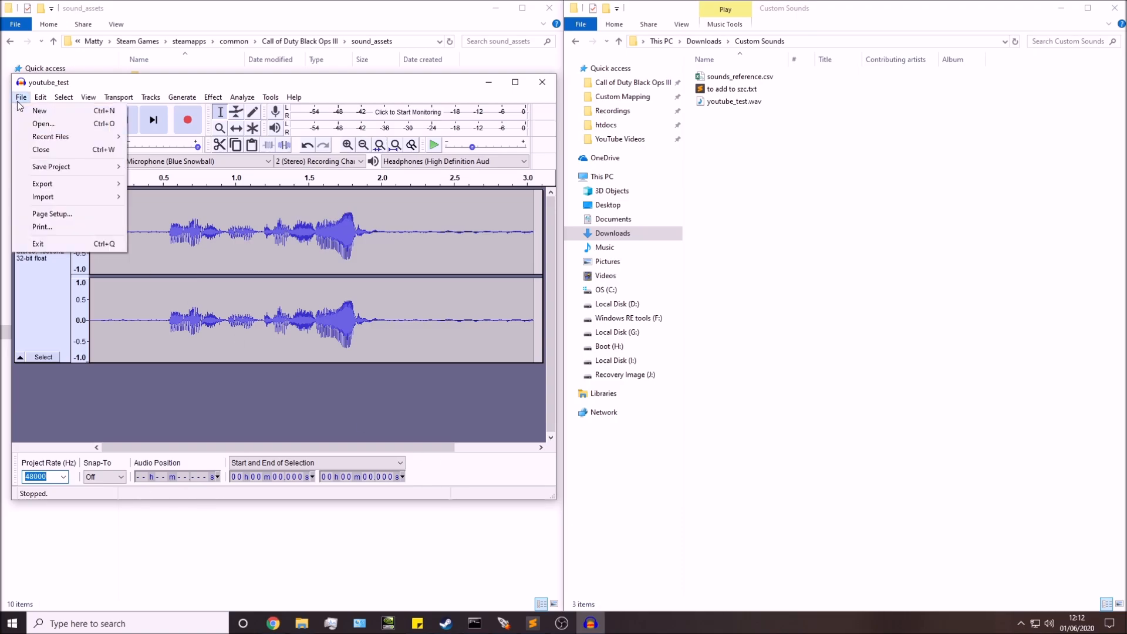
mouse_move(35, 186)
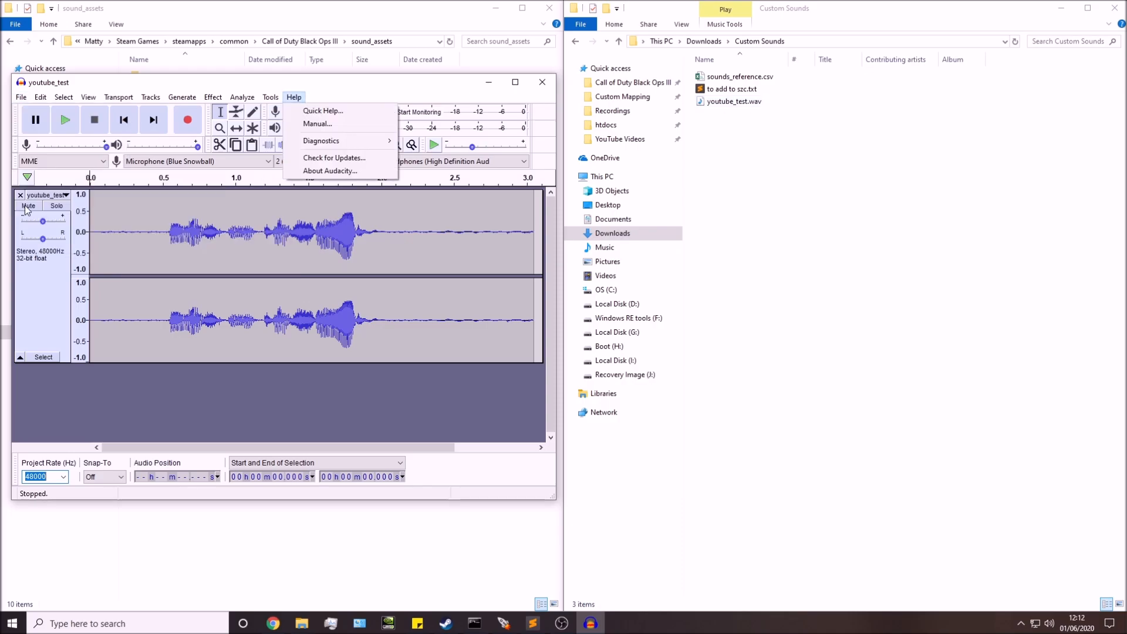
mouse_move(88, 183)
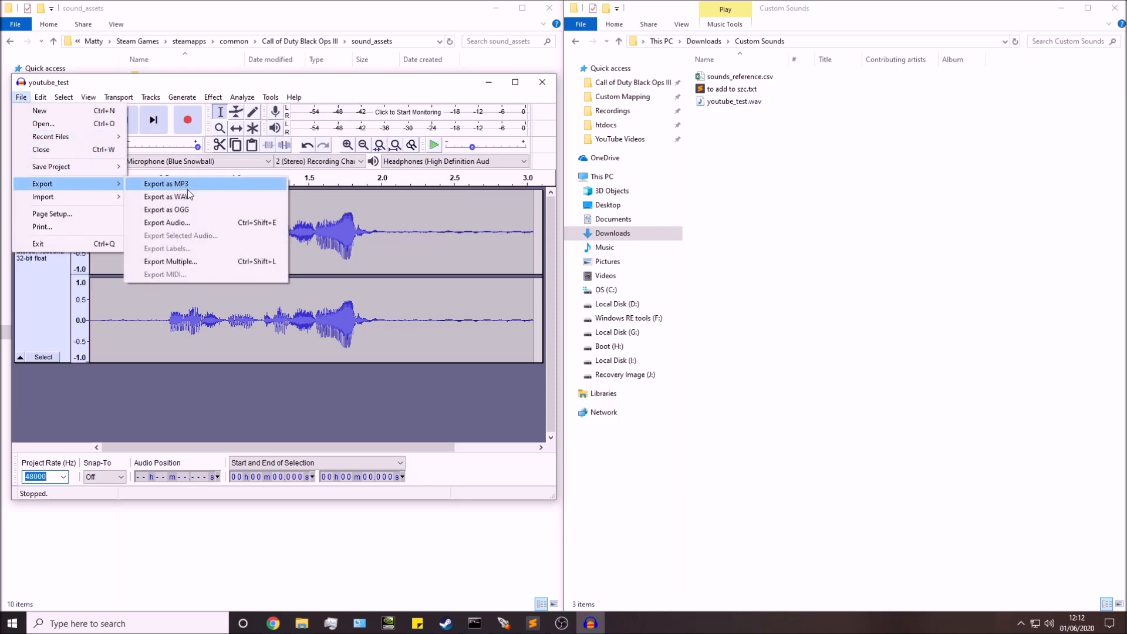
click(194, 198)
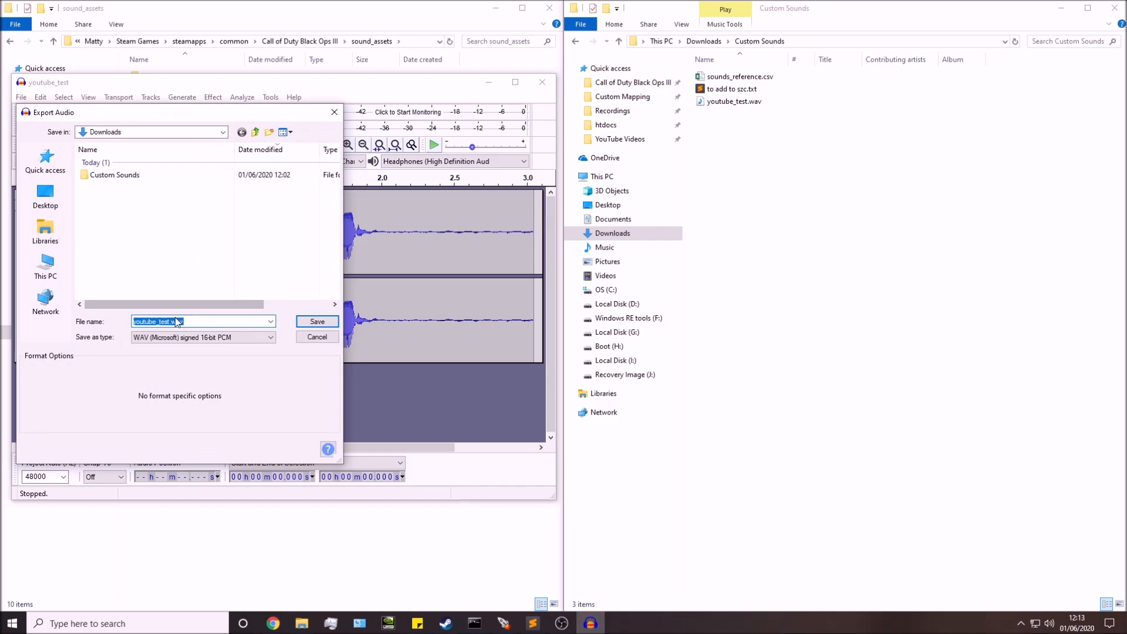
double_click(116, 175)
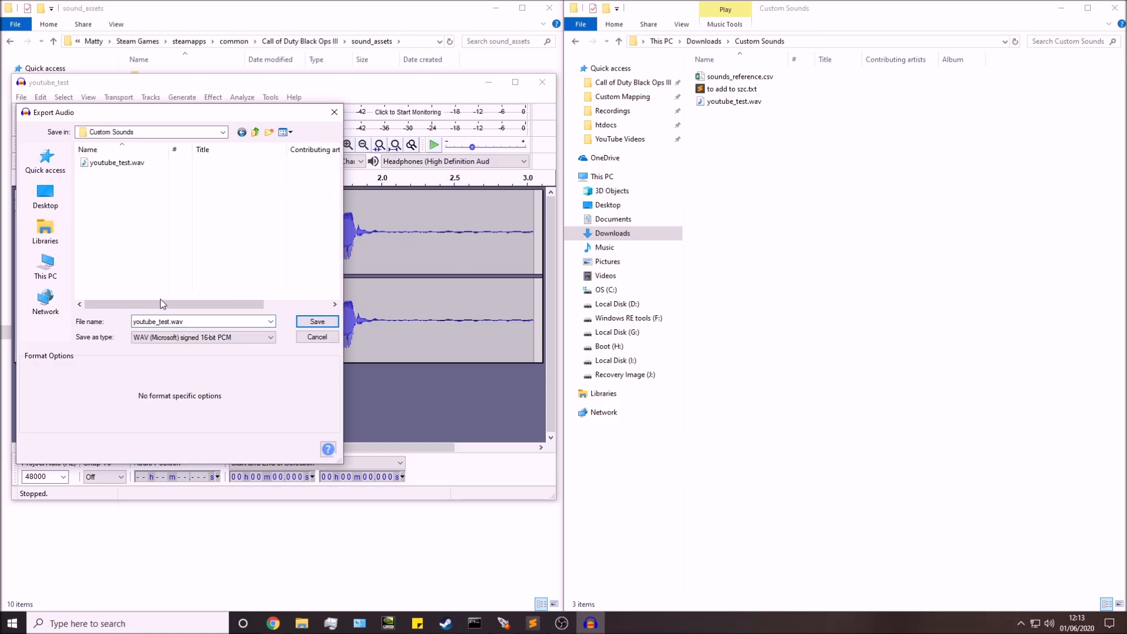
Name the export youtube_sound.wav and save it, accepting the existing metadata tags.
double_click(167, 320)
text(youtube_sound)
drag(161, 322, 154, 322)
click(166, 321)
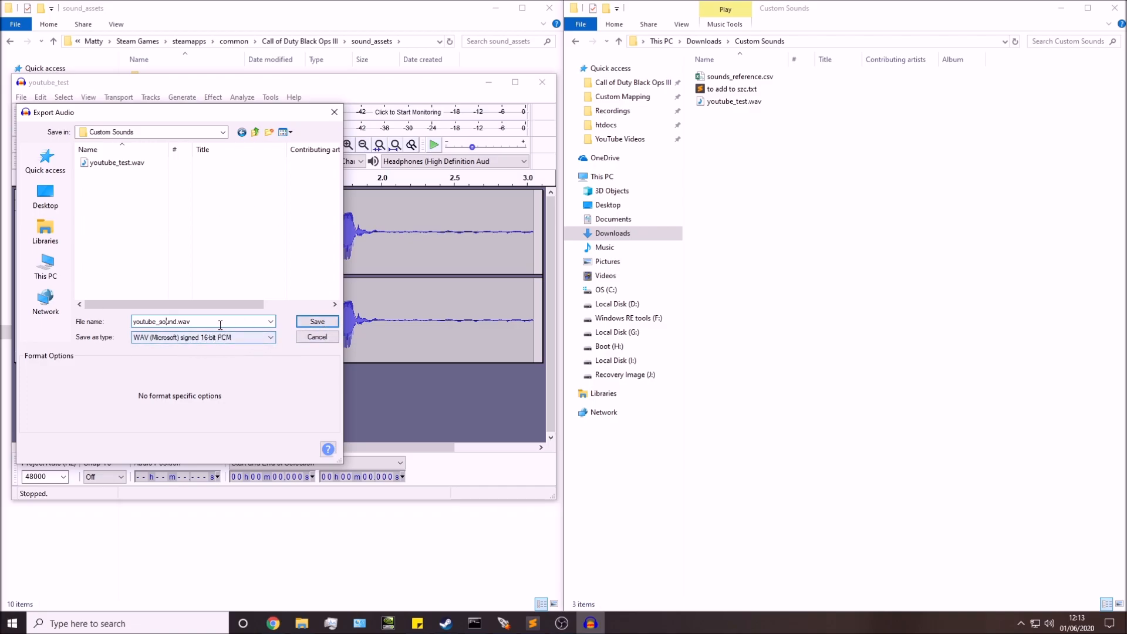
click(329, 327)
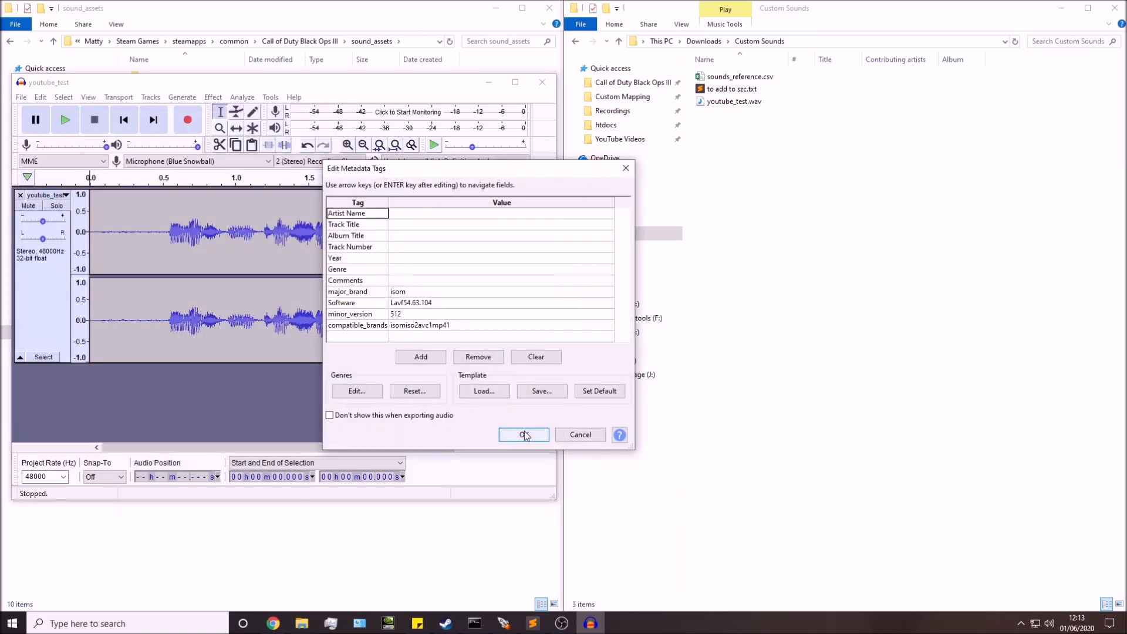
click(523, 434)
Select the exported youtube_sound.wav in Custom Sounds and close Audacity without saving the project.
click(895, 251)
click(742, 105)
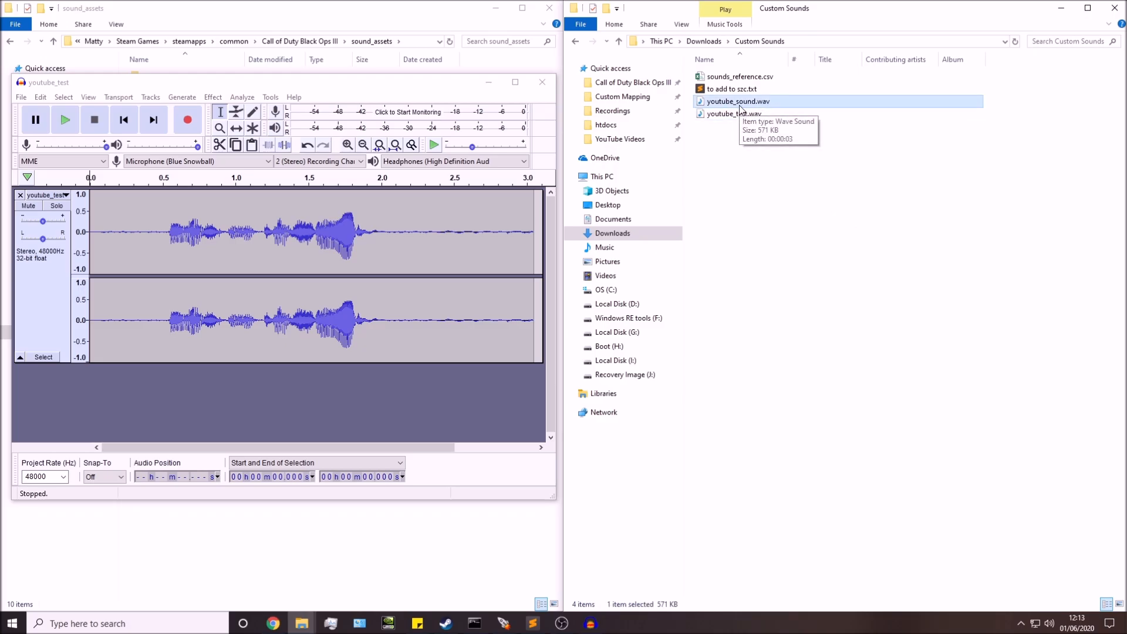
click(542, 82)
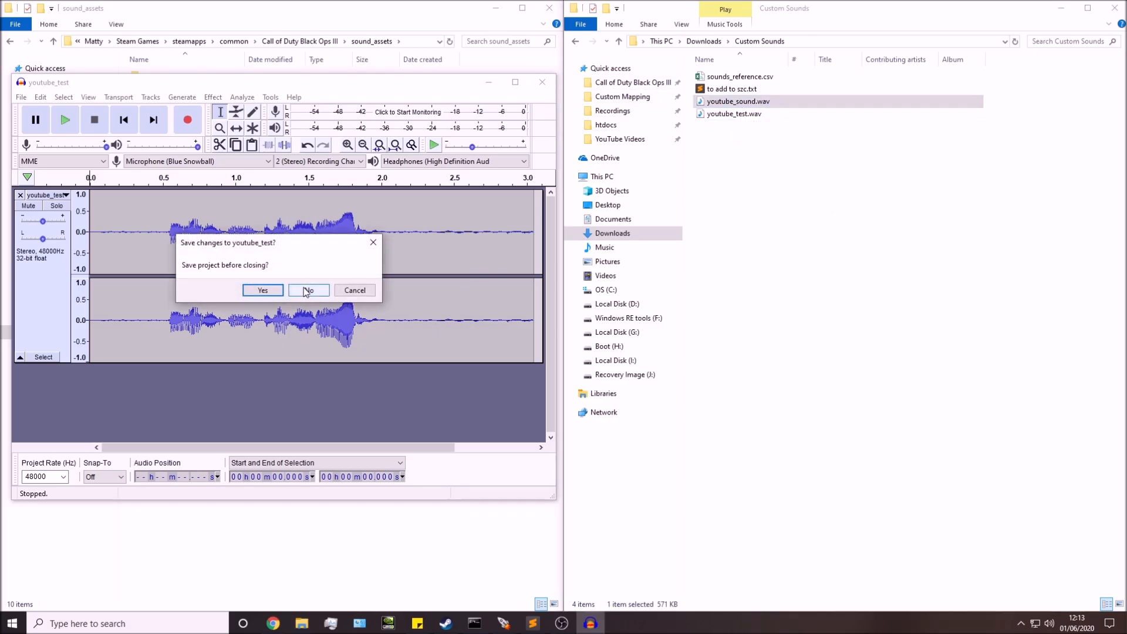
click(306, 291)
Cut youtube_sound.wav from the Custom Sounds folder and switch to the sound_assets window.
click(757, 117)
click(759, 104)
right_click(757, 104)
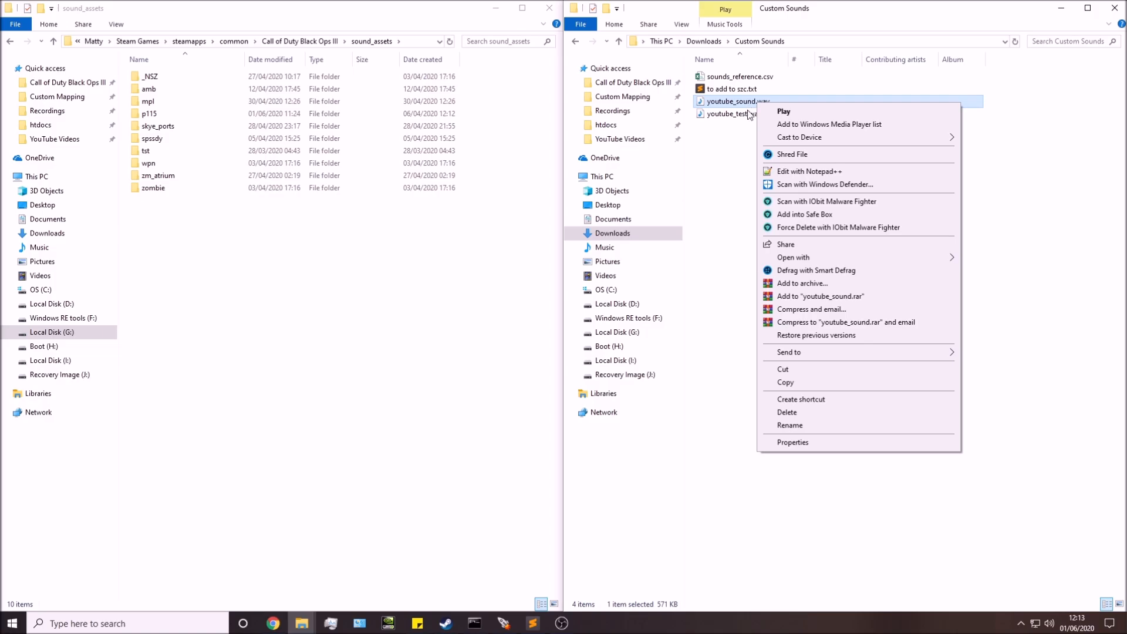
click(785, 369)
click(306, 316)
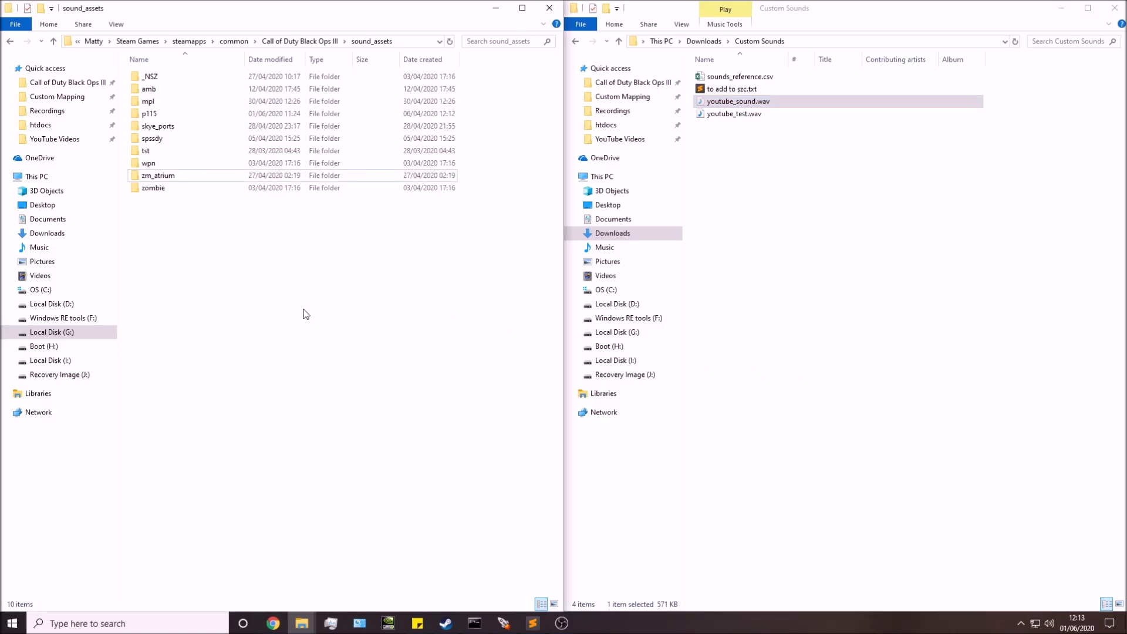
Create a new folder named youtube_sounds inside the Call of Duty Black Ops III sound_assets folder.
click(319, 41)
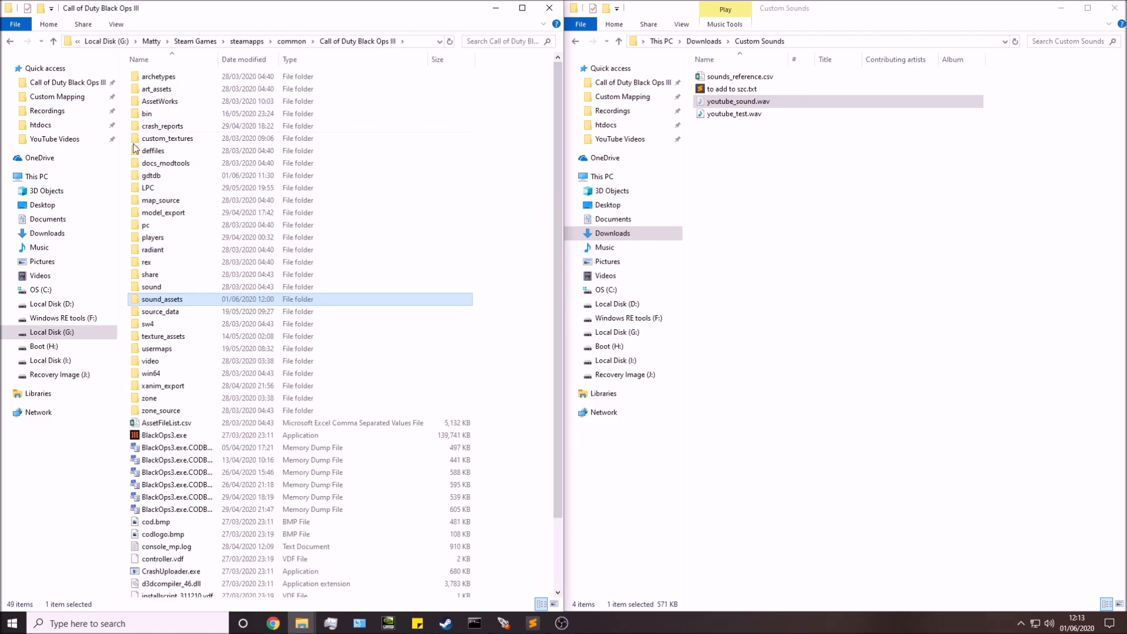
double_click(189, 299)
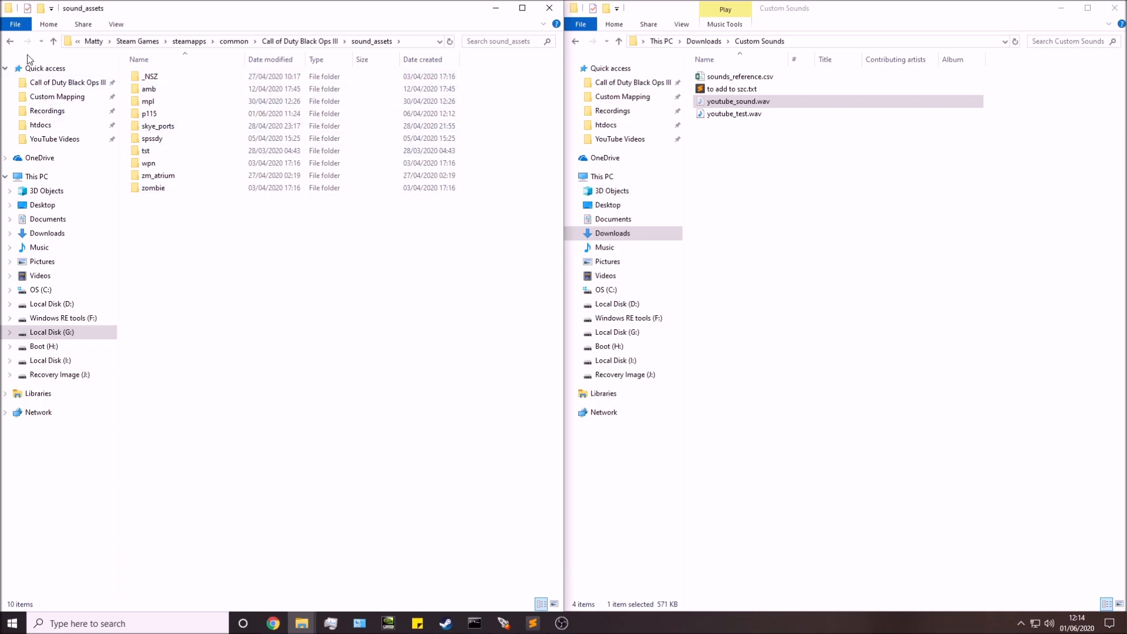
key(ctrl+shift+n)
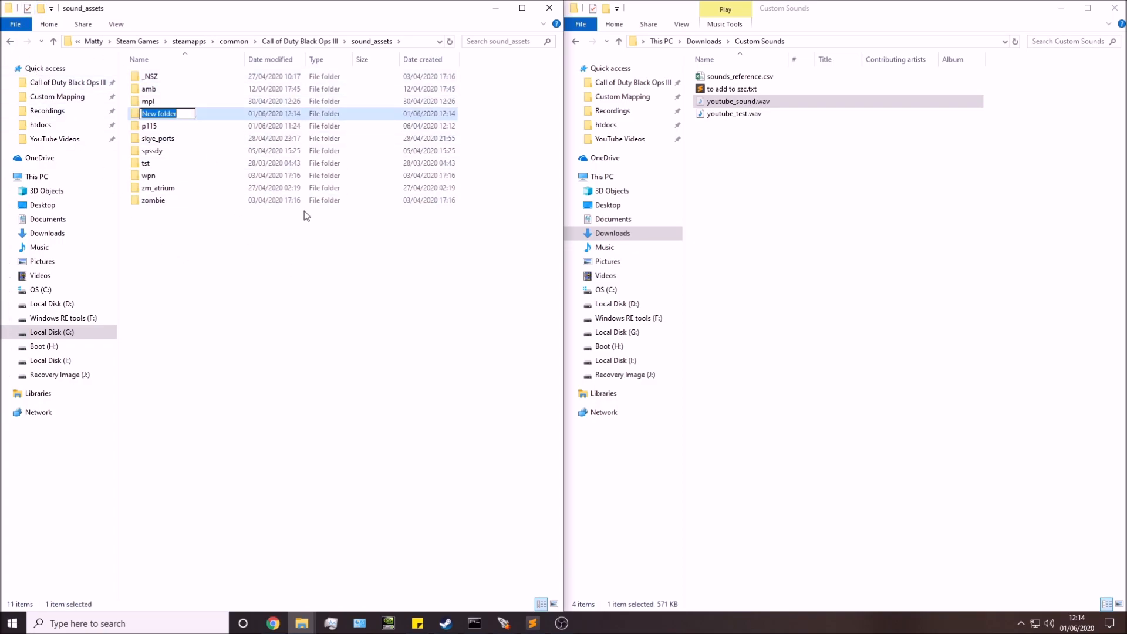
text(youtube_sounds)
click(304, 210)
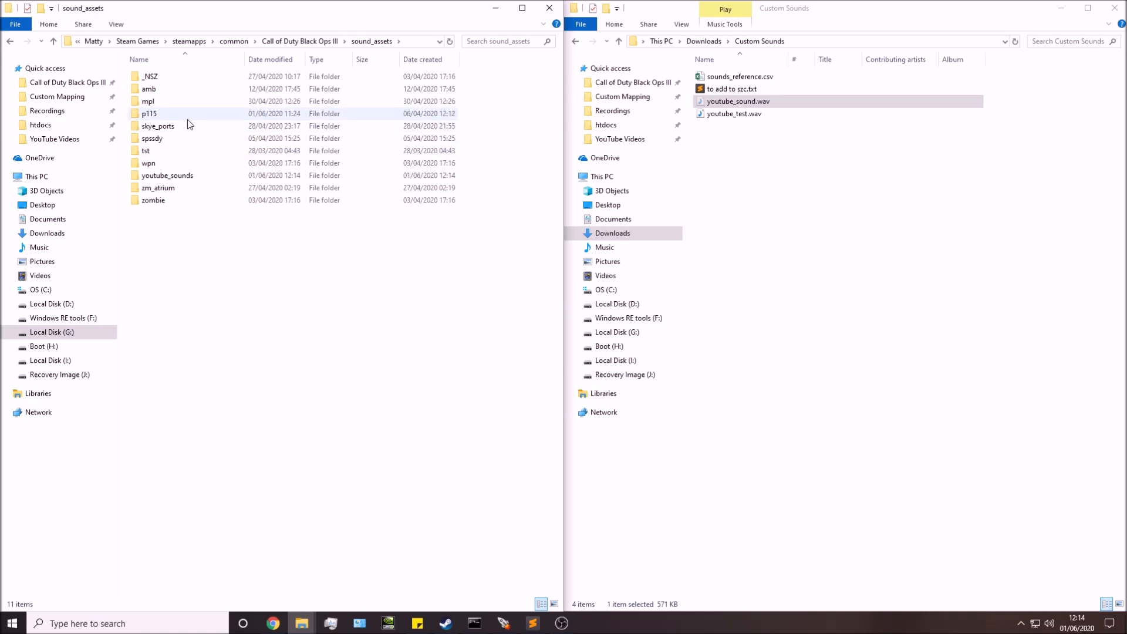
Open the youtube_sounds folder and paste youtube_sound.wav into it.
double_click(205, 175)
right_click(202, 175)
click(249, 258)
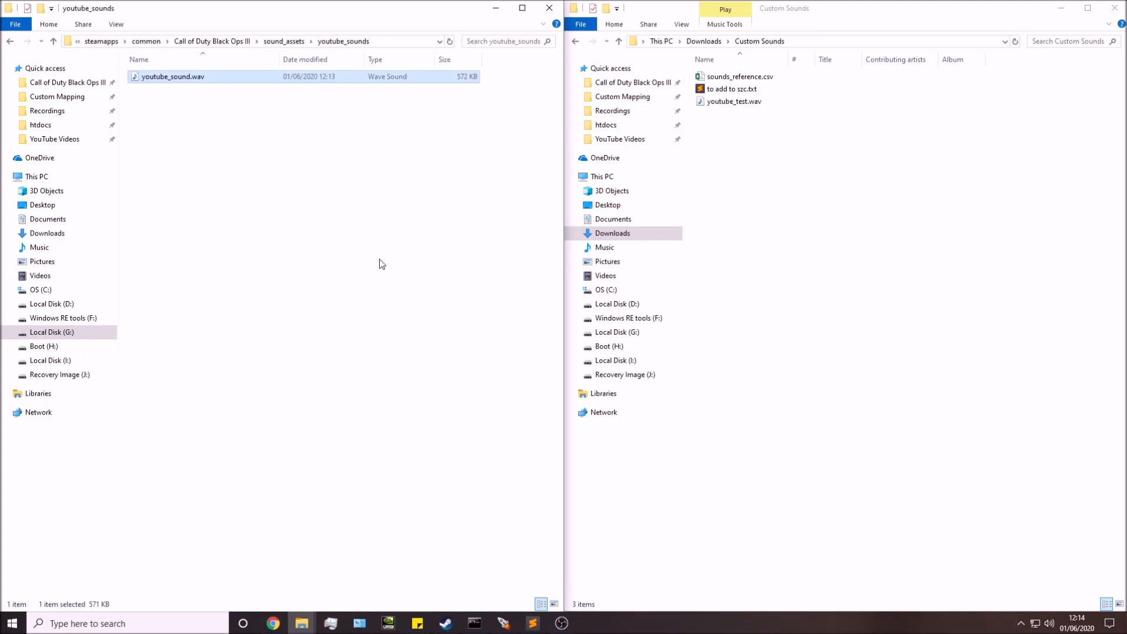
Return to the sound_assets folder to review its subfolders.
click(276, 42)
click(309, 255)
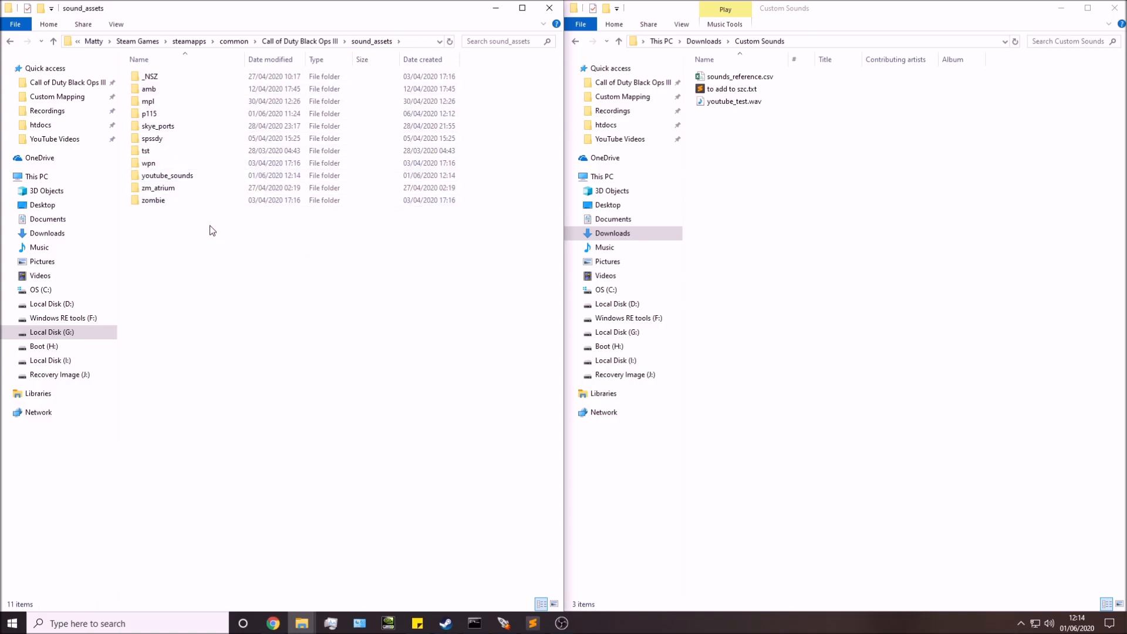
click(149, 189)
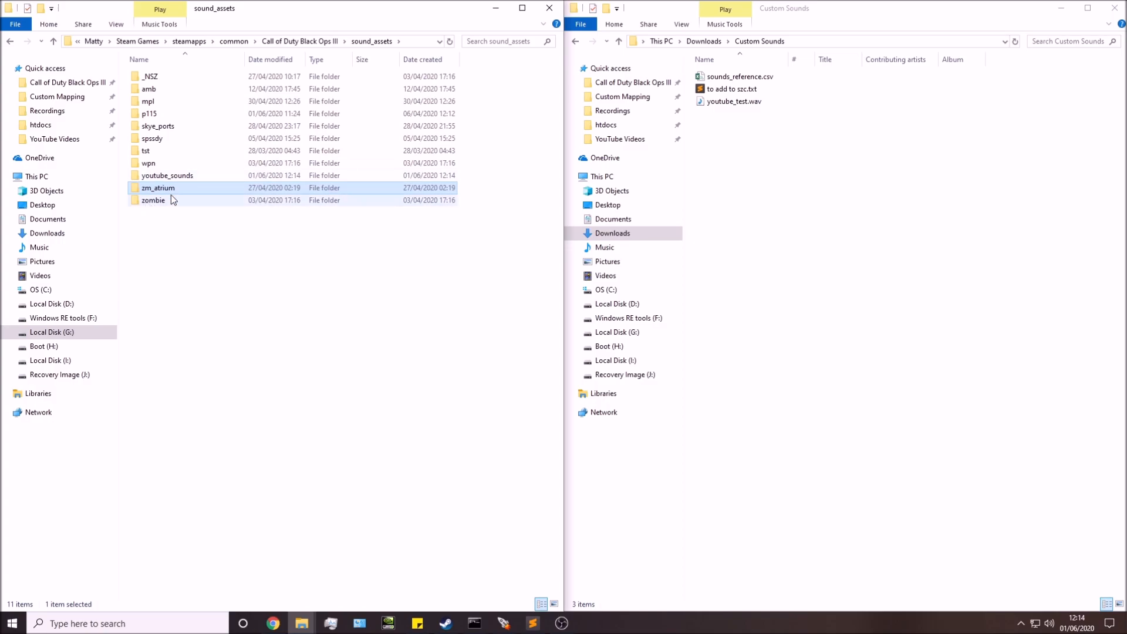
click(178, 226)
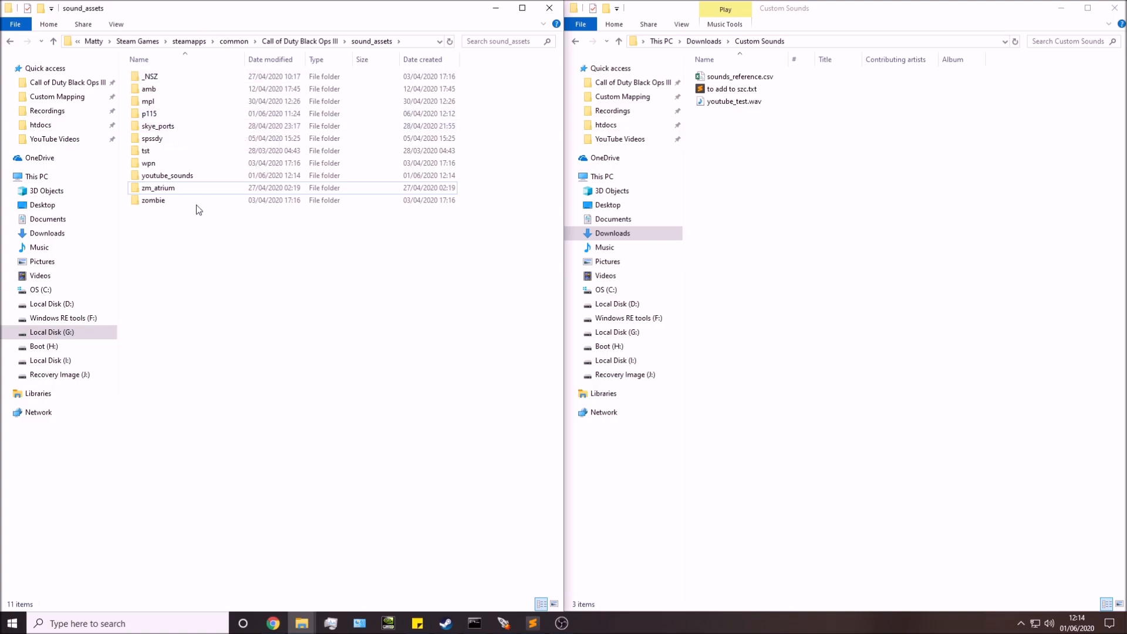
click(164, 114)
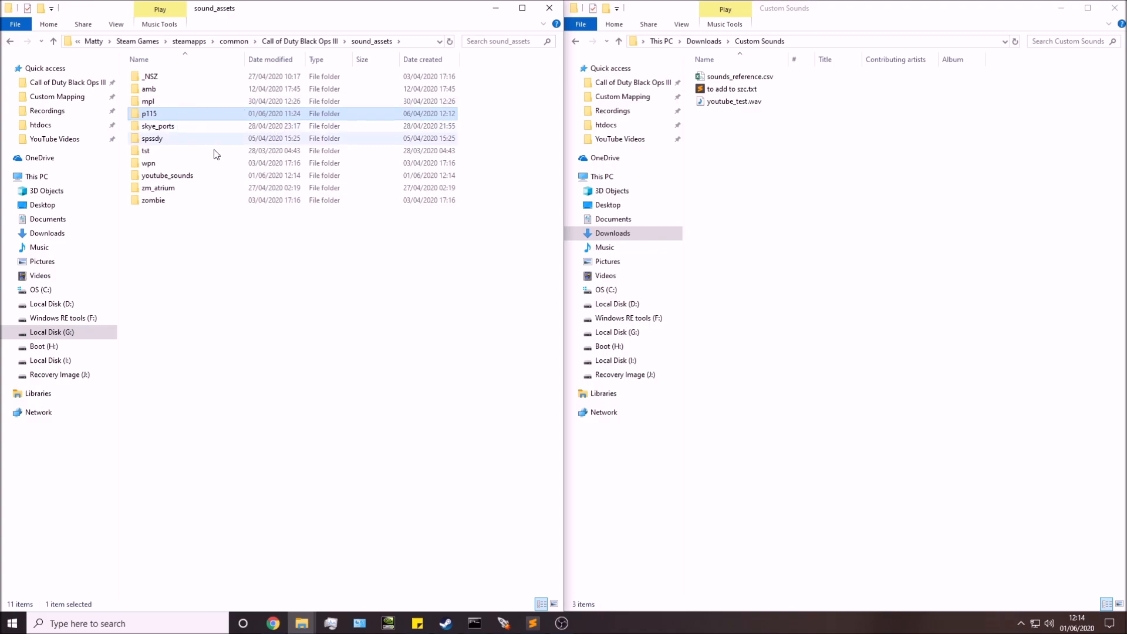
click(307, 237)
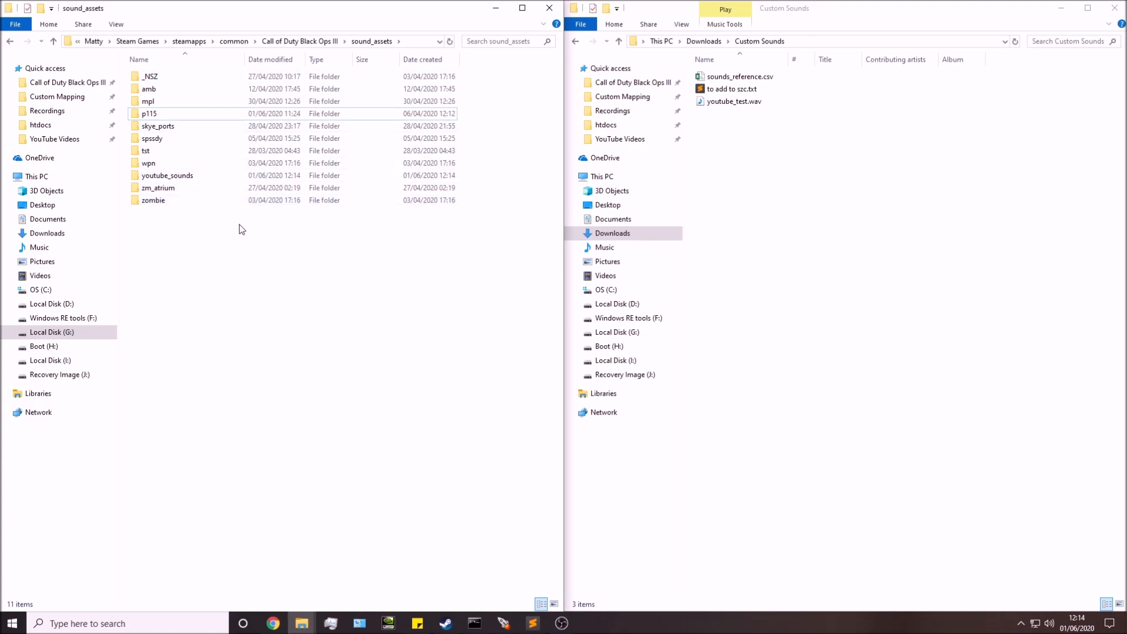
click(184, 115)
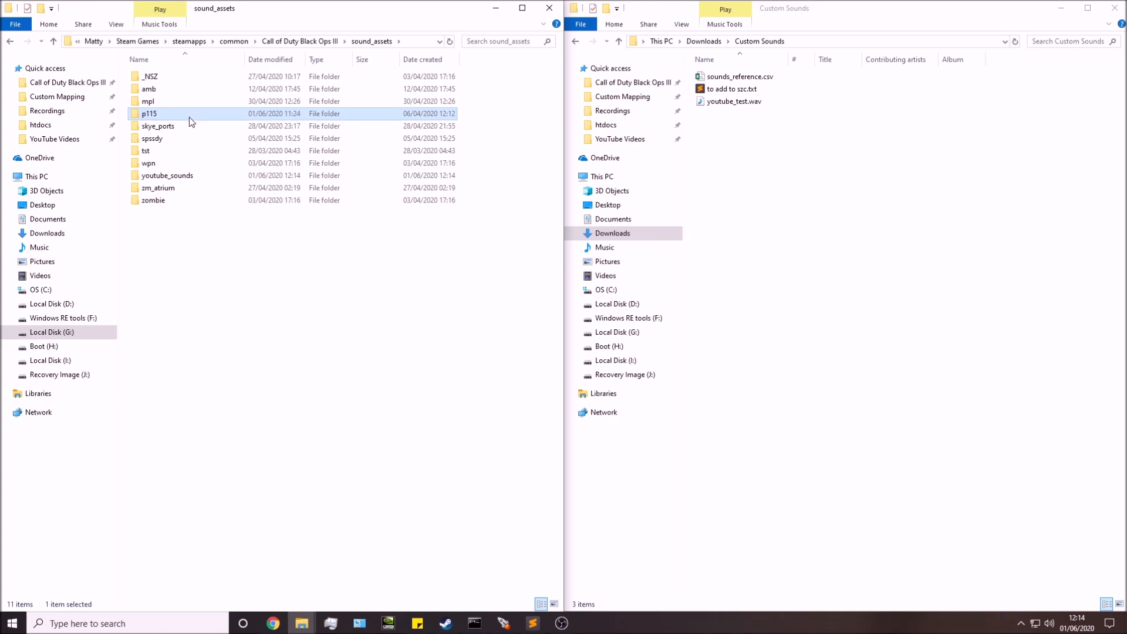
click(184, 190)
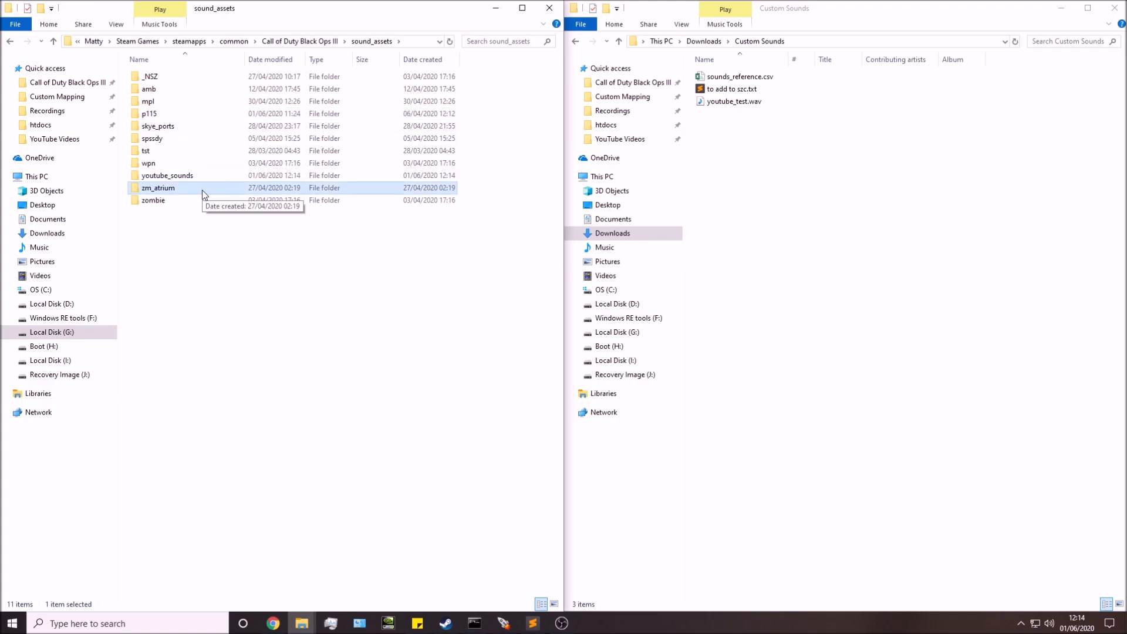
click(198, 262)
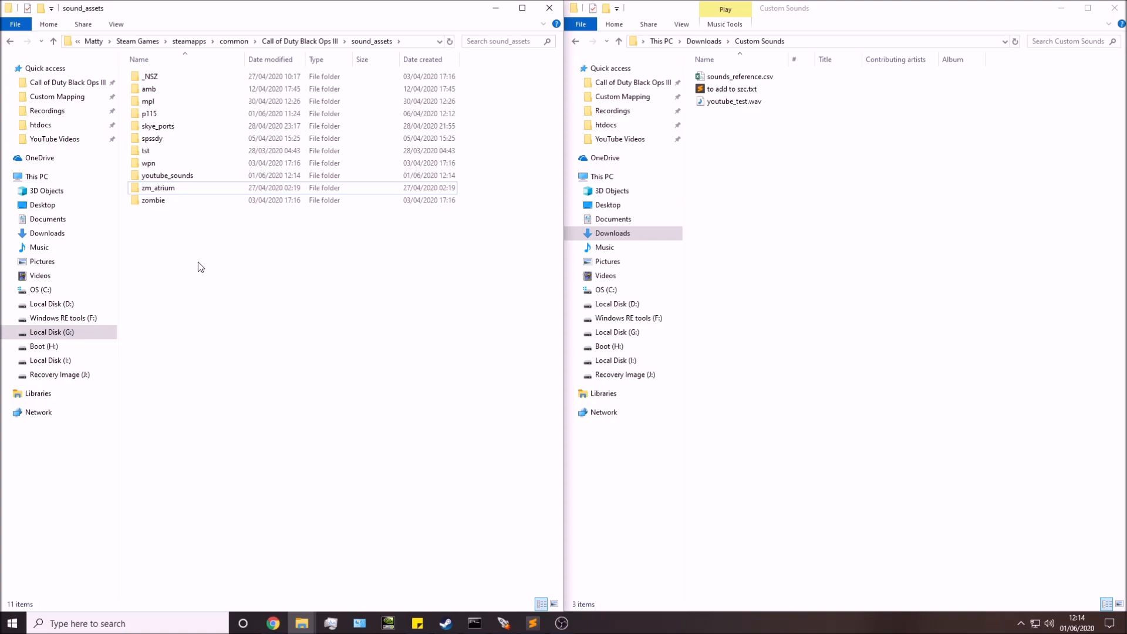
Open the youtube_sounds folder, and open sounds_reference.csv from the Custom Sounds folder in Notepad.
double_click(199, 175)
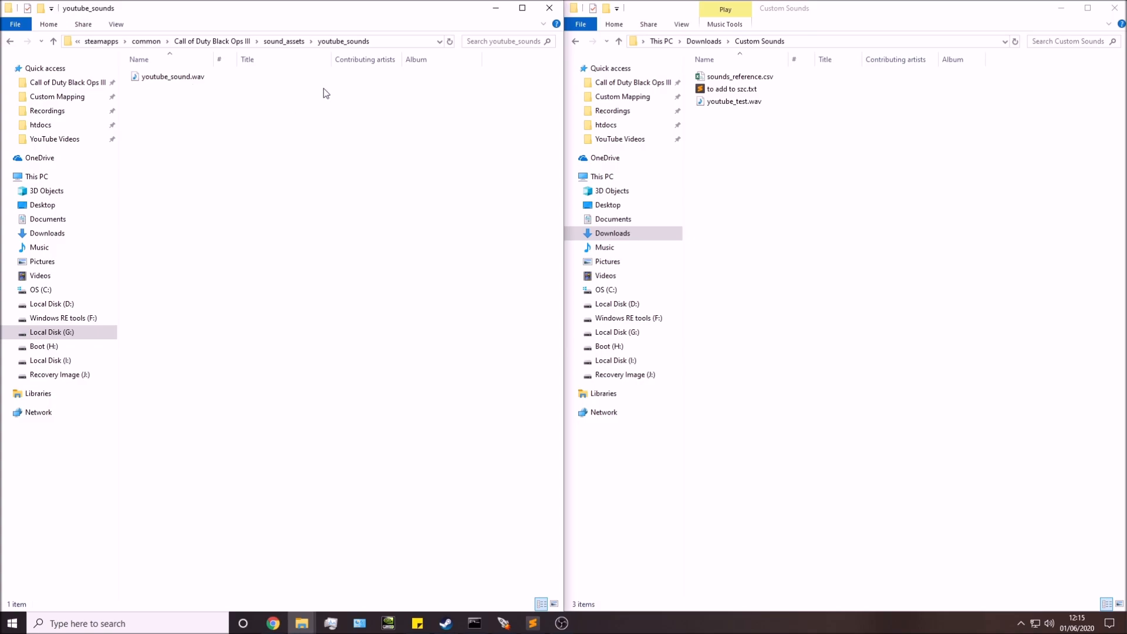
click(755, 85)
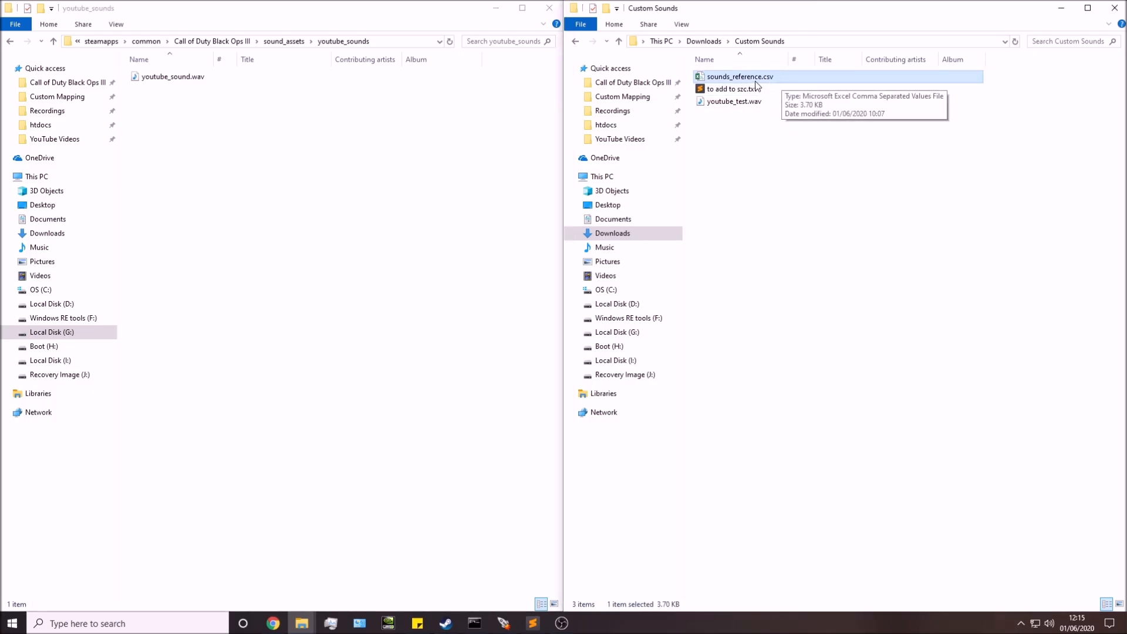
right_click(755, 87)
click(783, 115)
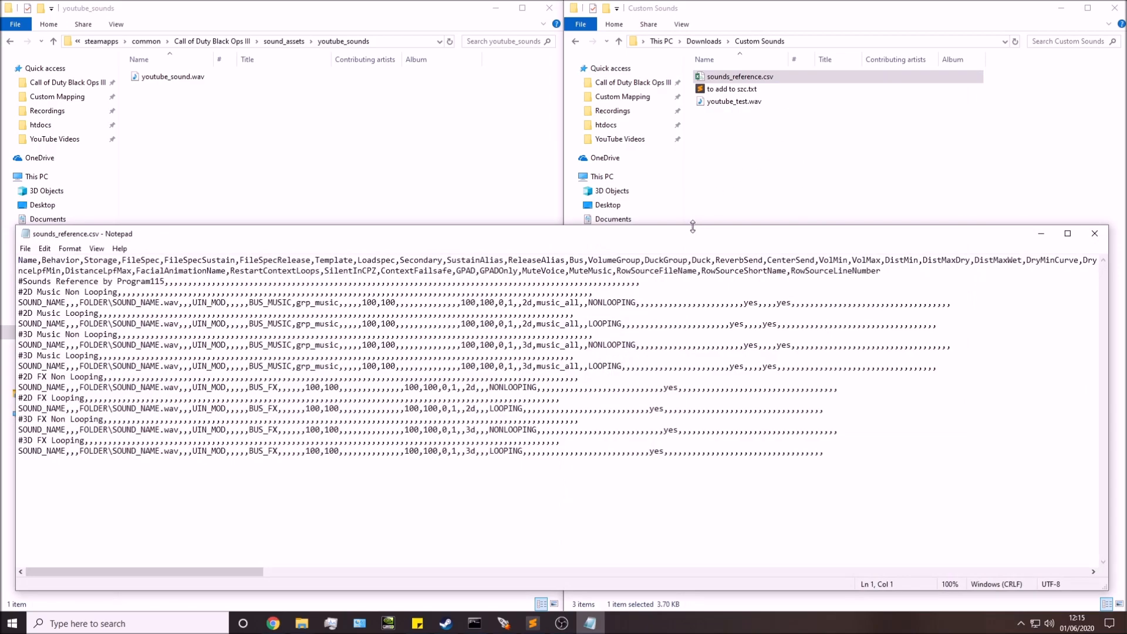
drag(692, 232, 703, 156)
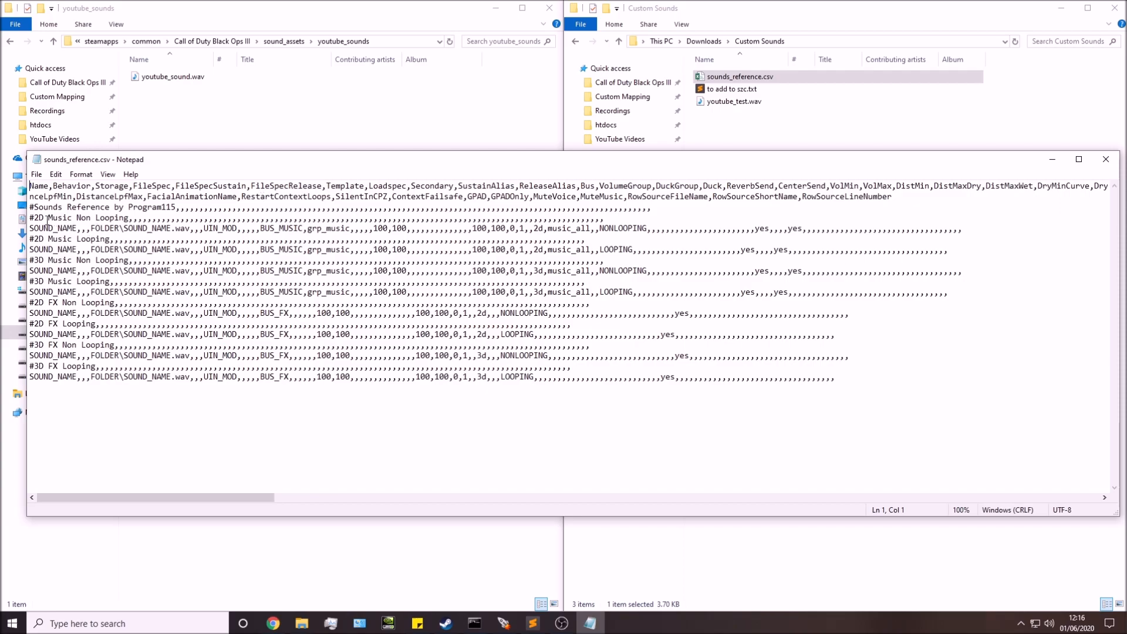
Examine the header columns of sounds_reference.csv, including FileSpecRelease, against the first 2D Music Non Looping entry.
drag(36, 207, 30, 218)
click(842, 377)
drag(464, 197, 40, 187)
click(148, 207)
drag(188, 209, 252, 186)
drag(323, 186, 251, 186)
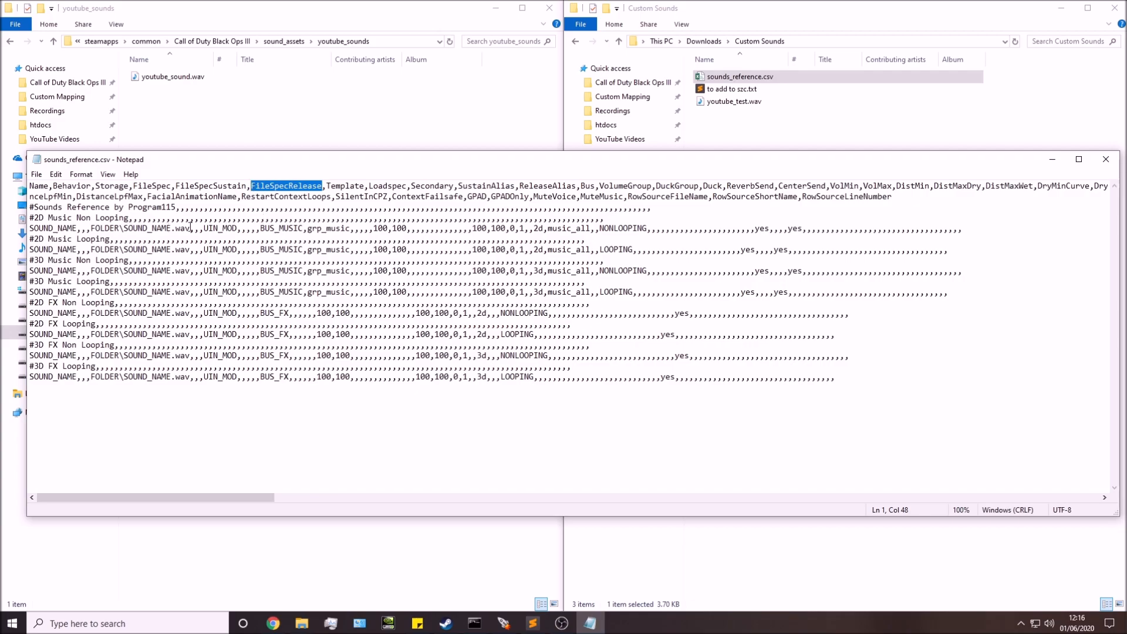
click(196, 228)
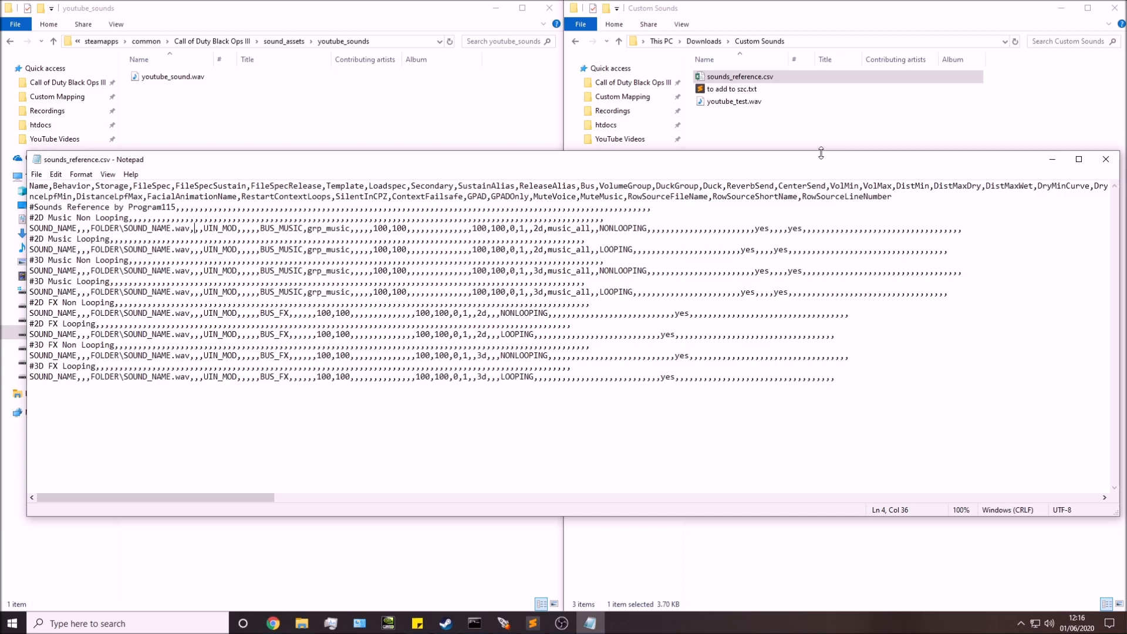
Examine the 2D Music Non Looping and 2D Music Looping template lines in sounds_reference.csv, and close the file.
click(769, 427)
click(34, 219)
key(shift+Left)
click(33, 219)
drag(31, 229, 954, 231)
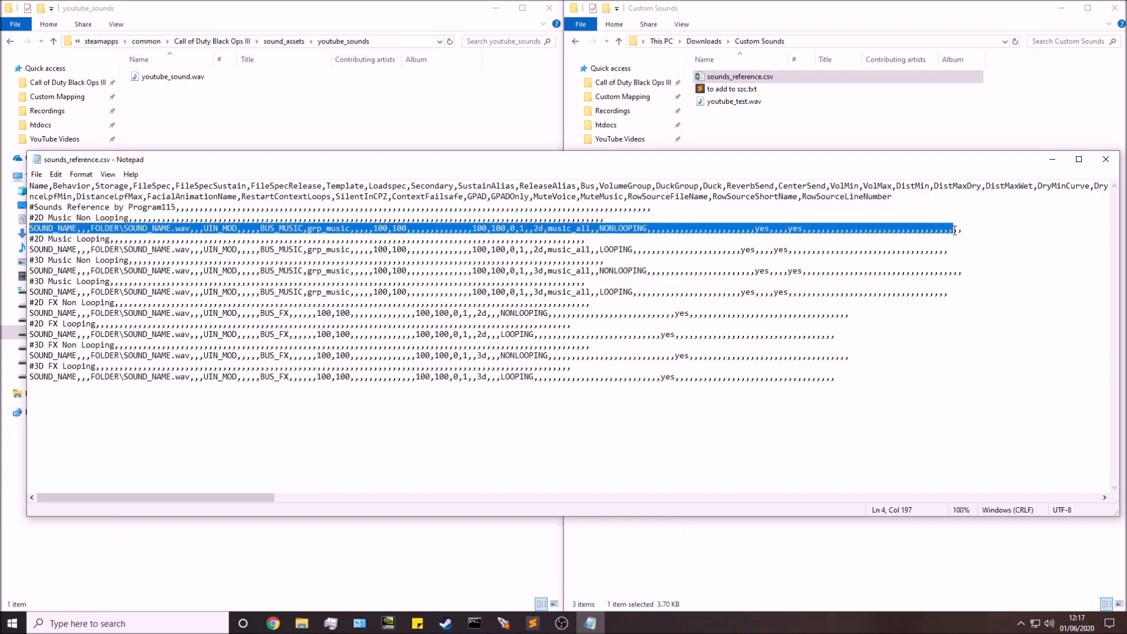
click(151, 249)
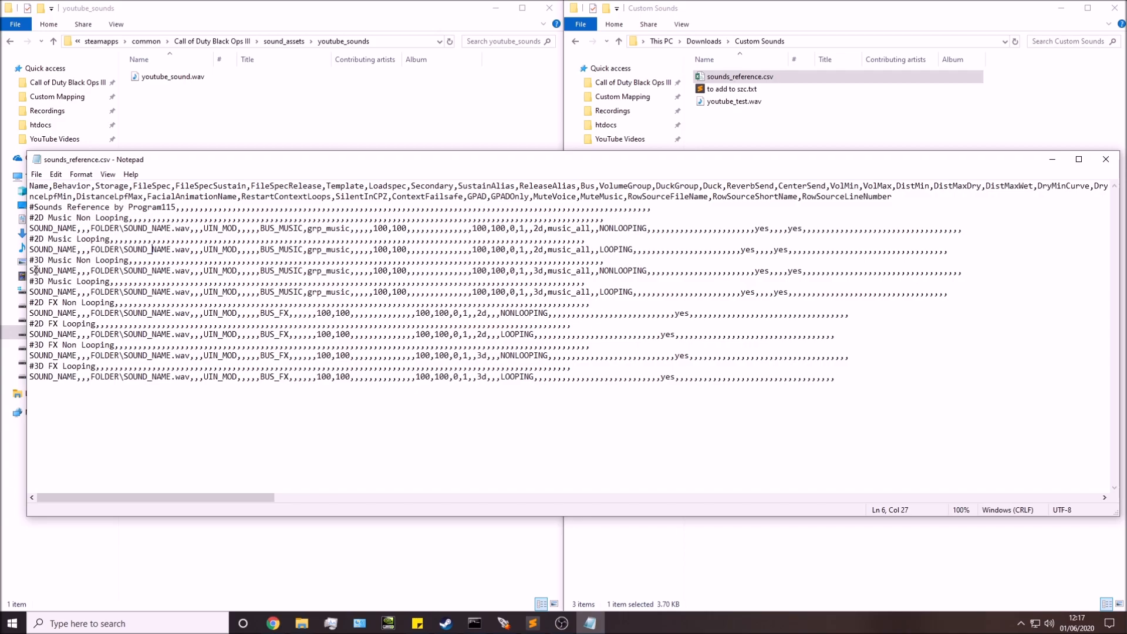
click(54, 227)
mouse_move(99, 220)
mouse_down()
mouse_move(124, 218)
mouse_move(108, 239)
mouse_up()
click(95, 239)
click(1107, 161)
Copy sounds_reference.csv from the Custom Sounds folder into the share\raw\sound\aliases folder of Call of Duty Black Ops III.
click(763, 78)
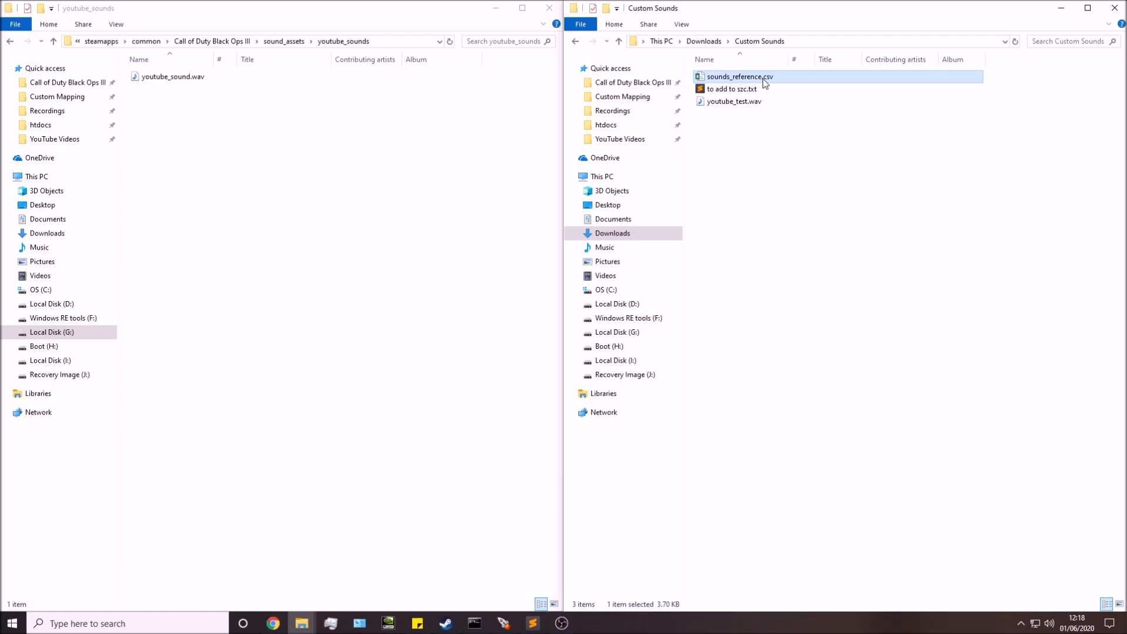
click(804, 207)
click(373, 216)
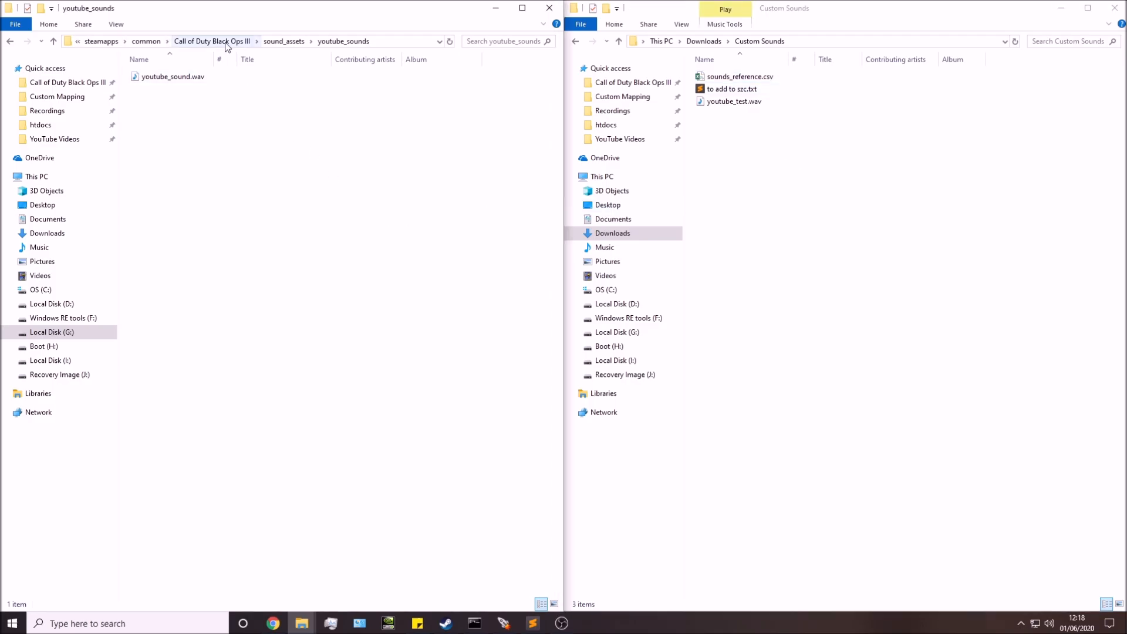
click(226, 42)
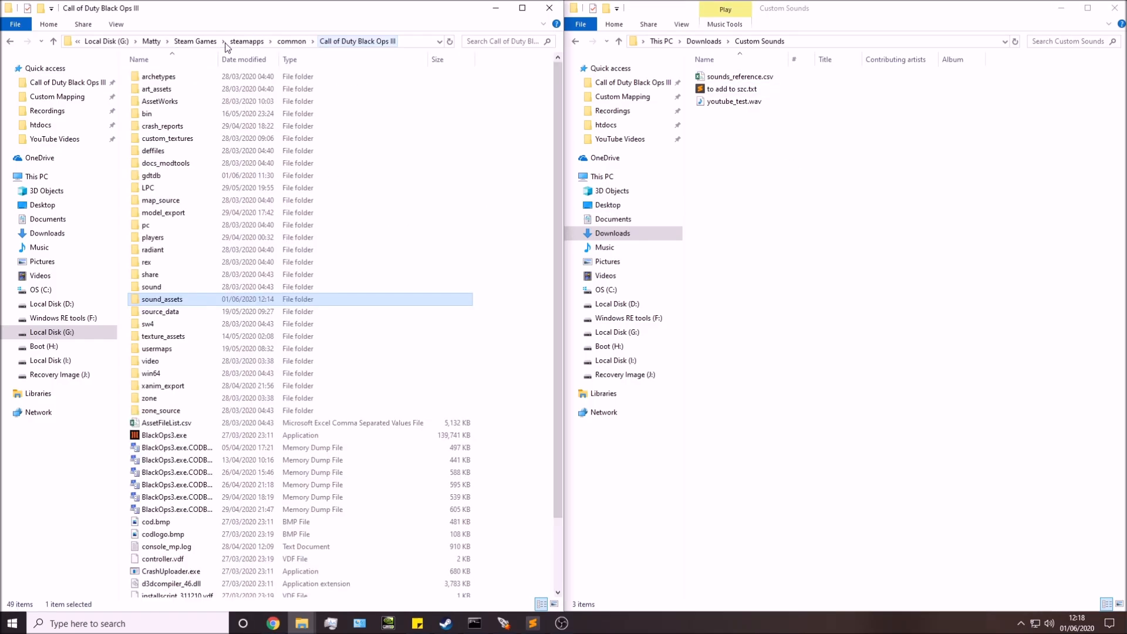
double_click(163, 275)
double_click(150, 90)
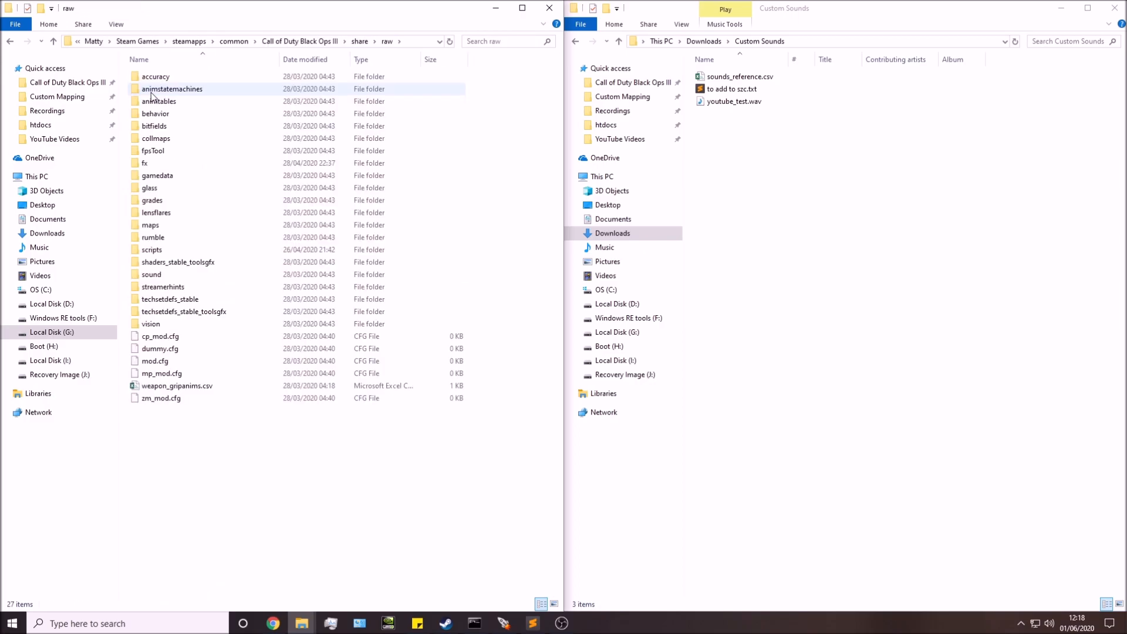
double_click(153, 274)
double_click(164, 75)
right_click(234, 358)
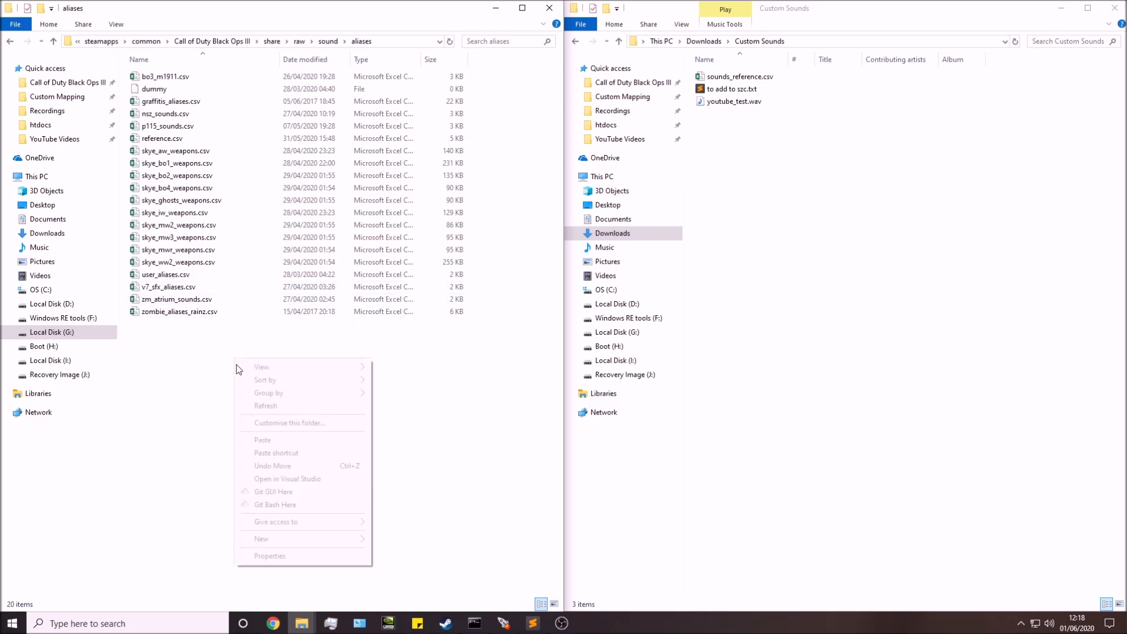
click(258, 444)
click(748, 78)
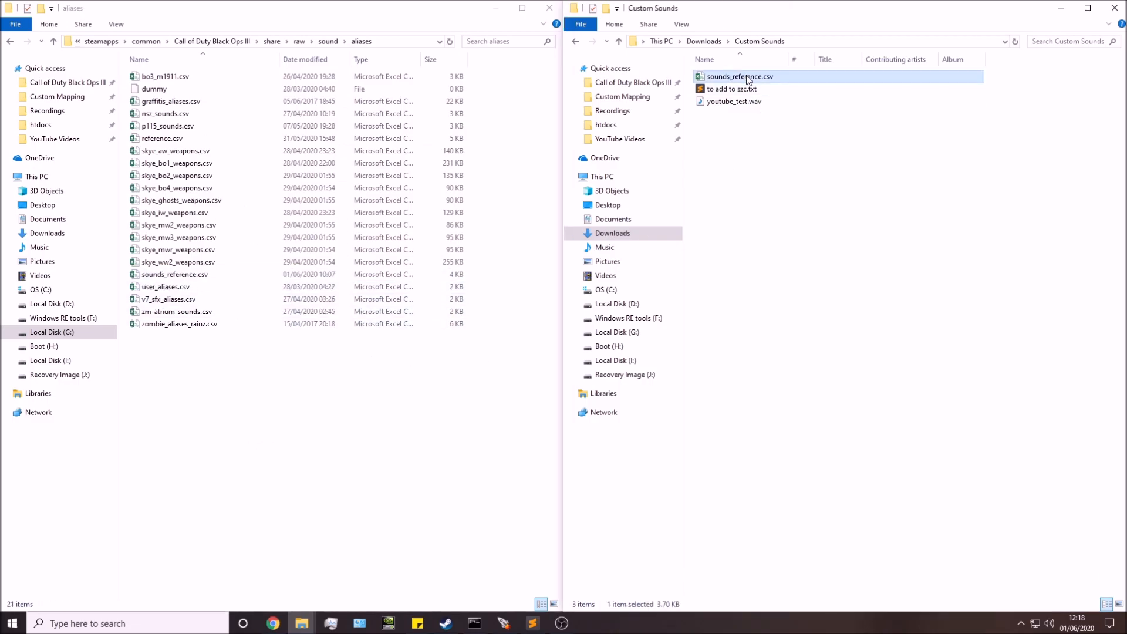
click(751, 145)
click(739, 79)
click(790, 171)
click(217, 371)
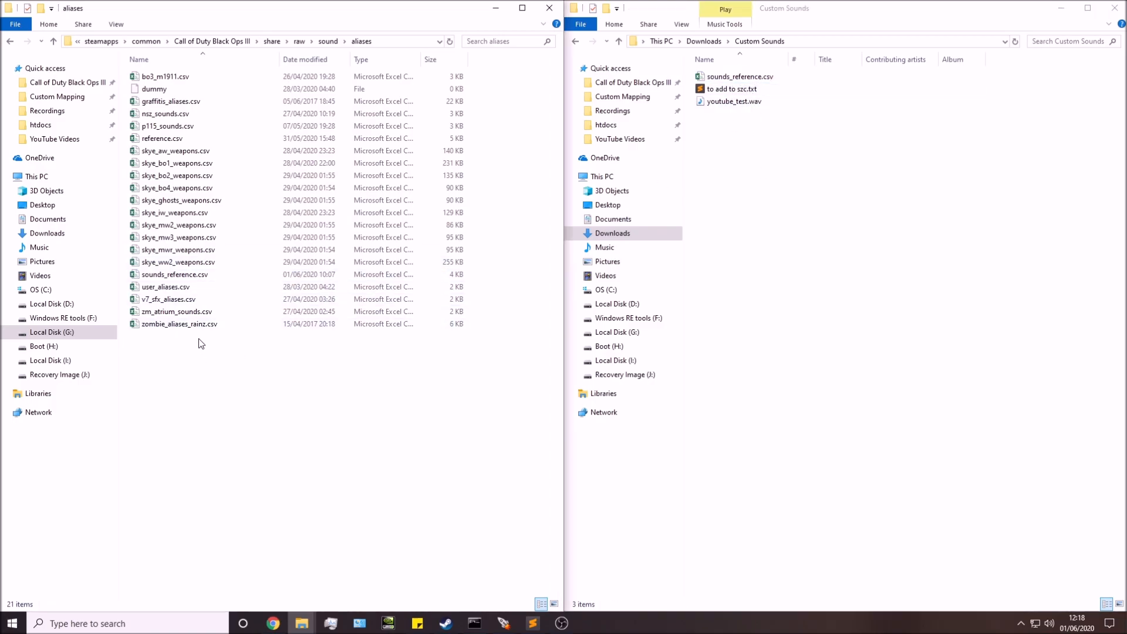
click(744, 77)
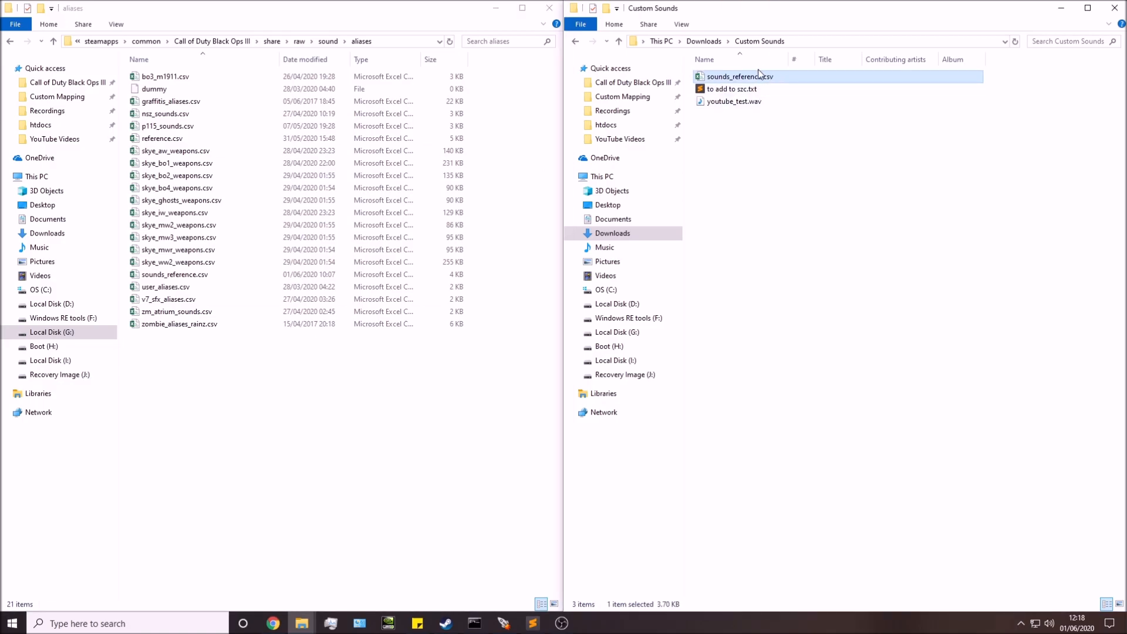
click(797, 200)
click(240, 404)
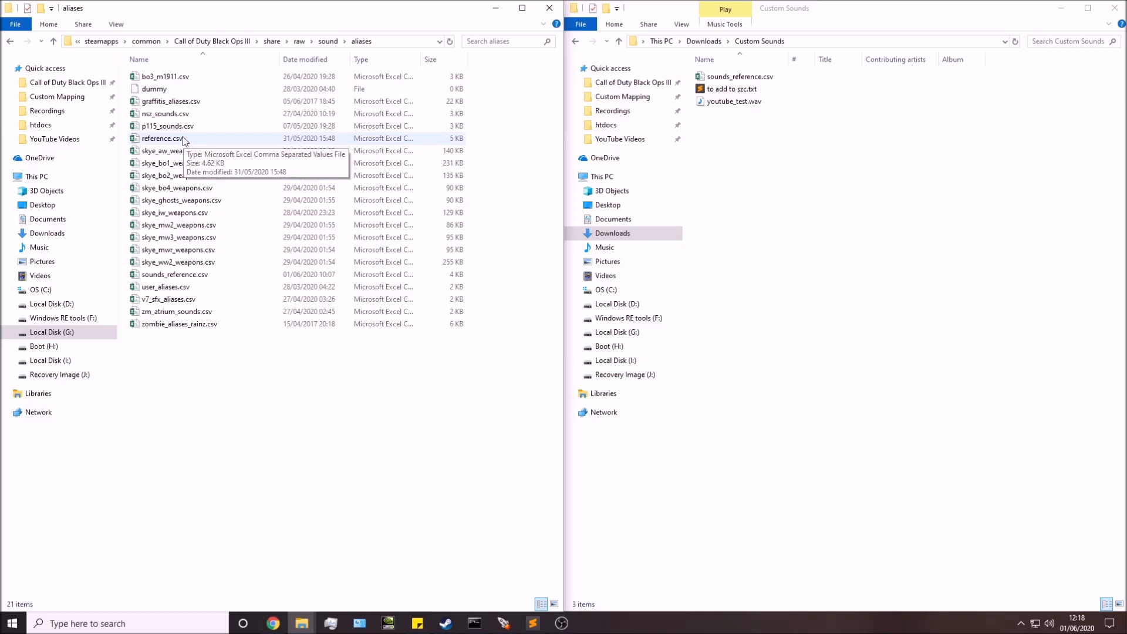
Rename the copied sounds_reference.csv in the aliases folder as youtube_sounds.csv.
click(186, 277)
click(177, 276)
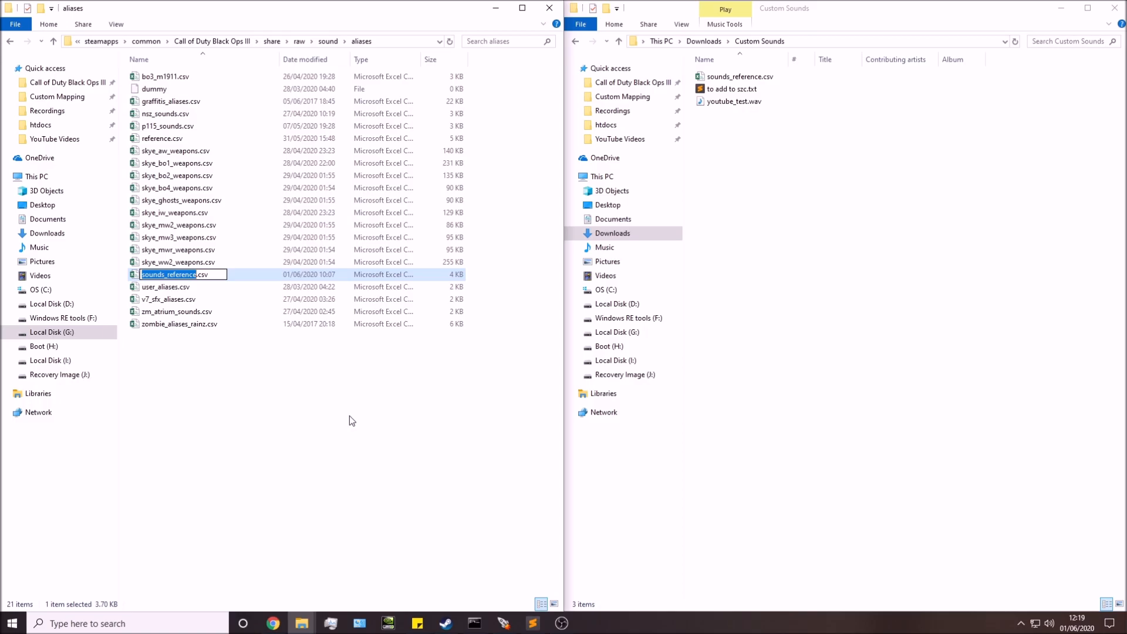
text(youtube_sounds)
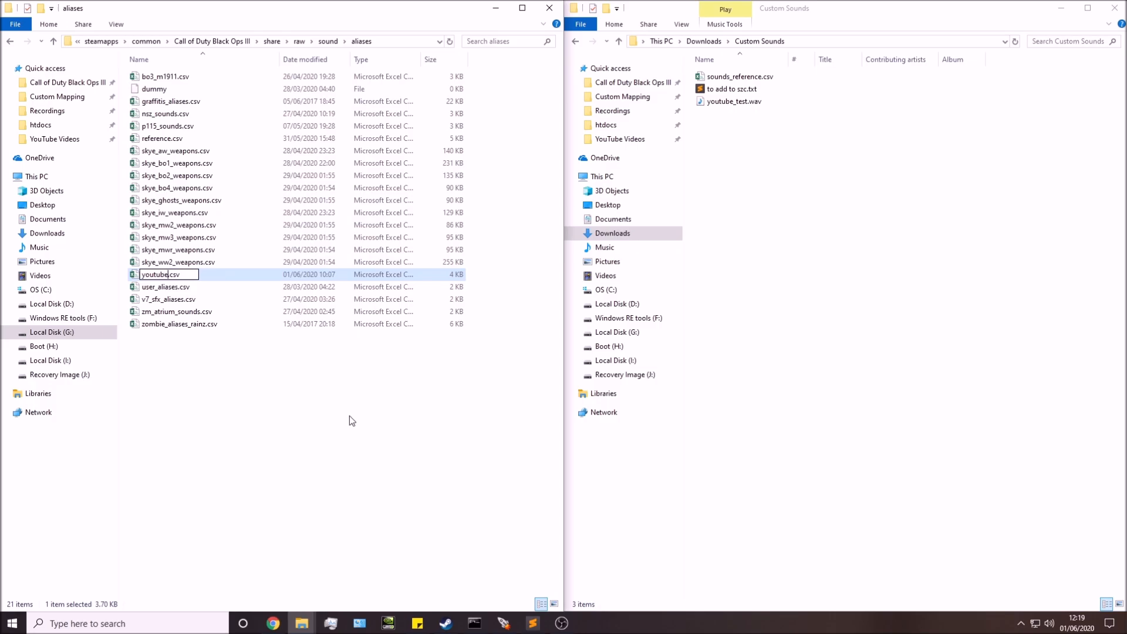
key(Return)
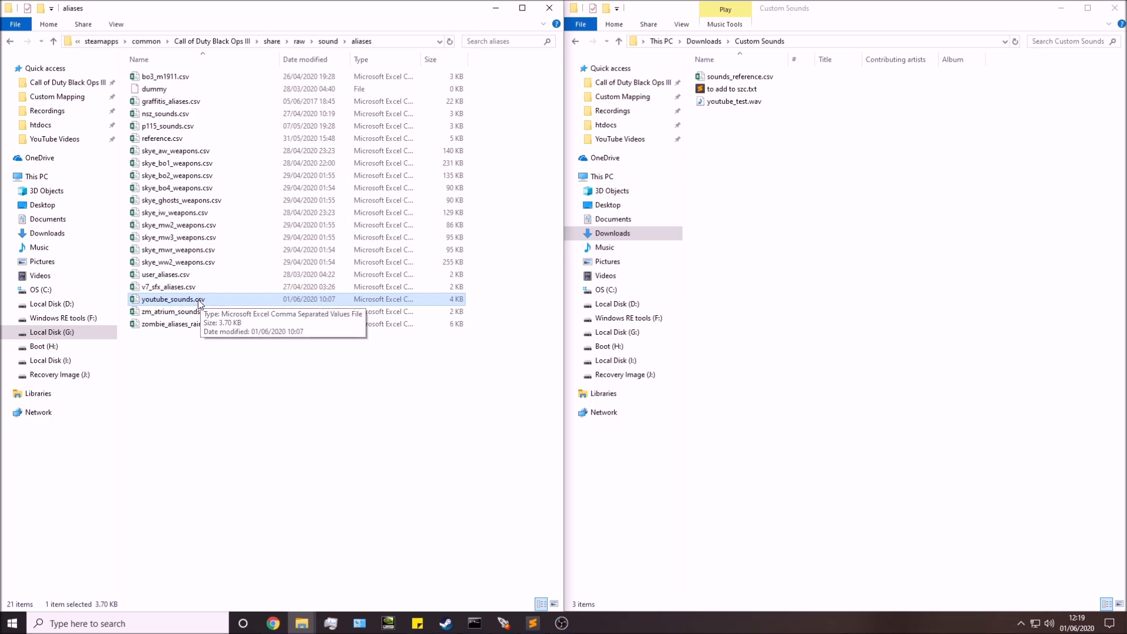
Open youtube_sounds.csv from the aliases folder in Notepad and move its window lower on the desktop.
right_click(199, 301)
click(226, 287)
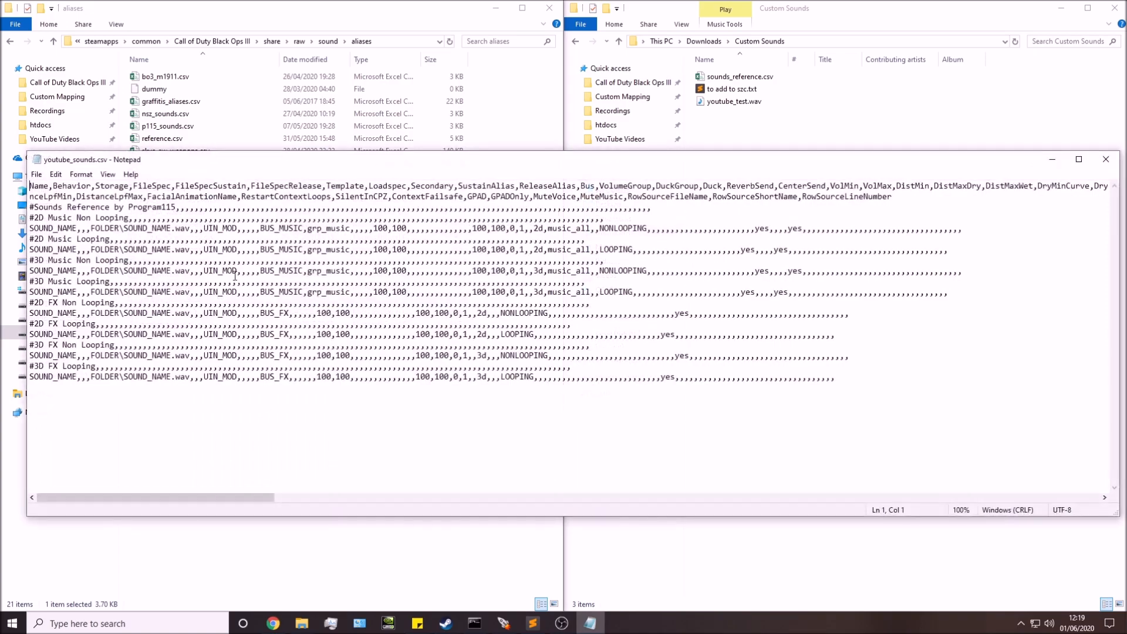
drag(309, 159, 306, 195)
Show the sound_assets\youtube_sounds folder of Call of Duty Black Ops III behind the youtube_sounds.csv Notepad window.
click(335, 17)
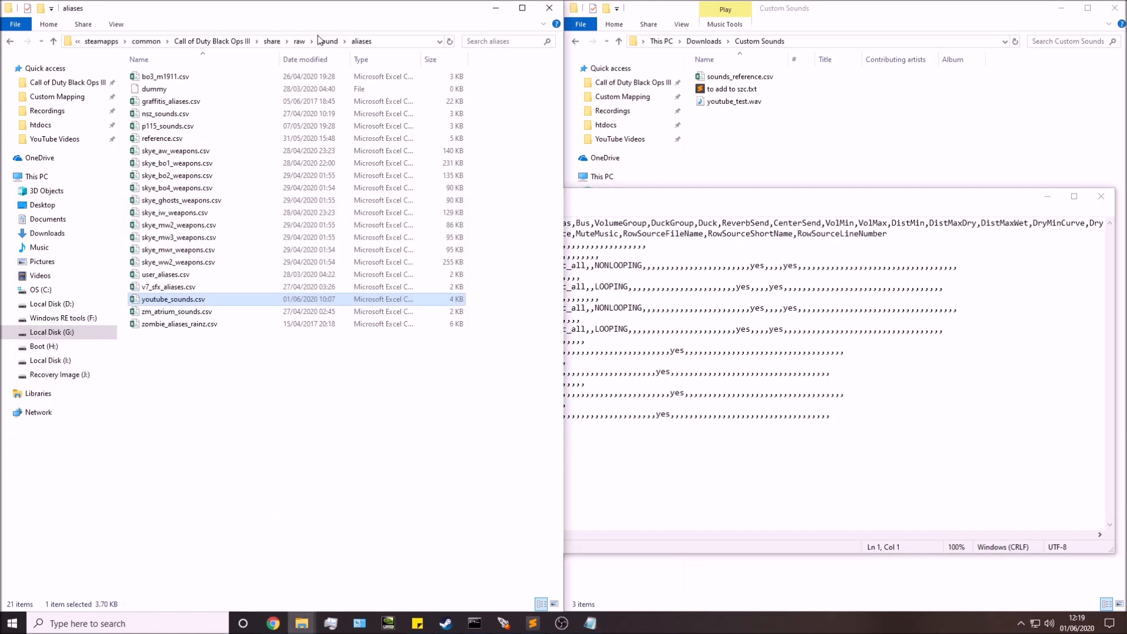
click(235, 42)
click(176, 303)
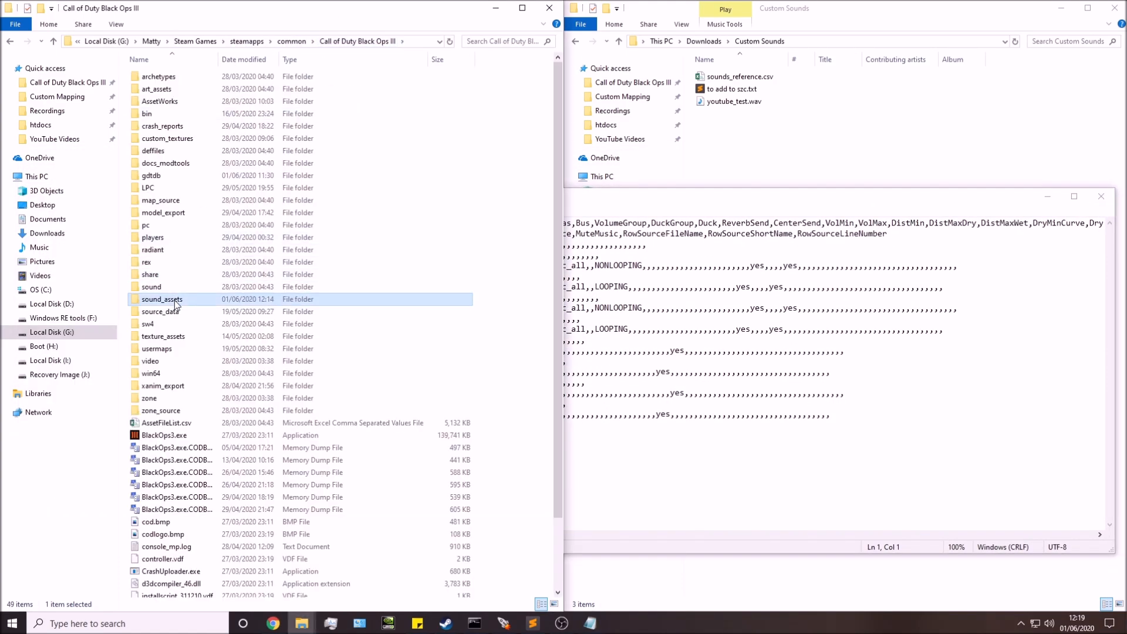
double_click(176, 301)
double_click(171, 176)
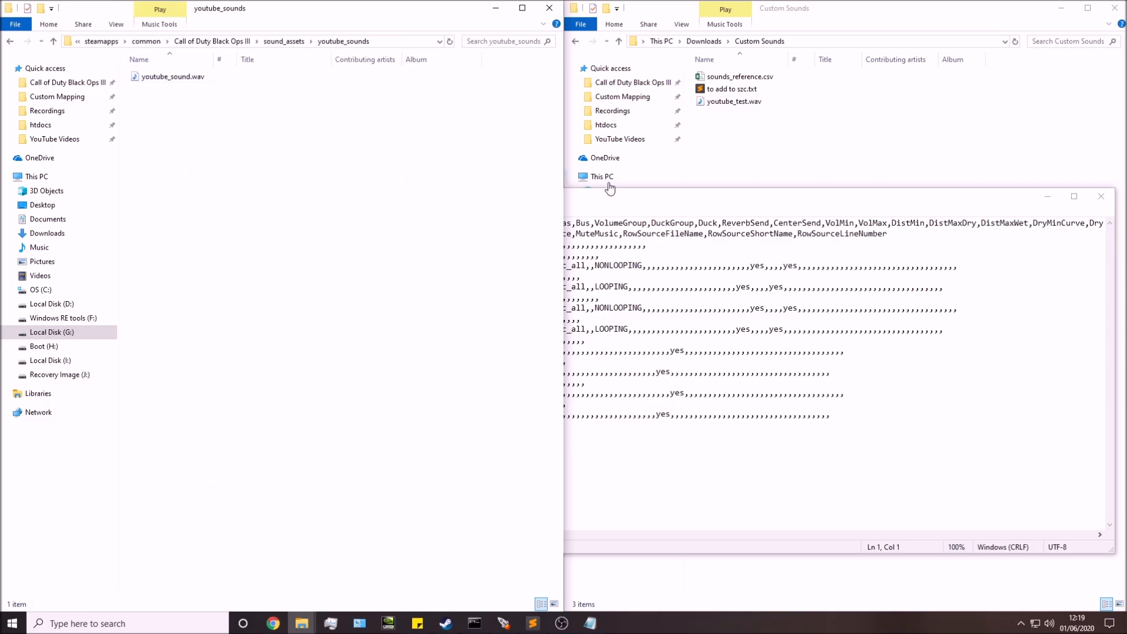
click(619, 198)
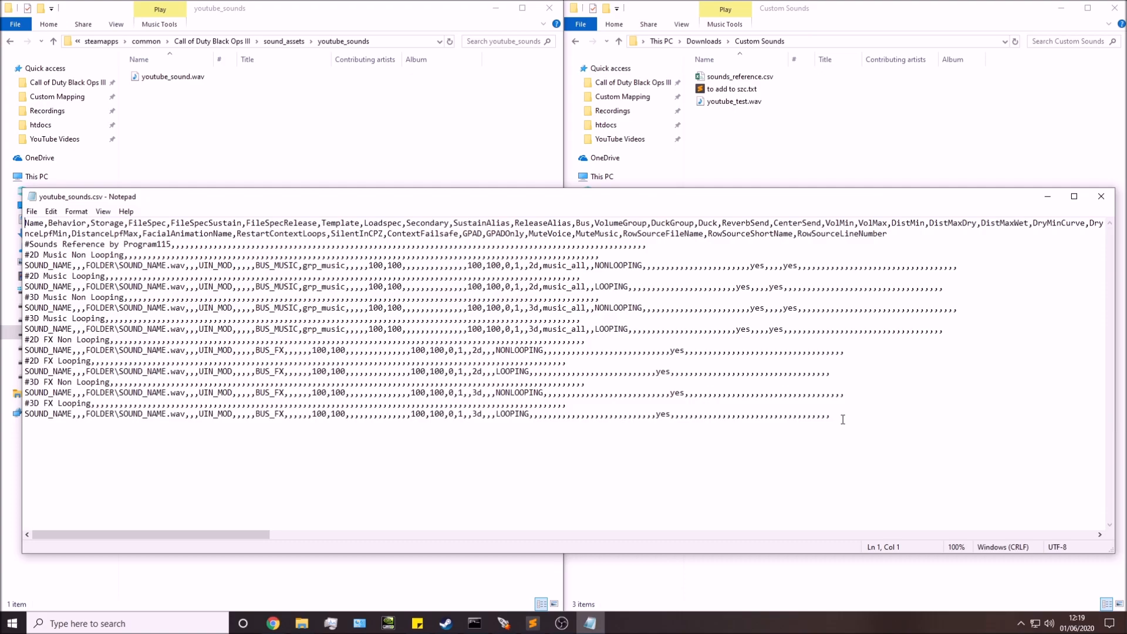
Examine the 3D FX Looping template entry and the FX headings above it in youtube_sounds.csv.
drag(843, 419, 18, 414)
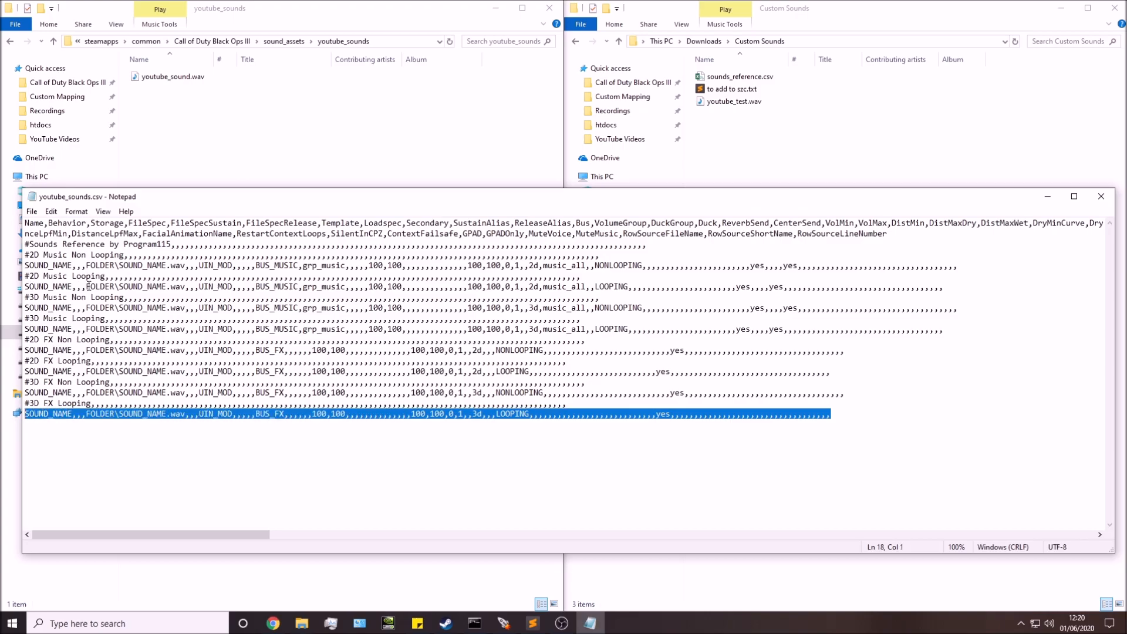
drag(95, 404, 44, 405)
drag(68, 360, 53, 360)
drag(831, 418, 25, 415)
click(752, 81)
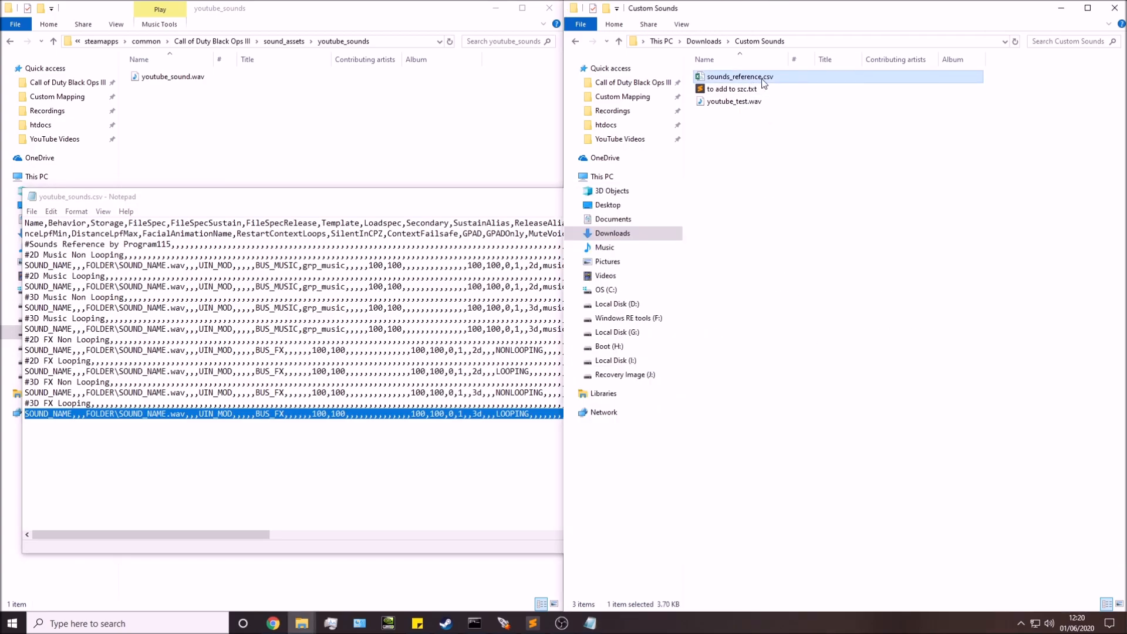
click(473, 196)
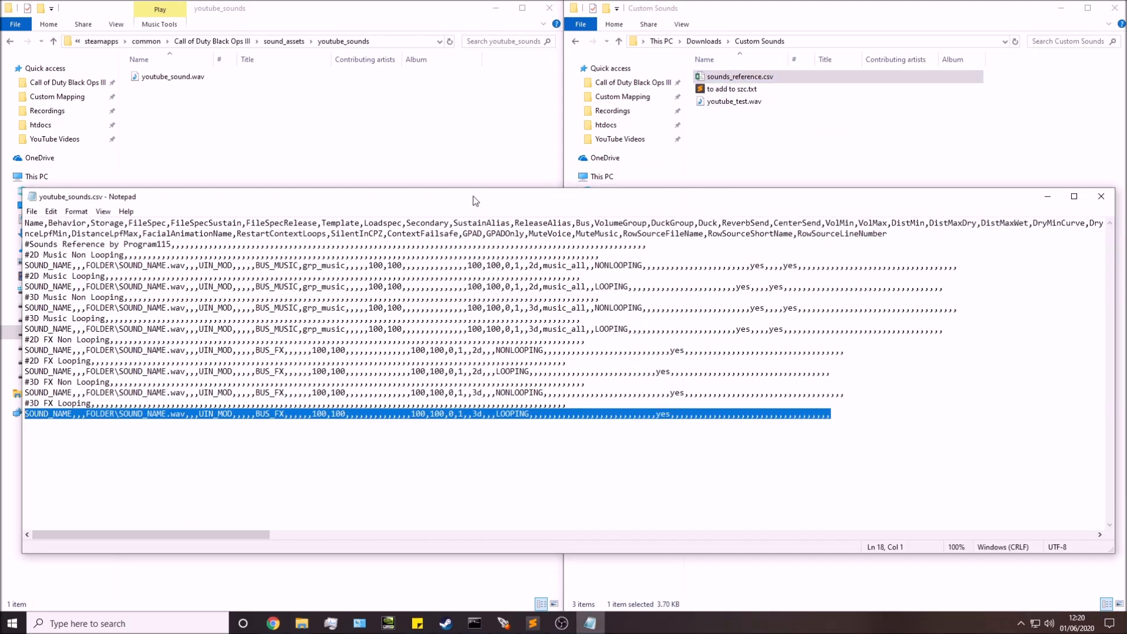
Delete all template headings and entries from #3D Music Non Looping through 3D FX Looping in youtube_sounds.csv, including the leftover empty line.
click(826, 415)
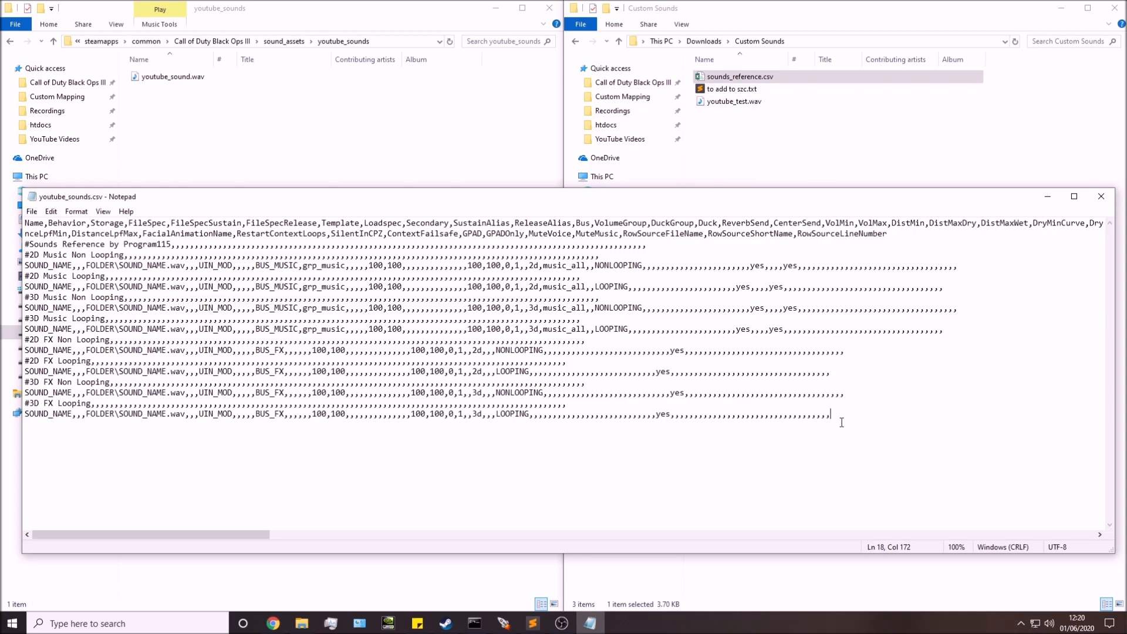
drag(840, 415, 147, 340)
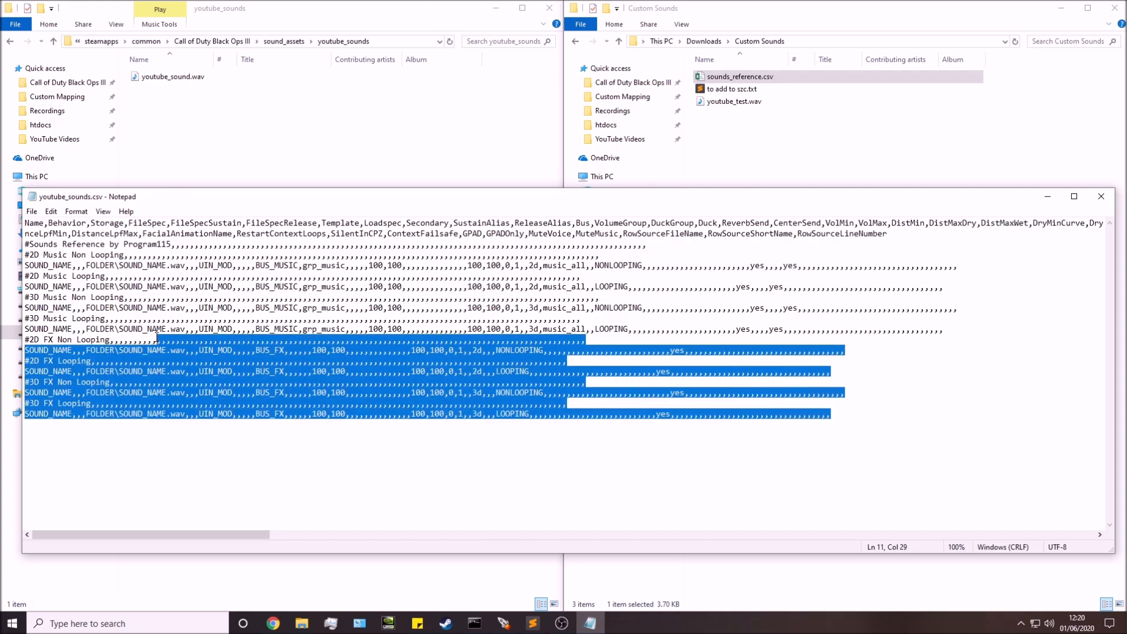
click(176, 349)
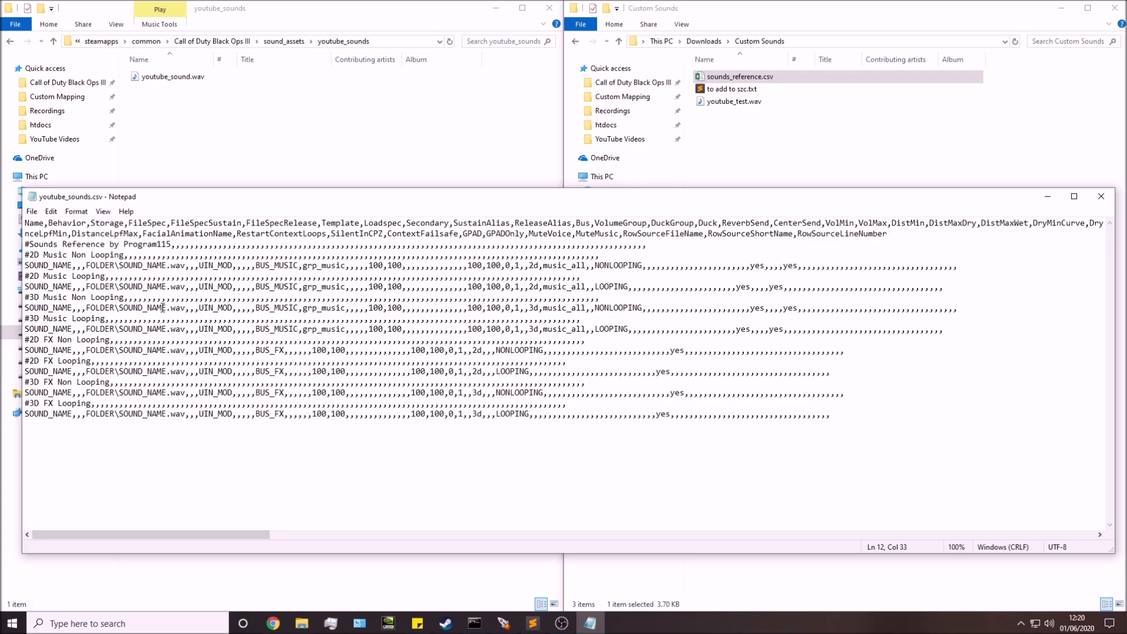
drag(831, 415, 21, 297)
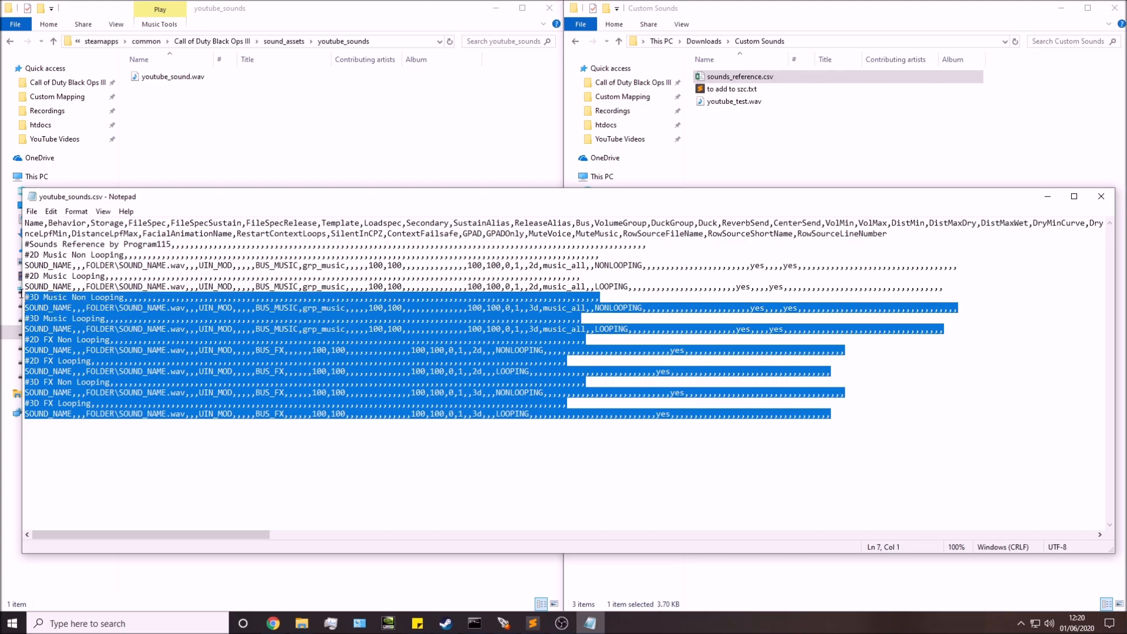
key(BackSpace)
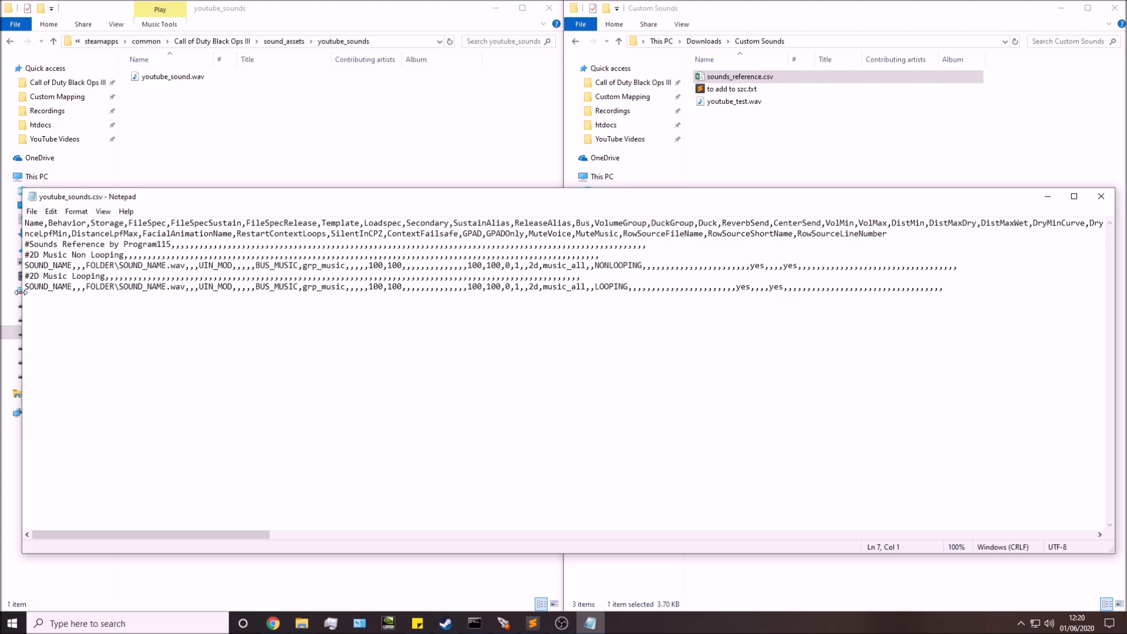
key(BackSpace)
Remove the reference credit line, the 2D Music Non Looping template and the #2D Music Looping heading, keeping only the looping music entry under the header.
drag(964, 268, 8, 247)
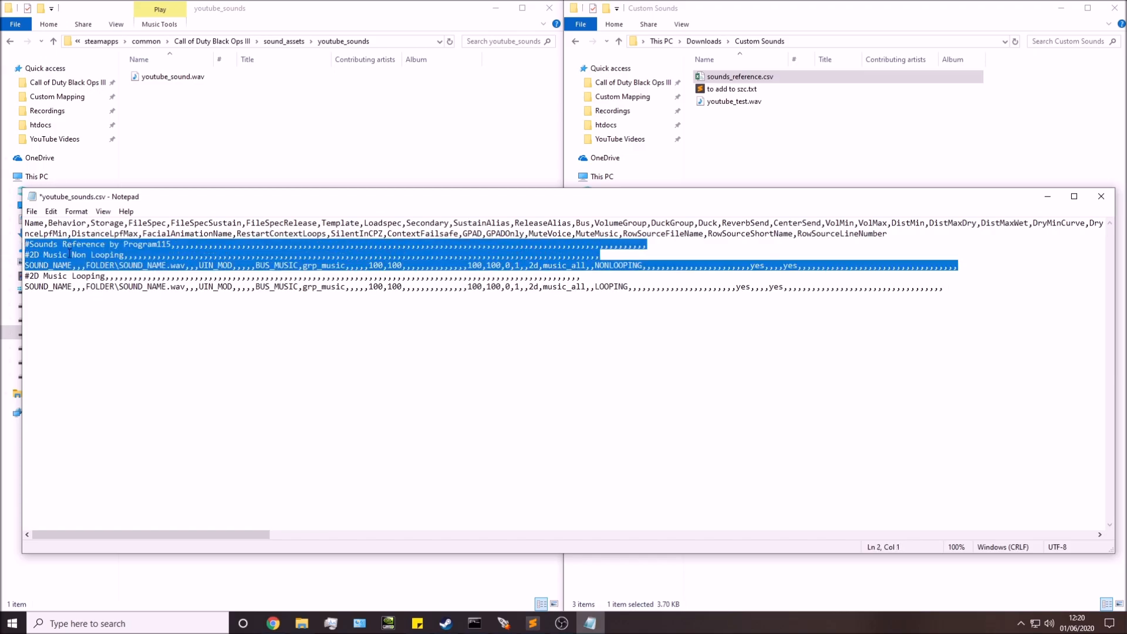
key(Delete)
key(Delete)
click(98, 256)
drag(34, 244, 95, 244)
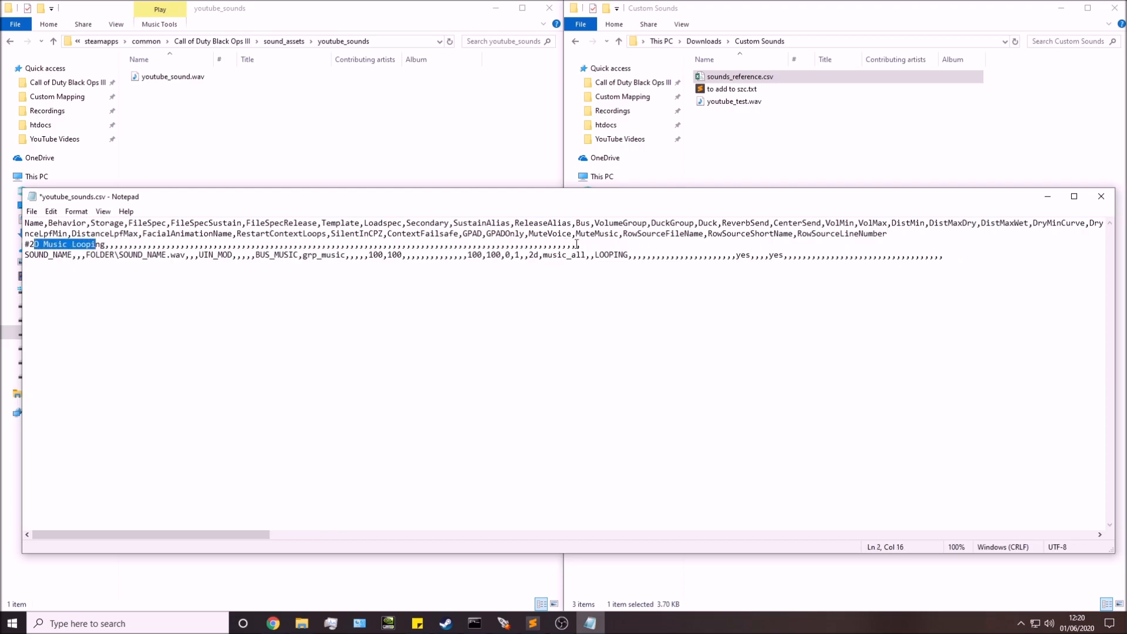
drag(583, 244, 25, 244)
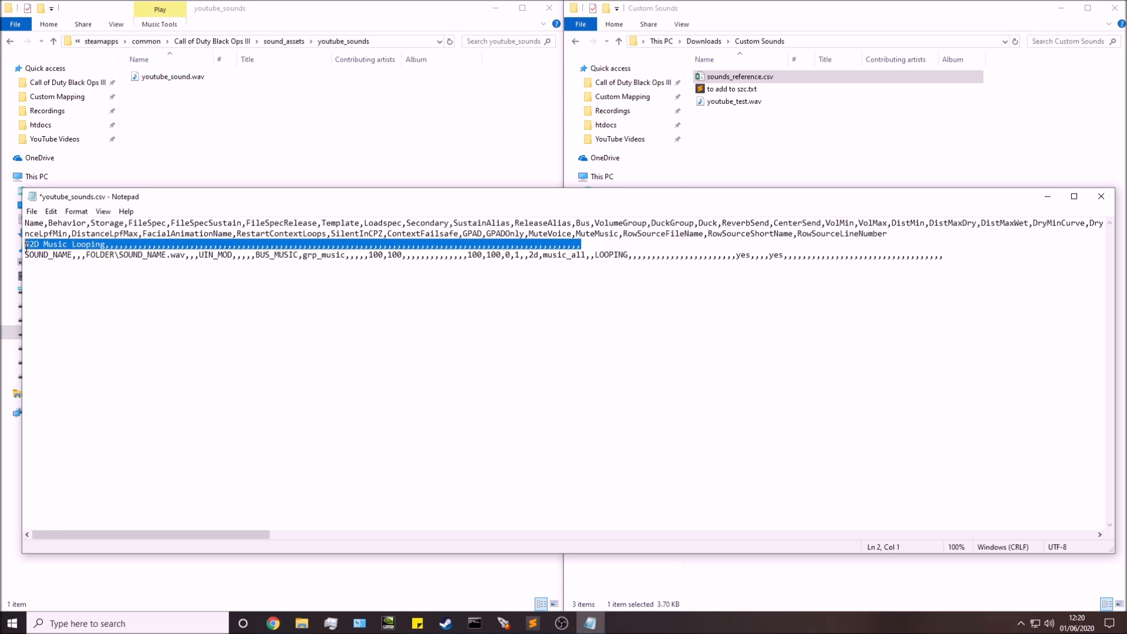
key(BackSpace)
key(BackSpace)
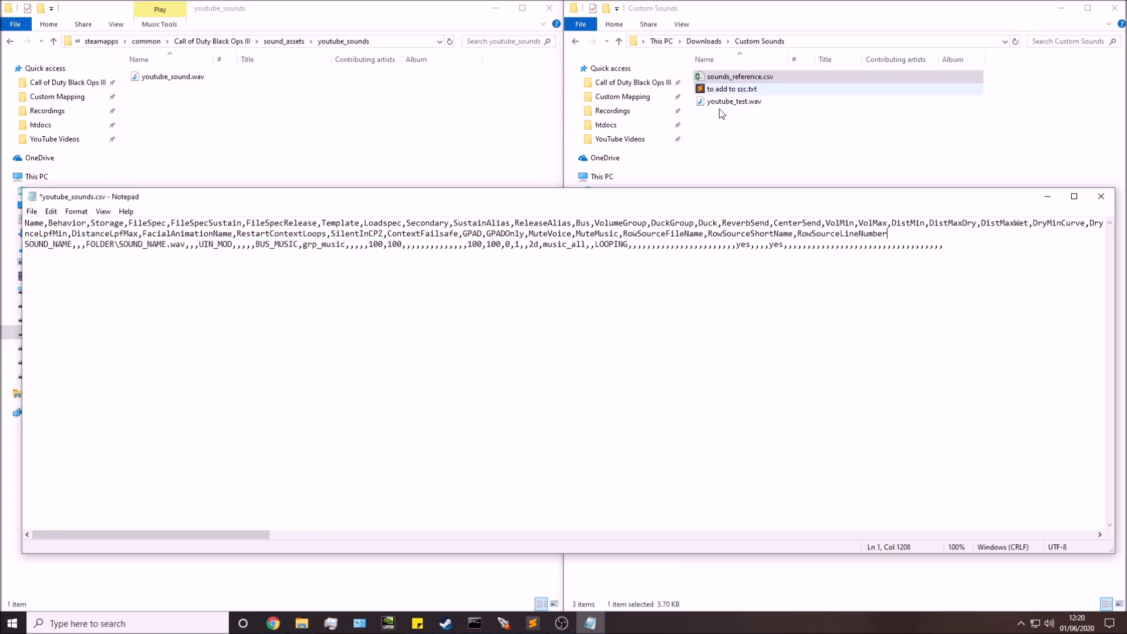
Examine the column header and the remaining 2D music looping entry in youtube_sounds.csv.
click(280, 309)
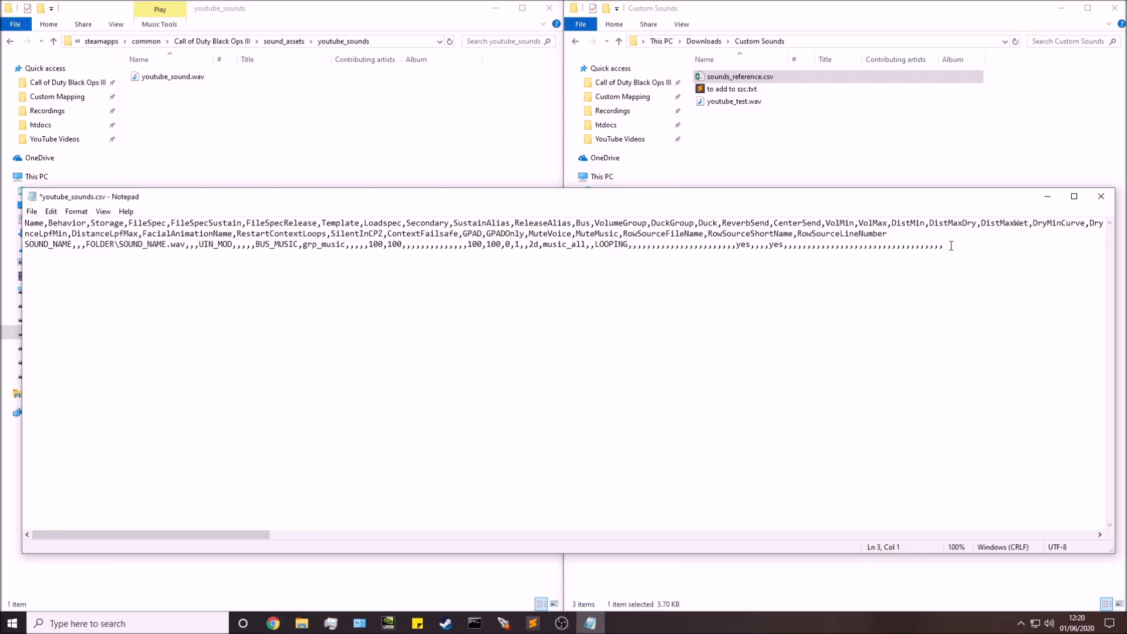
drag(897, 233, 24, 222)
click(927, 238)
click(469, 255)
drag(103, 252, 53, 245)
click(76, 245)
drag(987, 245, 286, 246)
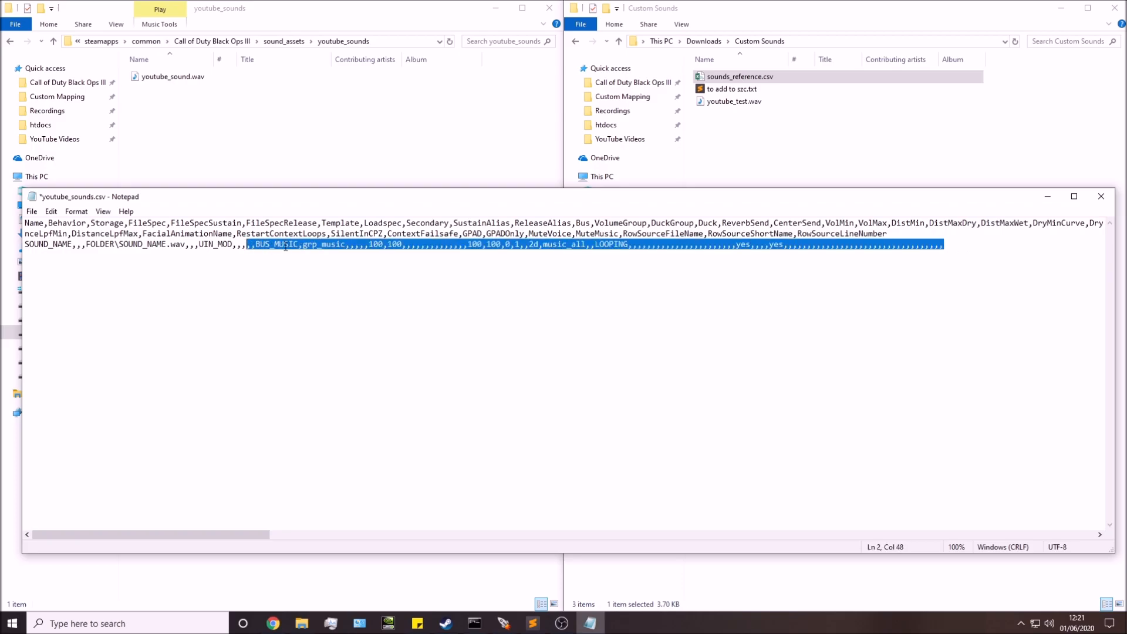
click(439, 246)
drag(943, 244, 25, 248)
click(952, 244)
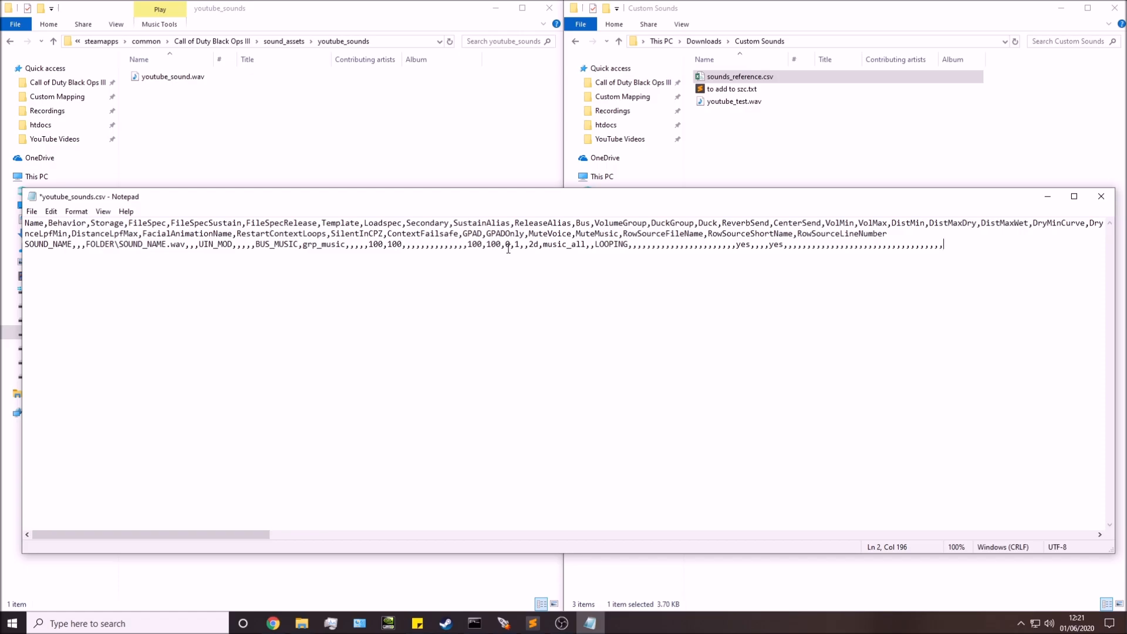
Duplicate the 2D music looping entry on a new line below it, and undo the duplication.
click(754, 80)
click(200, 234)
drag(943, 244, 8, 249)
key(ctrl+c)
click(973, 246)
key(Return)
key(ctrl+v)
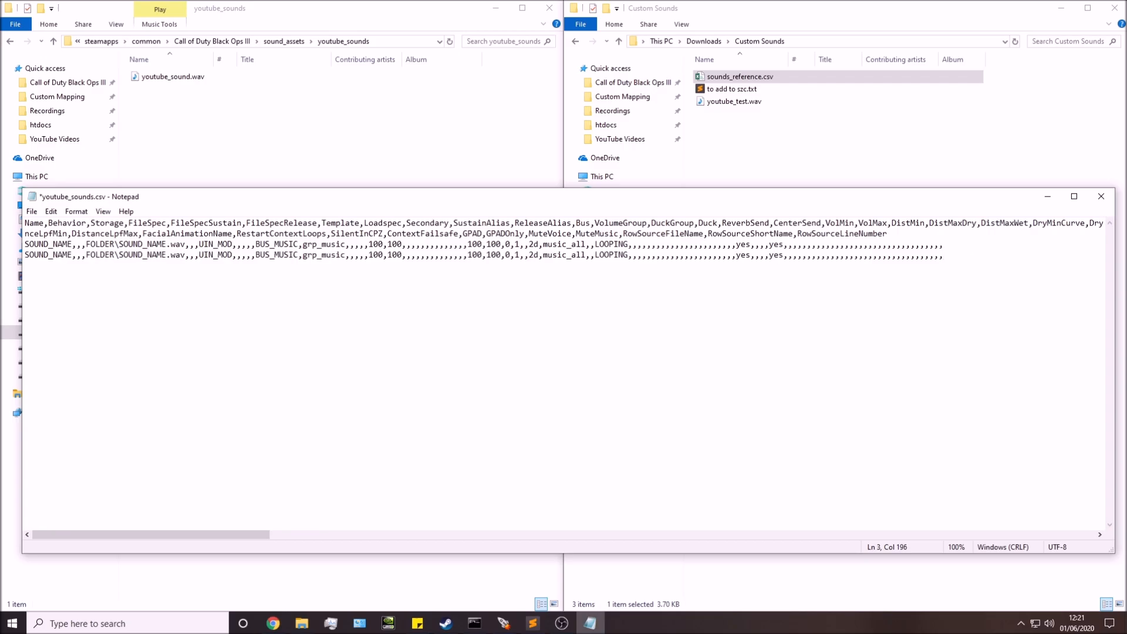
key(ctrl+z)
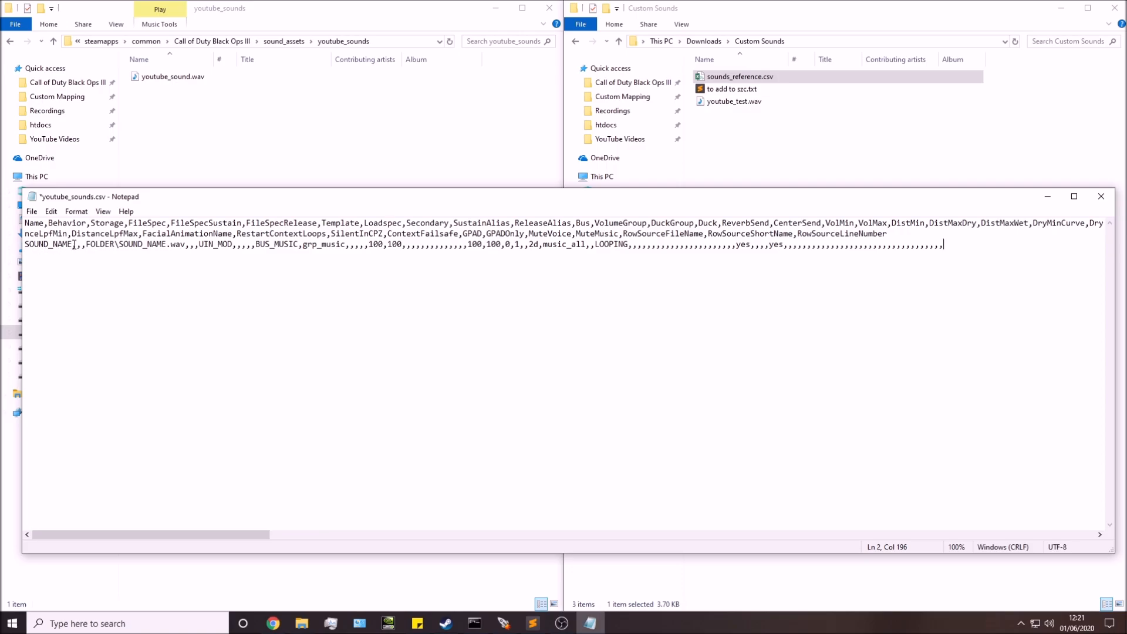
Replace the SOUND_NAME alias at the start of the entry with youtube_sound and copy that name.
drag(73, 244, 22, 245)
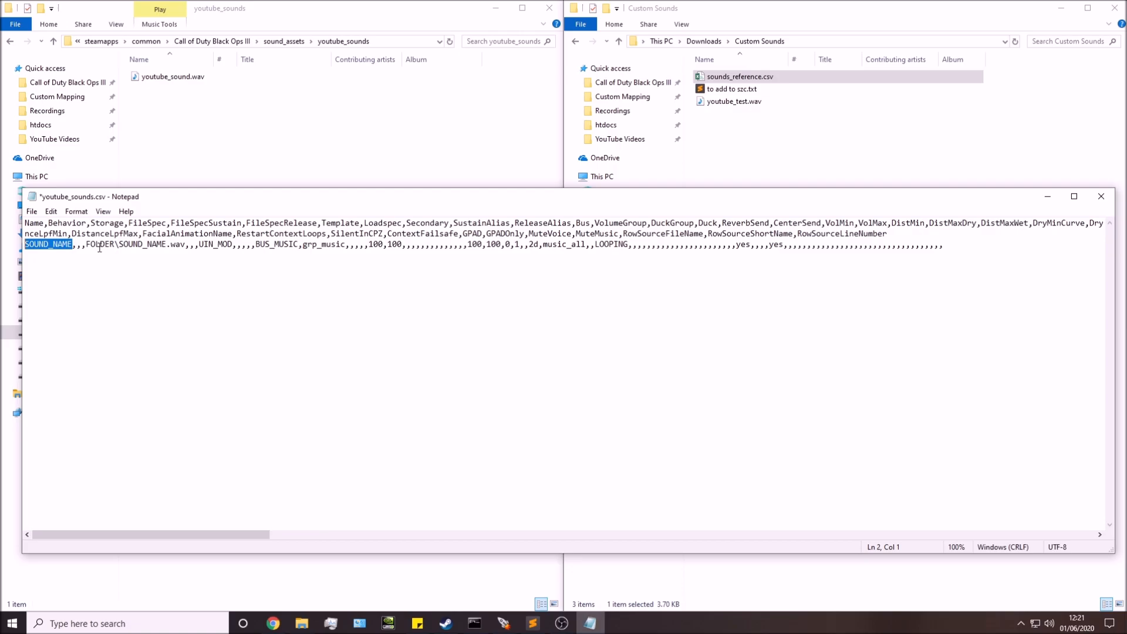
text(youtube_so)
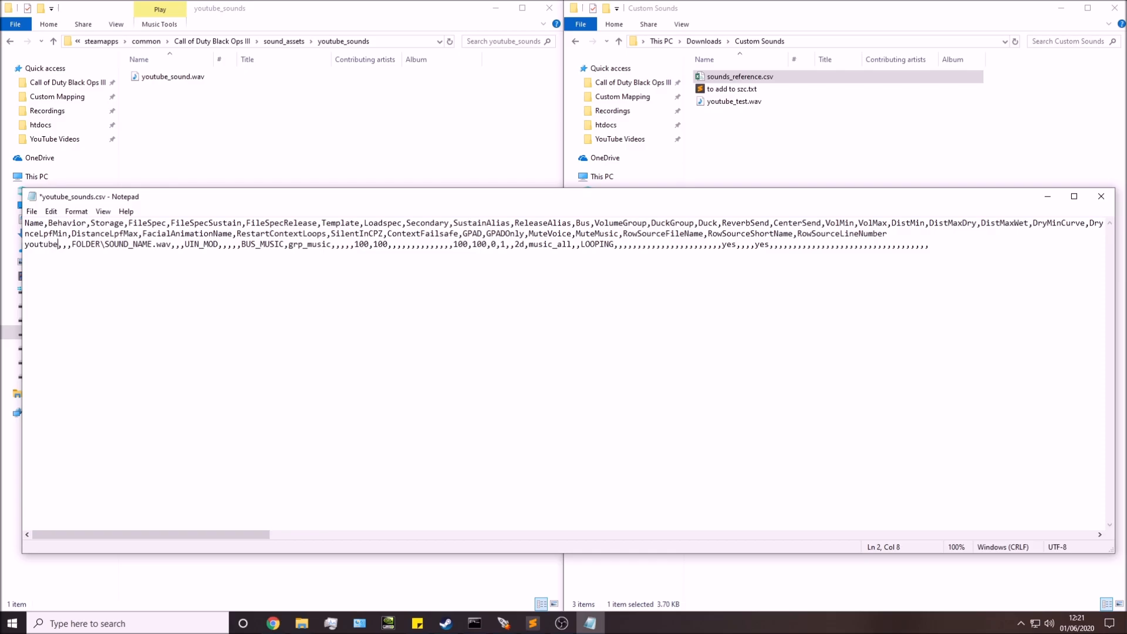
text(und)
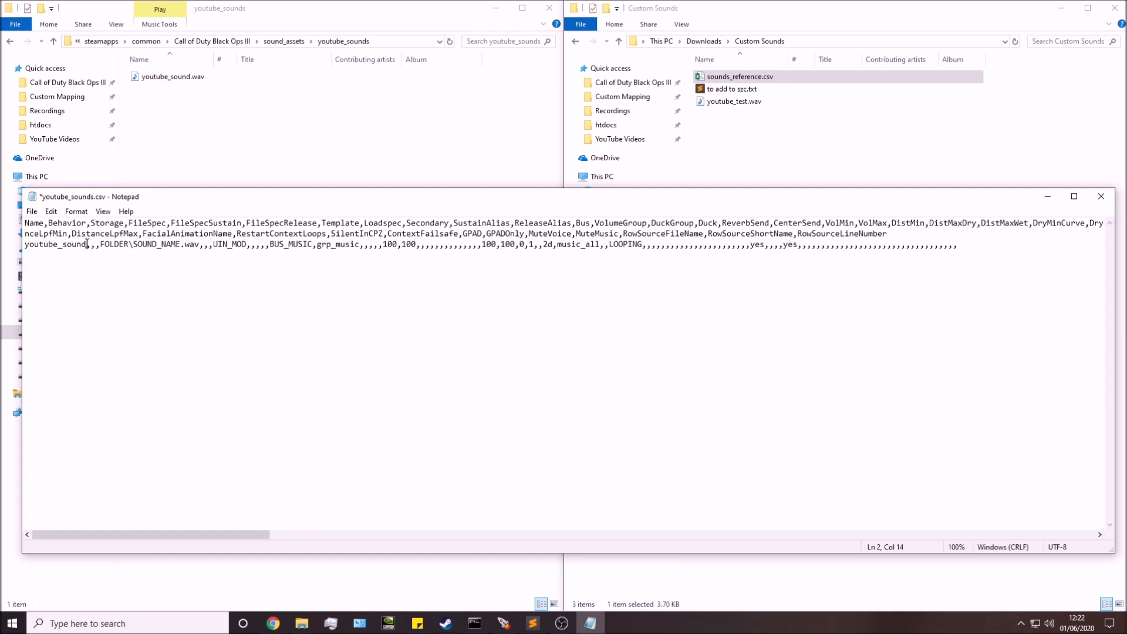
drag(86, 244, 25, 246)
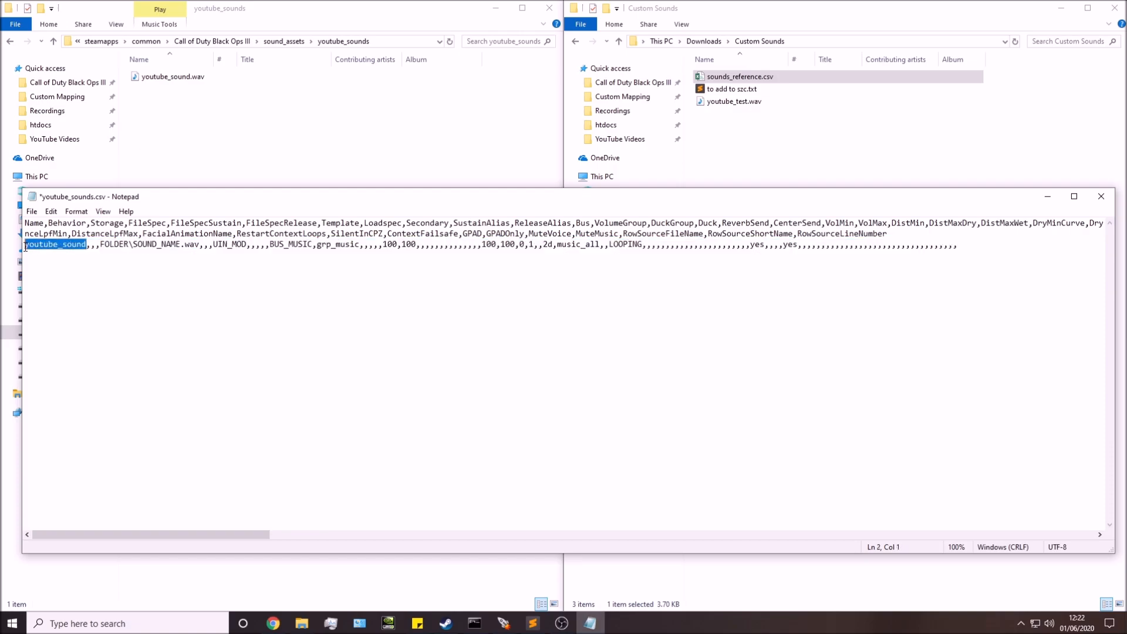
click(62, 246)
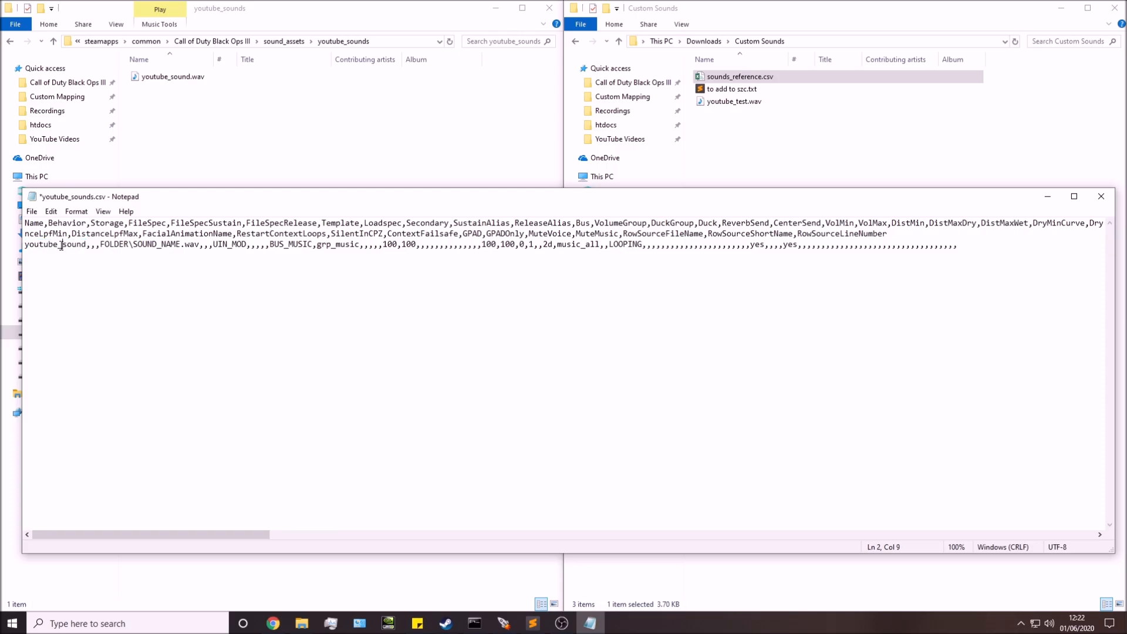
drag(87, 244, 19, 246)
key(ctrl+c)
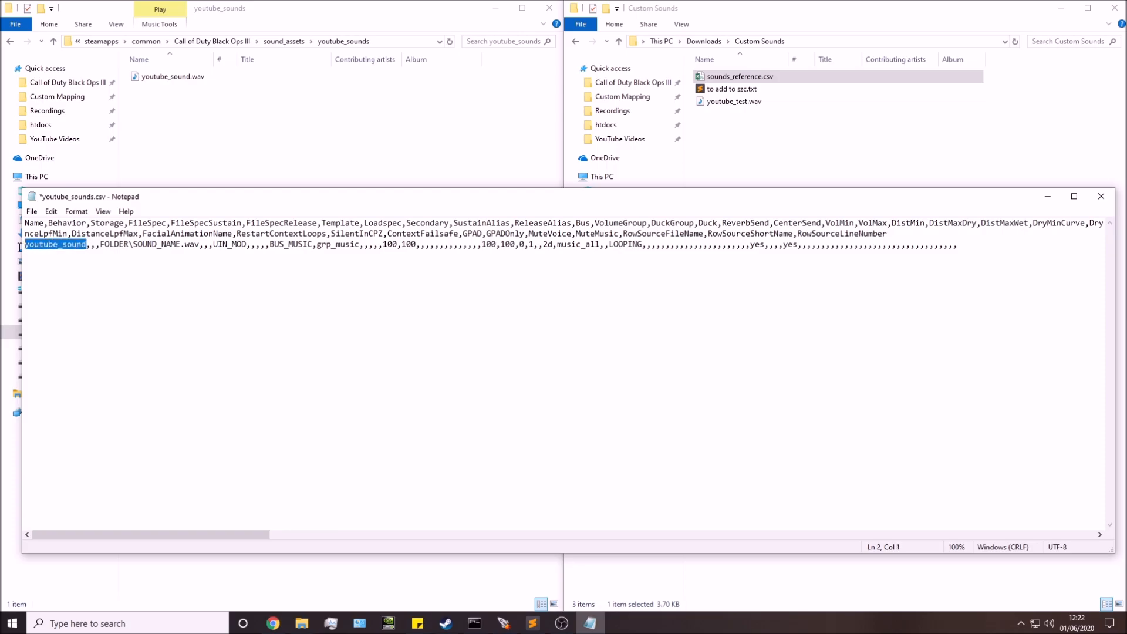
Examine the FOLDER\SOUND_NAME.wav file path in the entry and the comma-separated fields around it.
click(119, 245)
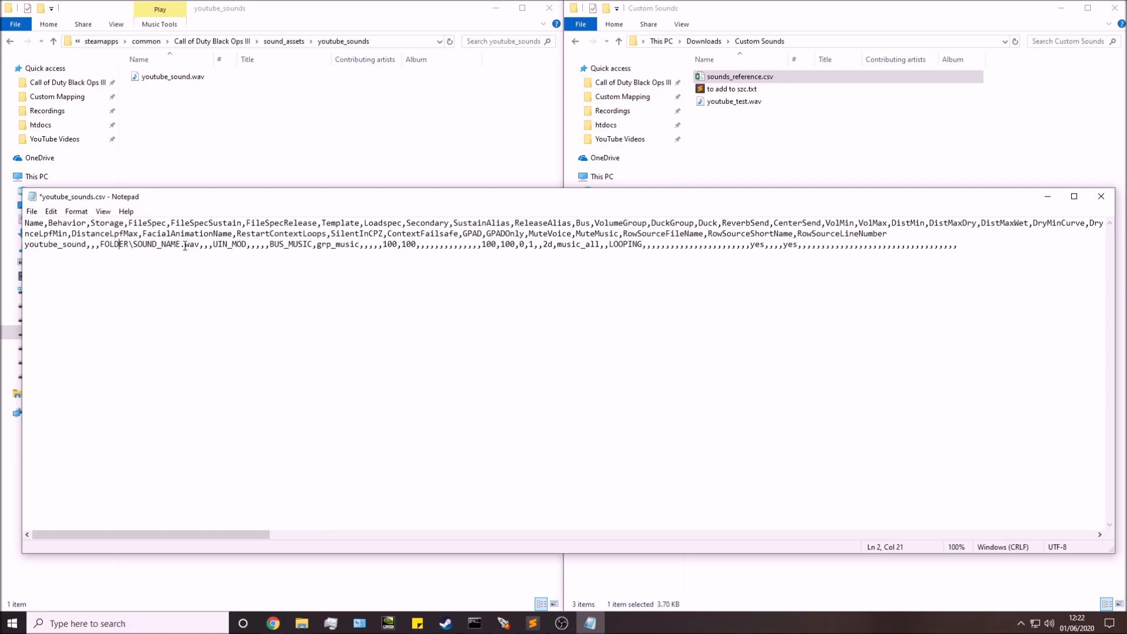
drag(200, 246, 100, 245)
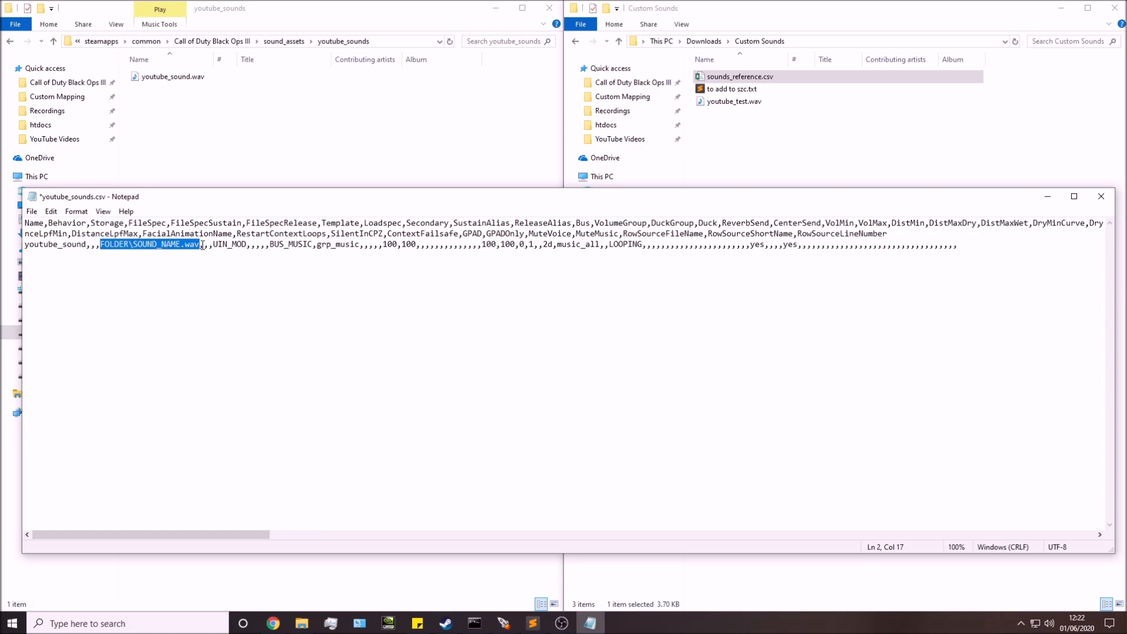
click(314, 253)
drag(461, 246, 445, 247)
click(441, 245)
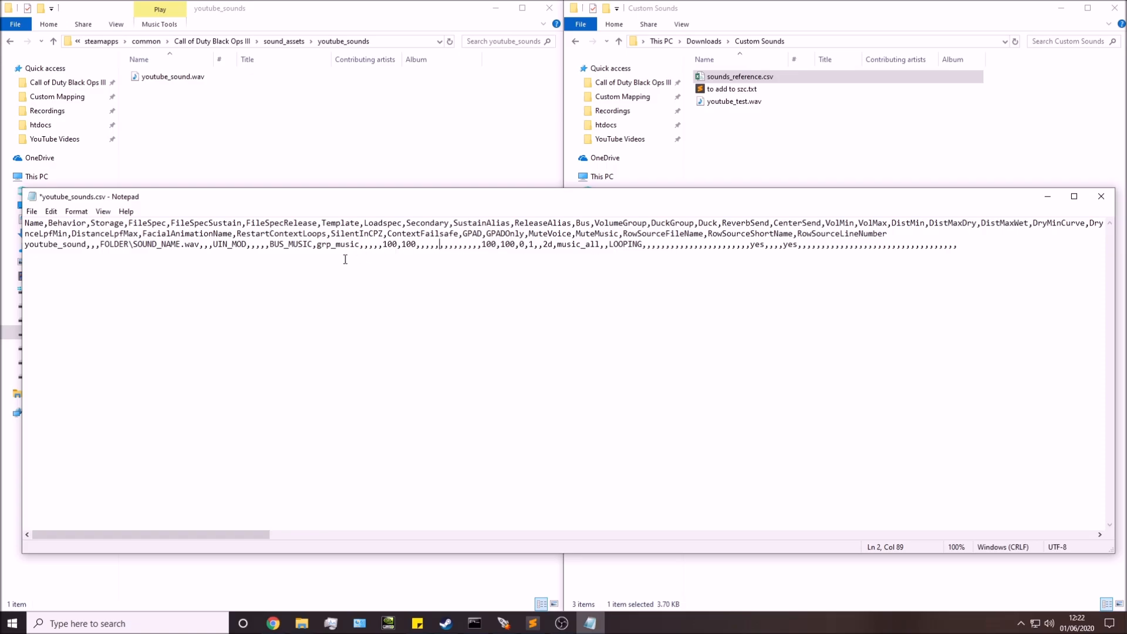
drag(200, 248, 101, 245)
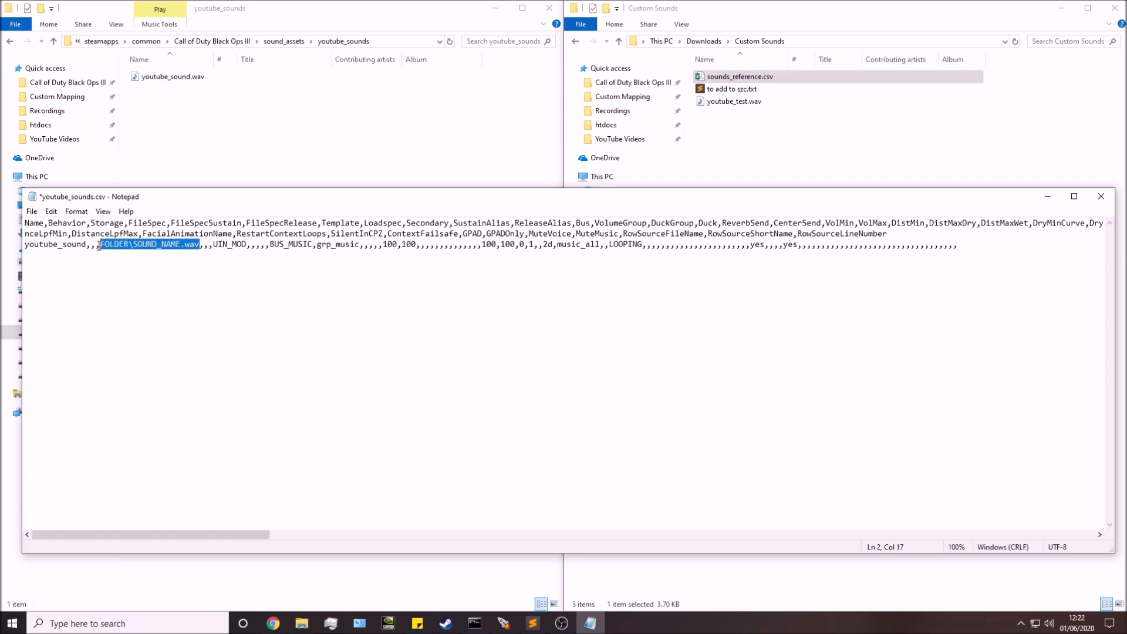
click(95, 247)
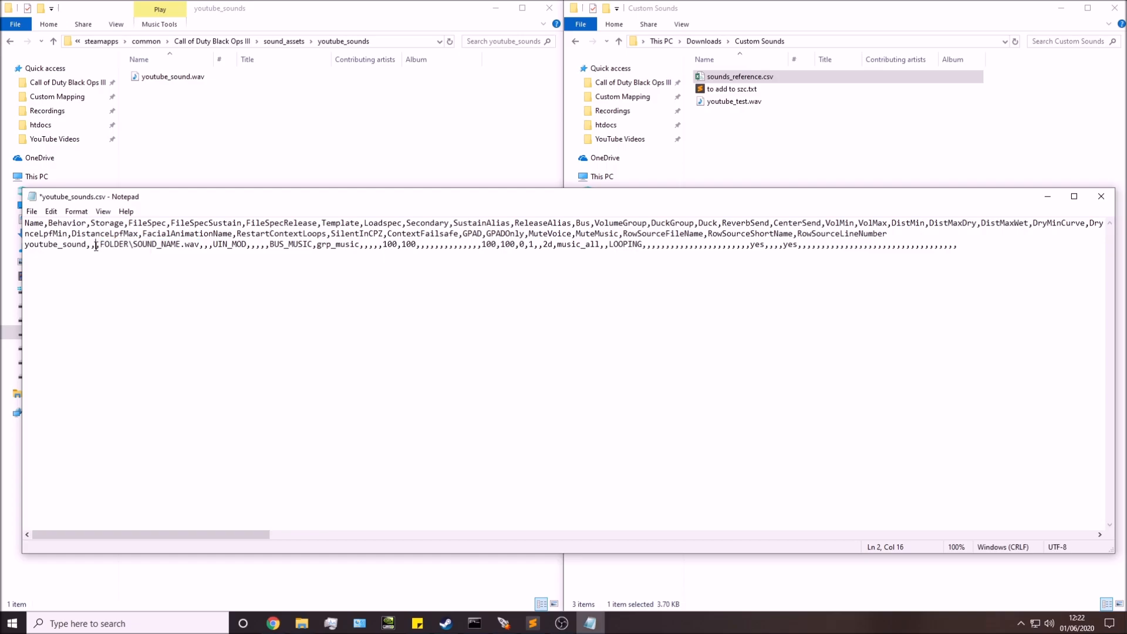
click(209, 246)
drag(133, 245, 104, 247)
click(147, 244)
Set the entry's file path to youtube_sounds\youtube_sound.wav, replacing the FOLDER and SOUND_NAME placeholders.
drag(129, 245, 100, 248)
key(ctrl+v)
text(s)
click(219, 244)
drag(218, 244, 170, 244)
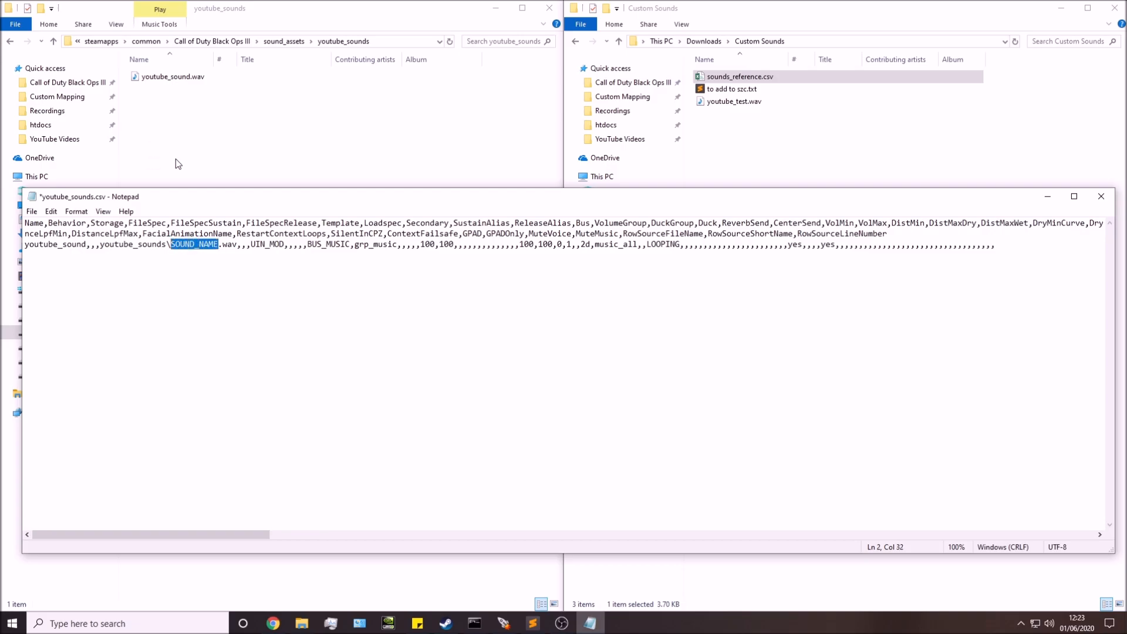
key(ctrl+v)
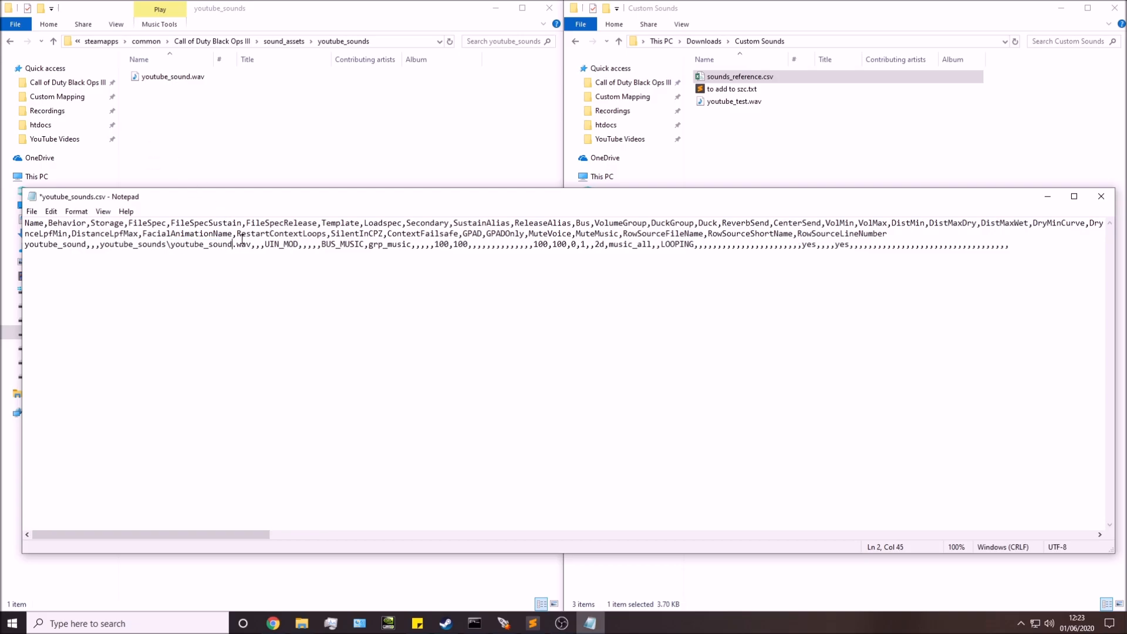
Compare the alias name at the start of the entry with the folder and file name in its path.
drag(87, 244, 24, 246)
click(77, 244)
drag(102, 249, 251, 244)
click(171, 244)
click(223, 250)
click(177, 246)
drag(177, 245, 196, 244)
drag(39, 244, 63, 244)
drag(180, 244, 203, 244)
click(202, 245)
click(78, 250)
drag(83, 245, 38, 246)
Examine the entry's 2d and LOOPING fields and locate sounds_reference.csv in the Custom Sounds folder as the source of the other templates.
click(317, 233)
drag(661, 245, 694, 246)
click(763, 80)
drag(601, 245, 594, 245)
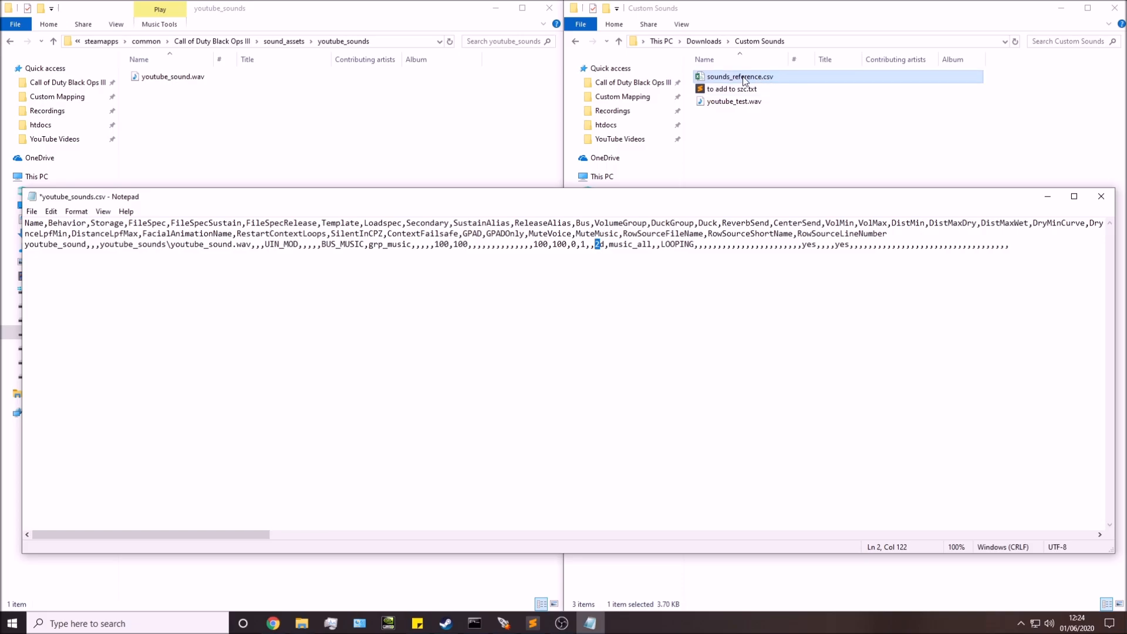
click(680, 243)
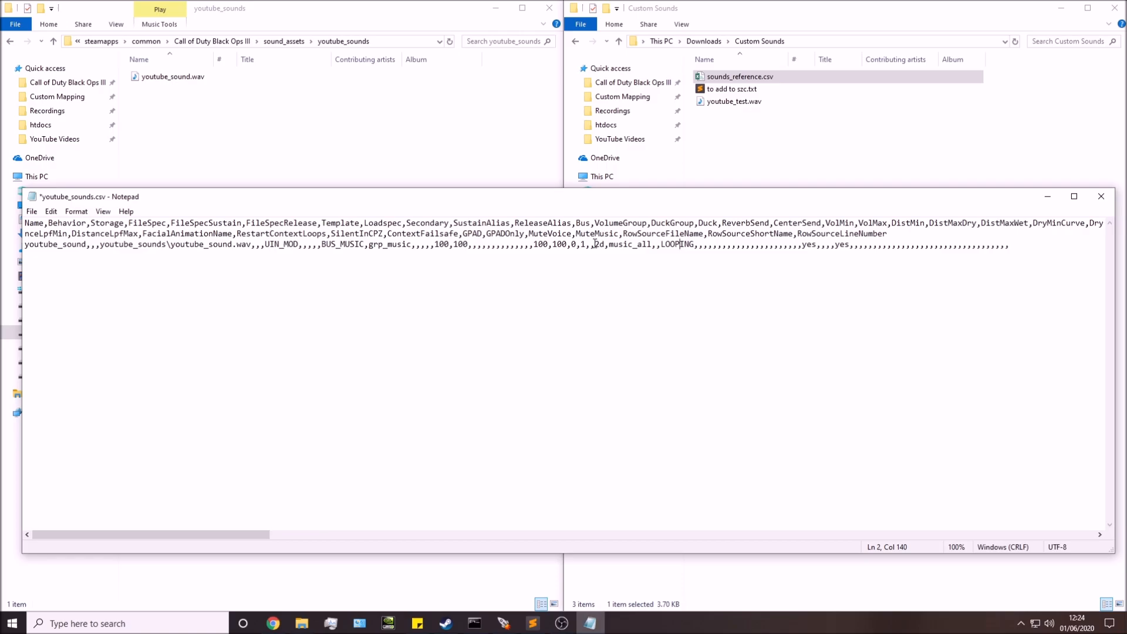
click(789, 81)
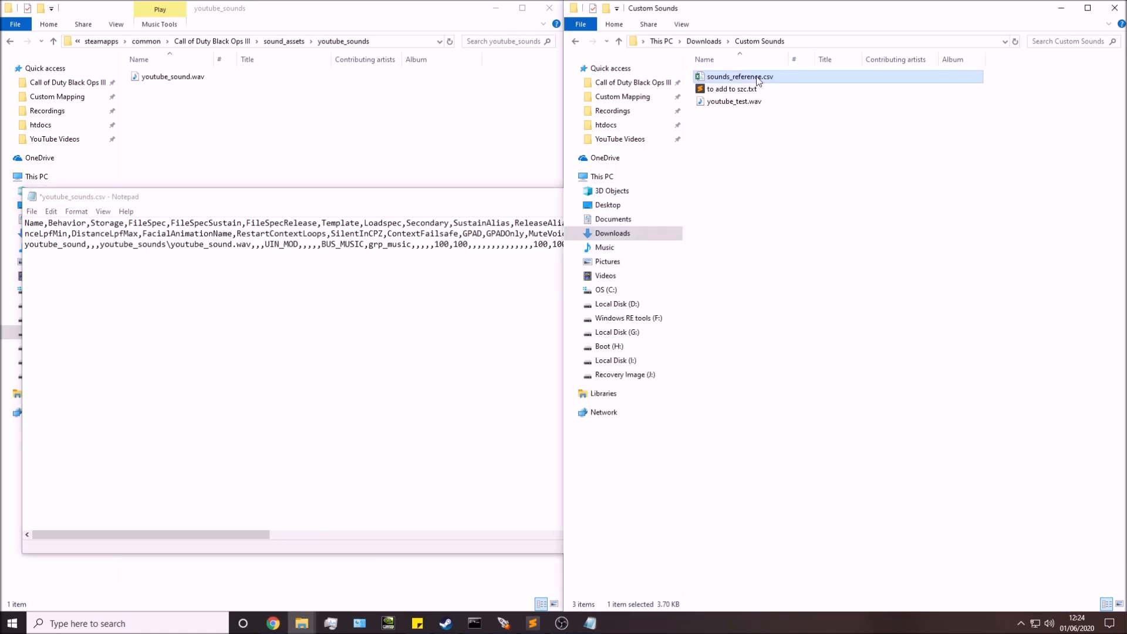
click(512, 205)
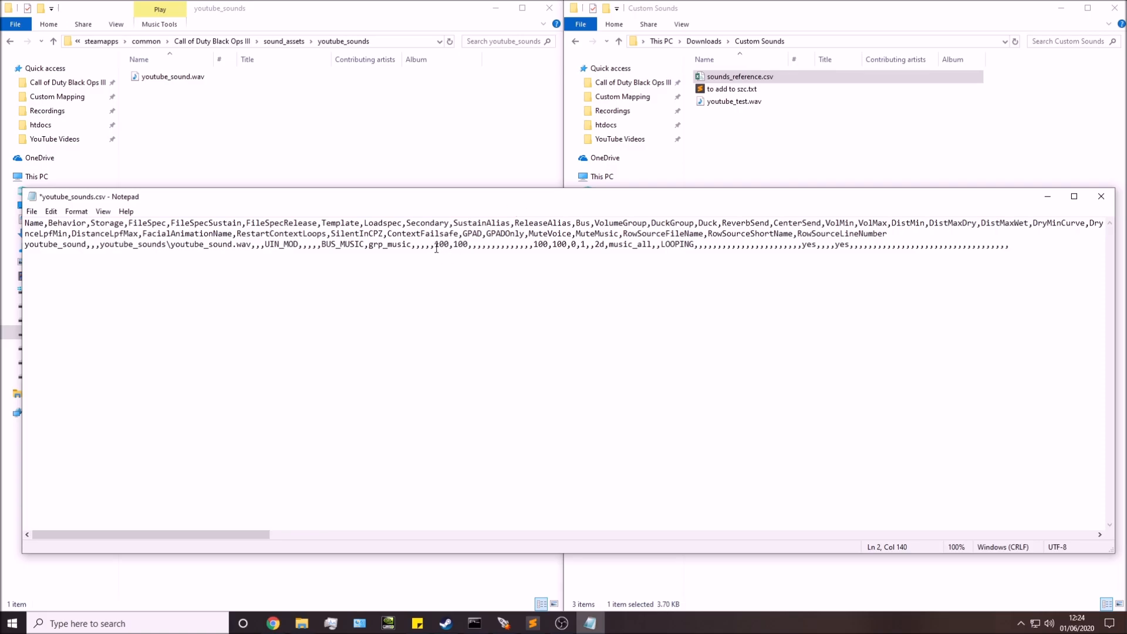
Examine the entry's two adjacent volume values against the VolMin and VolMax columns in the header.
drag(435, 244, 468, 245)
click(471, 247)
double_click(839, 223)
double_click(872, 223)
key(Left)
drag(435, 245, 468, 244)
click(468, 244)
click(1024, 253)
Save youtube_sounds.csv, close its Notepad window and return to the sound_assets\youtube_sounds folder.
click(31, 212)
click(50, 264)
click(48, 245)
drag(49, 246, 26, 246)
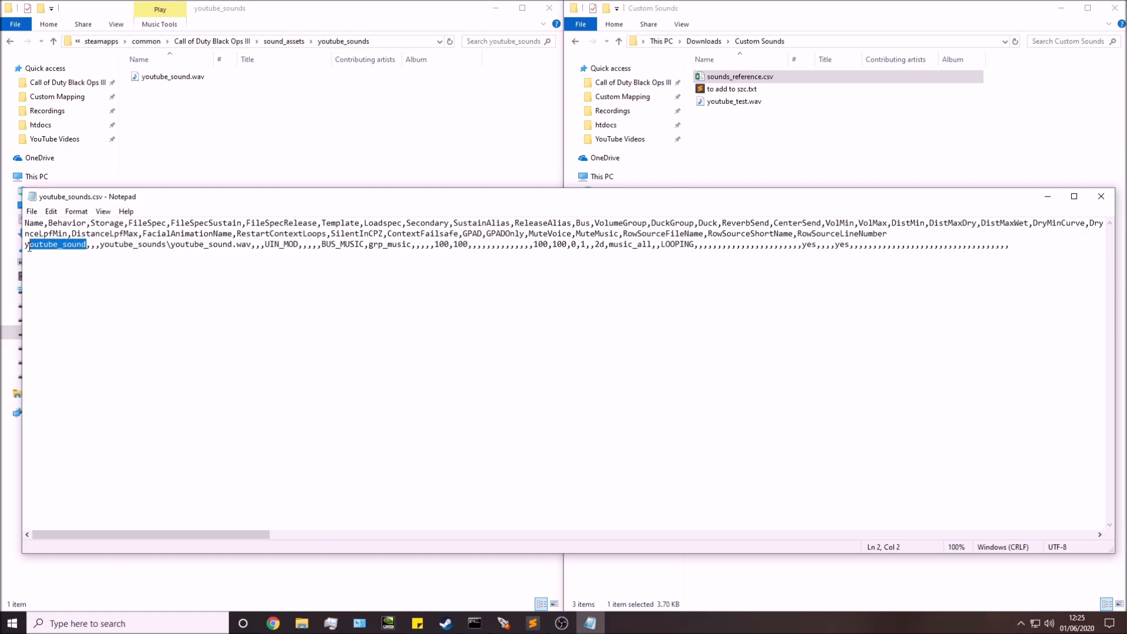
click(76, 246)
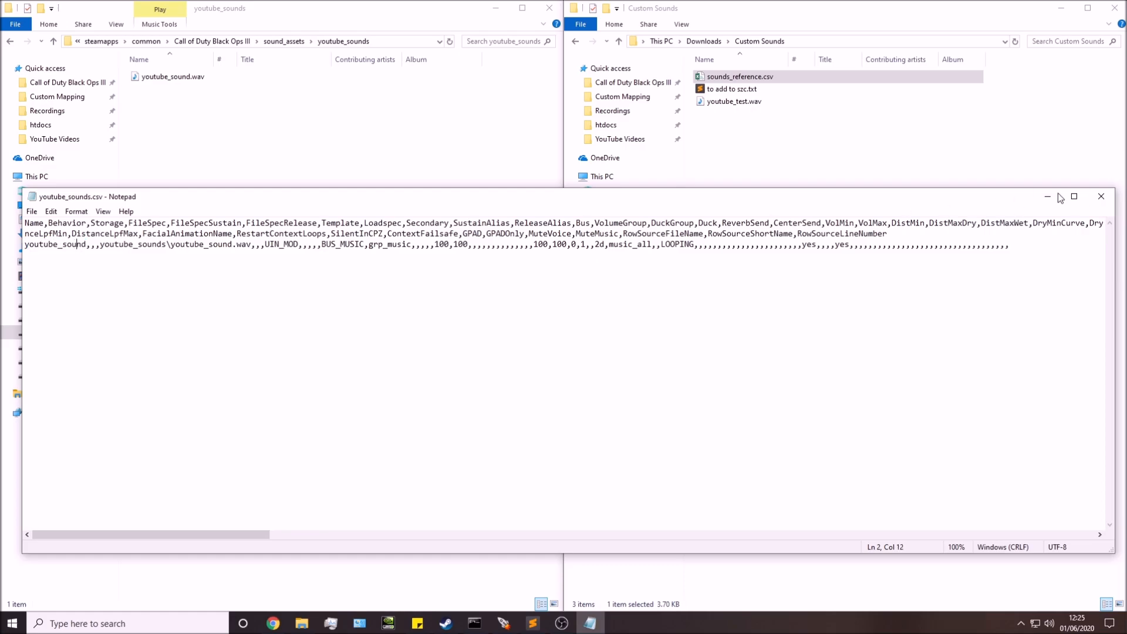
click(1101, 196)
click(765, 167)
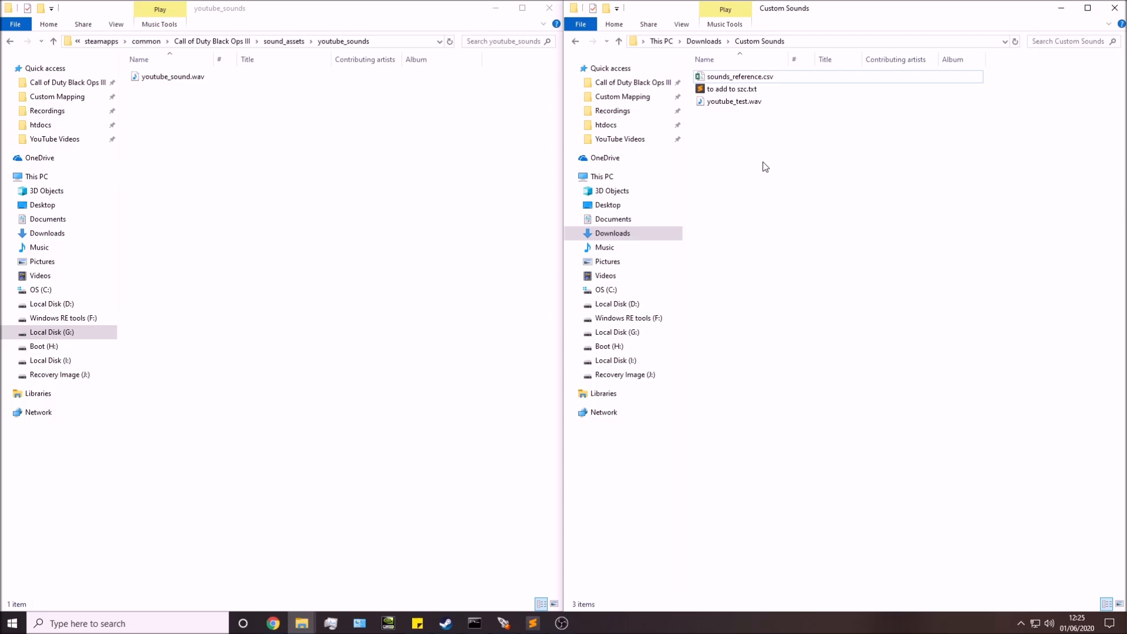
click(256, 161)
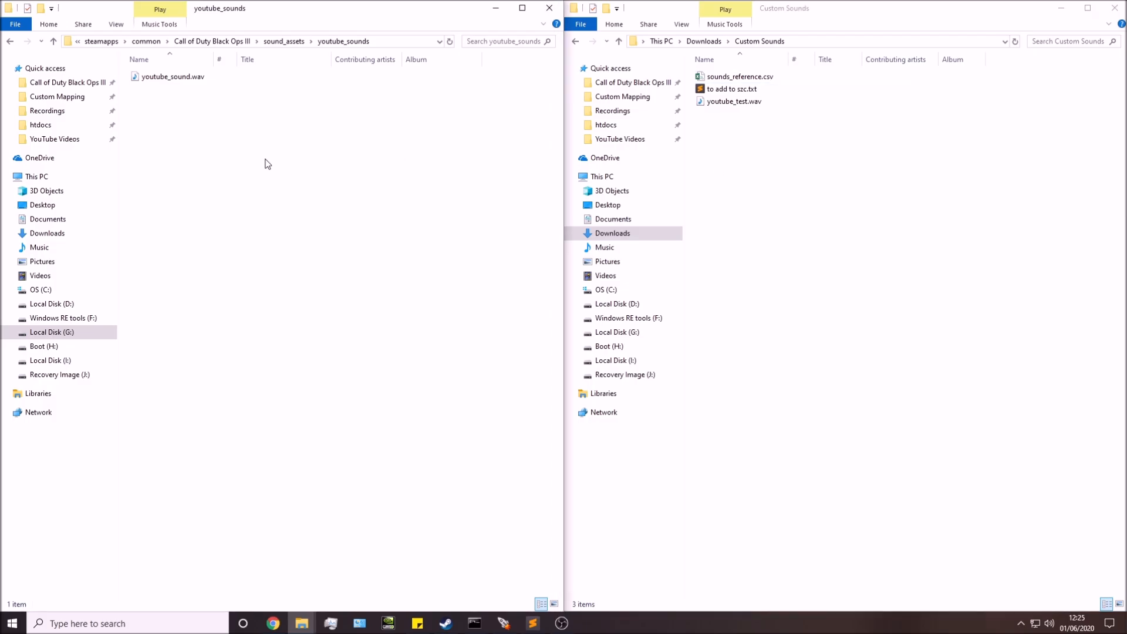
Open zm_test_day.szc from usermaps\zm_test_day\sound\zoneconfig in the Call of Duty Black Ops III folder and narrow its editor window.
click(232, 41)
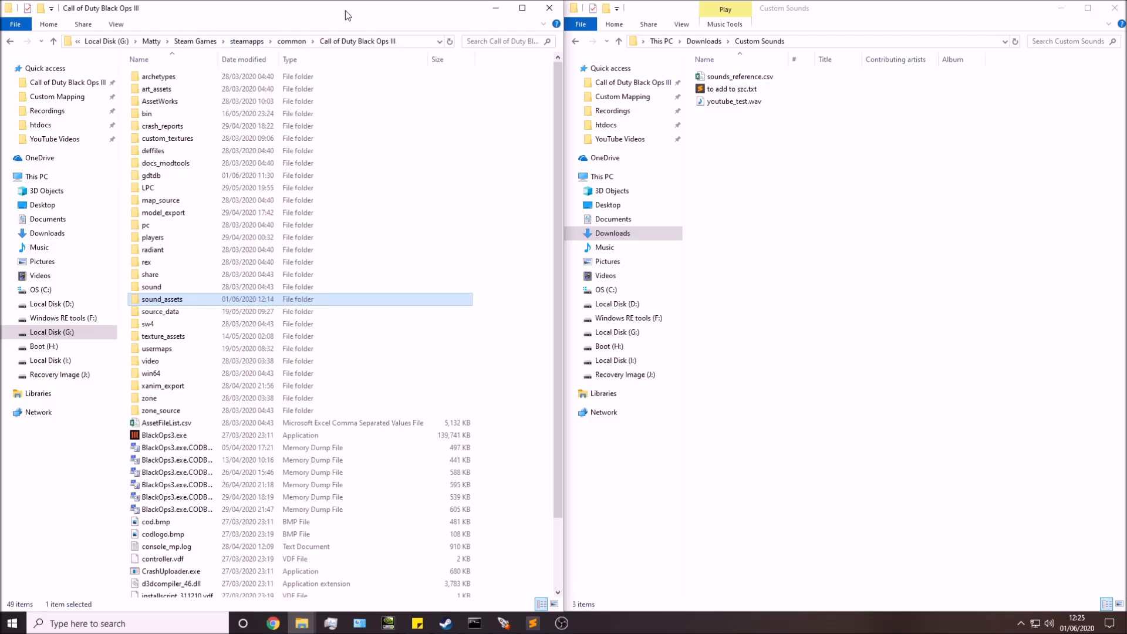
double_click(184, 352)
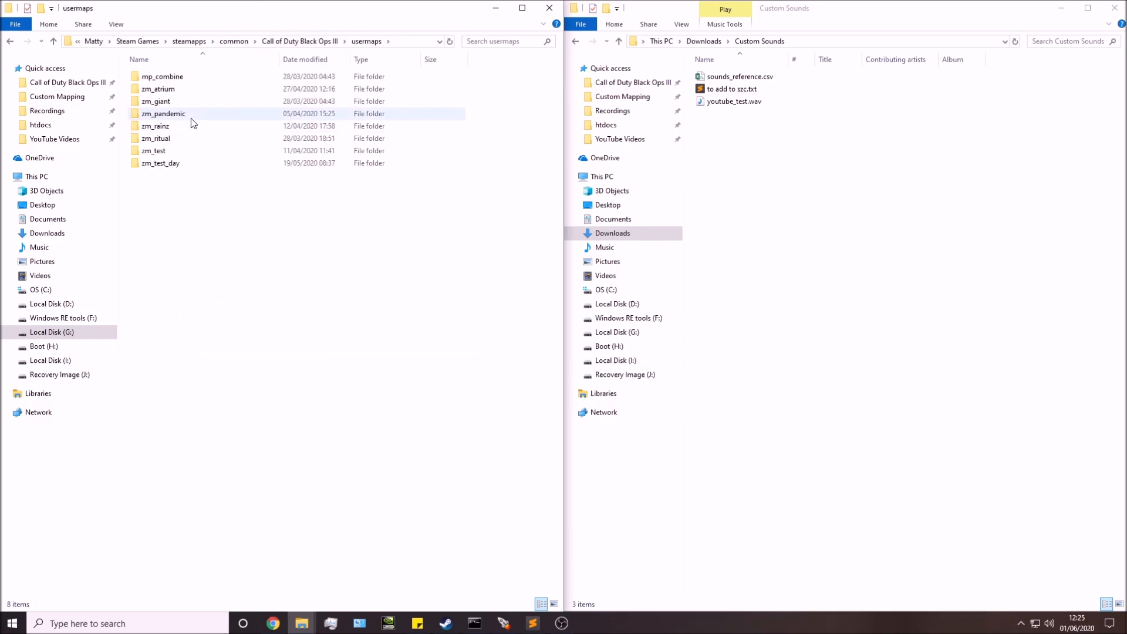
click(185, 168)
double_click(192, 164)
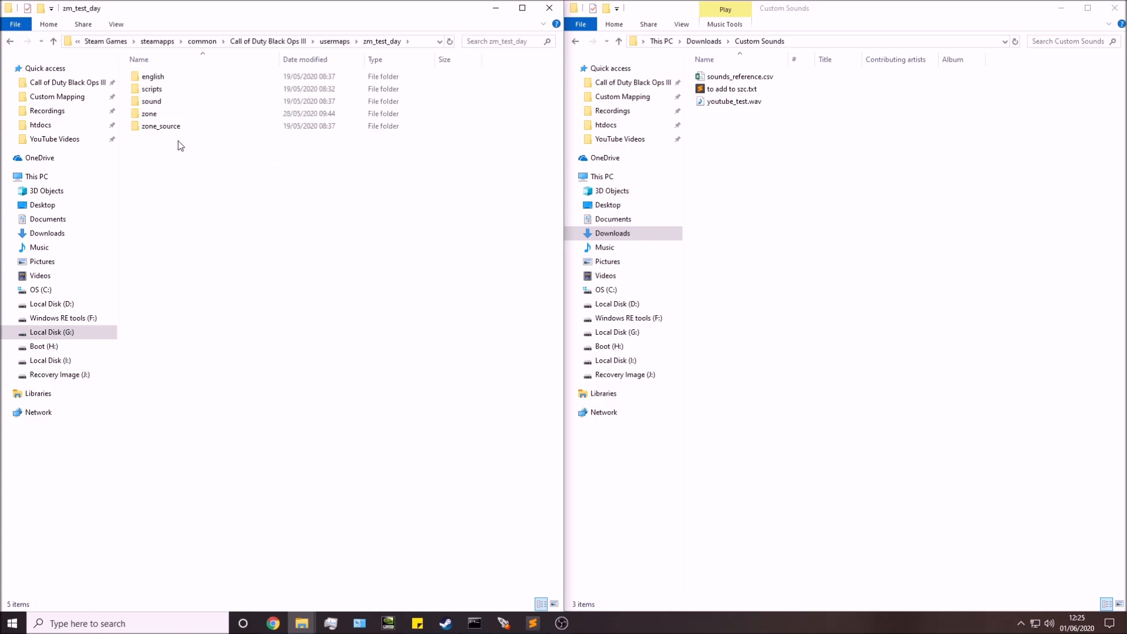
click(159, 106)
double_click(159, 106)
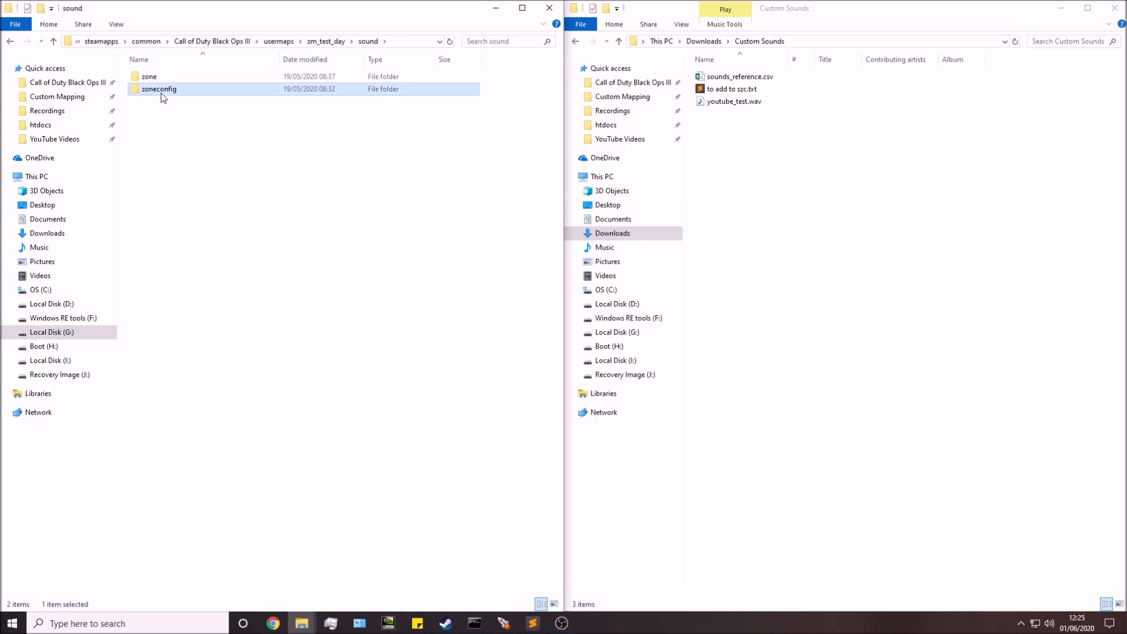
double_click(160, 92)
drag(180, 78, 177, 82)
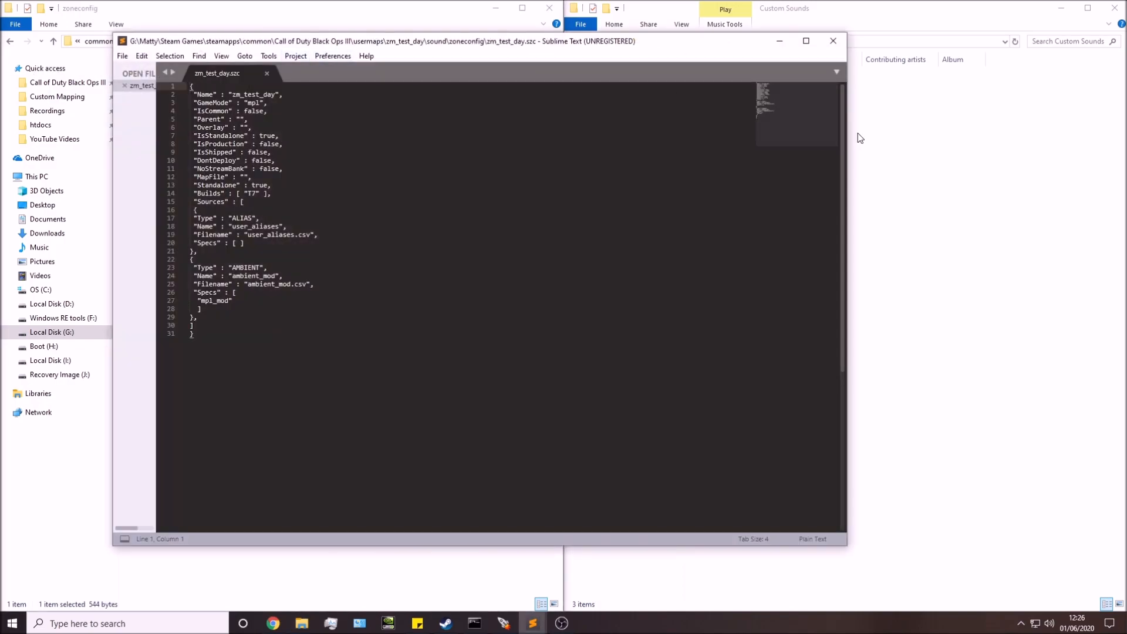
drag(853, 186, 453, 186)
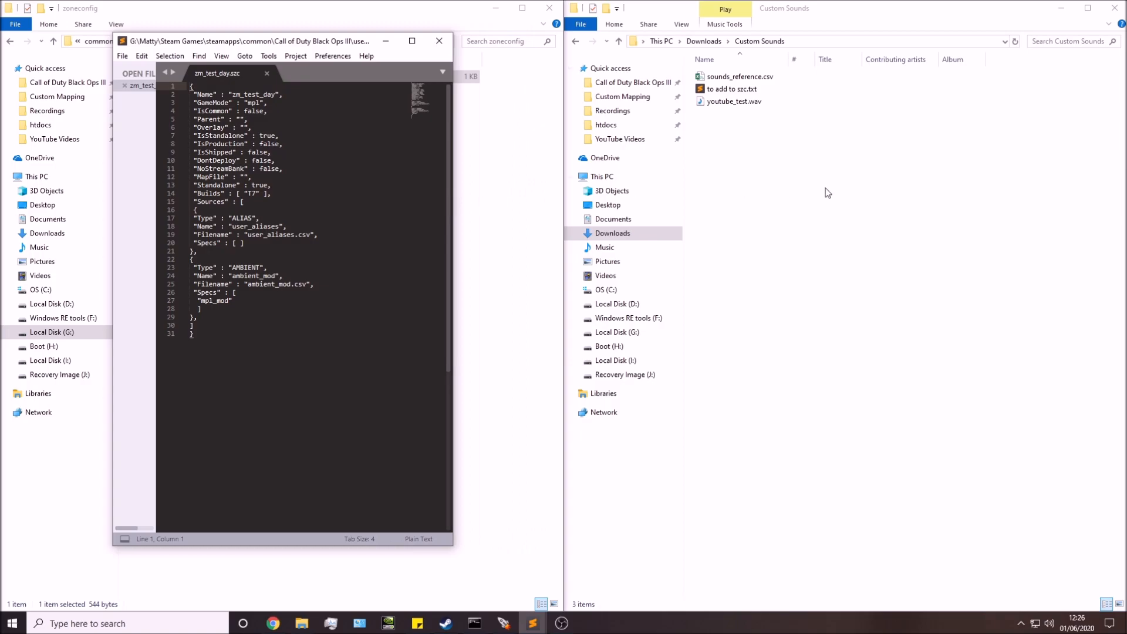
Copy the whole ALIAS template block from to add to szc.txt in the Custom Sounds folder, and close that file.
click(848, 156)
double_click(758, 88)
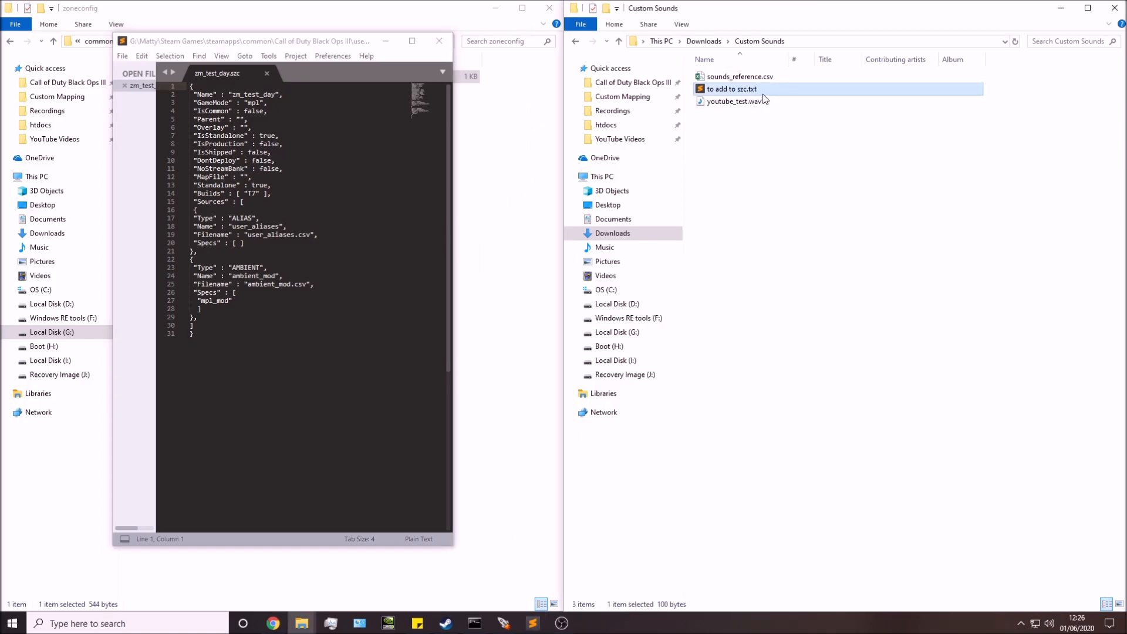
drag(311, 76, 810, 55)
click(800, 145)
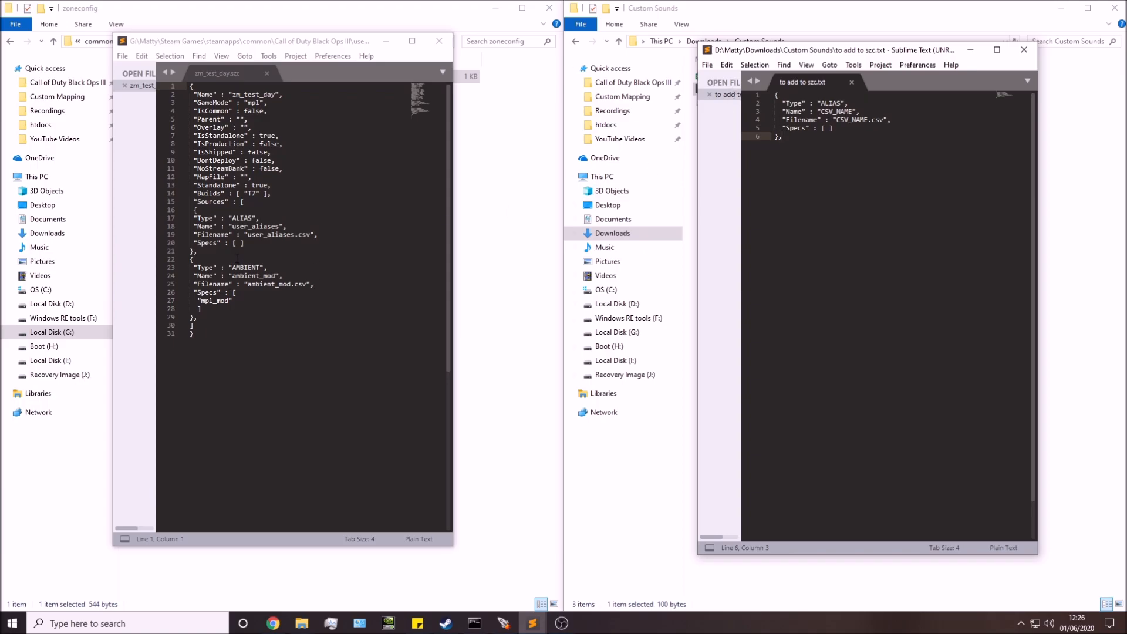
click(805, 129)
drag(794, 143, 767, 96)
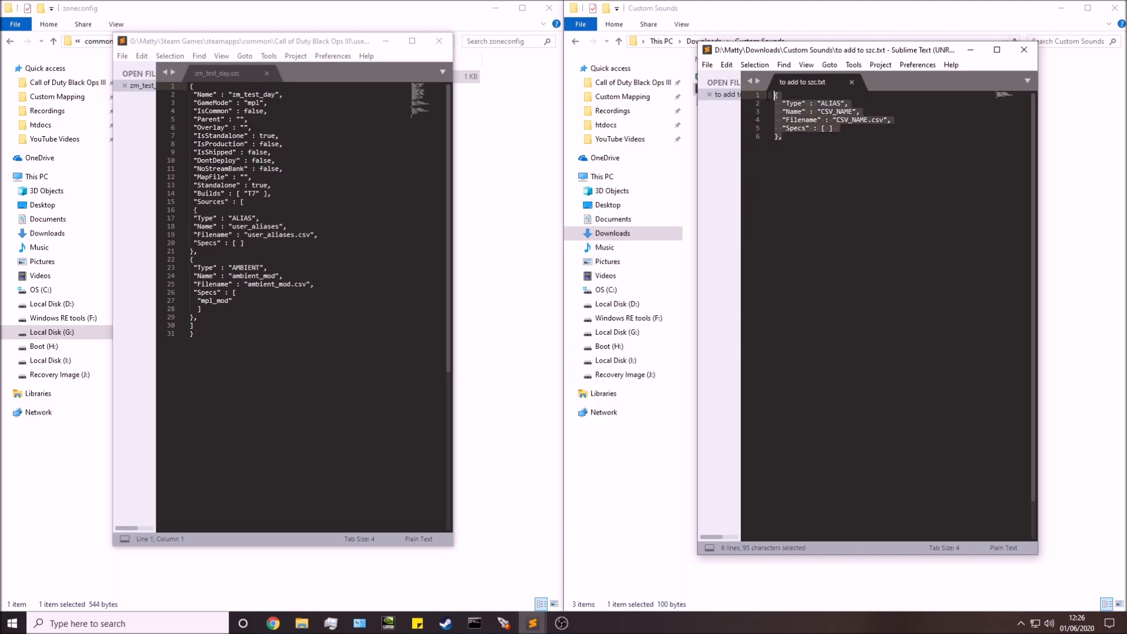
key(ctrl+c)
click(852, 82)
click(1024, 49)
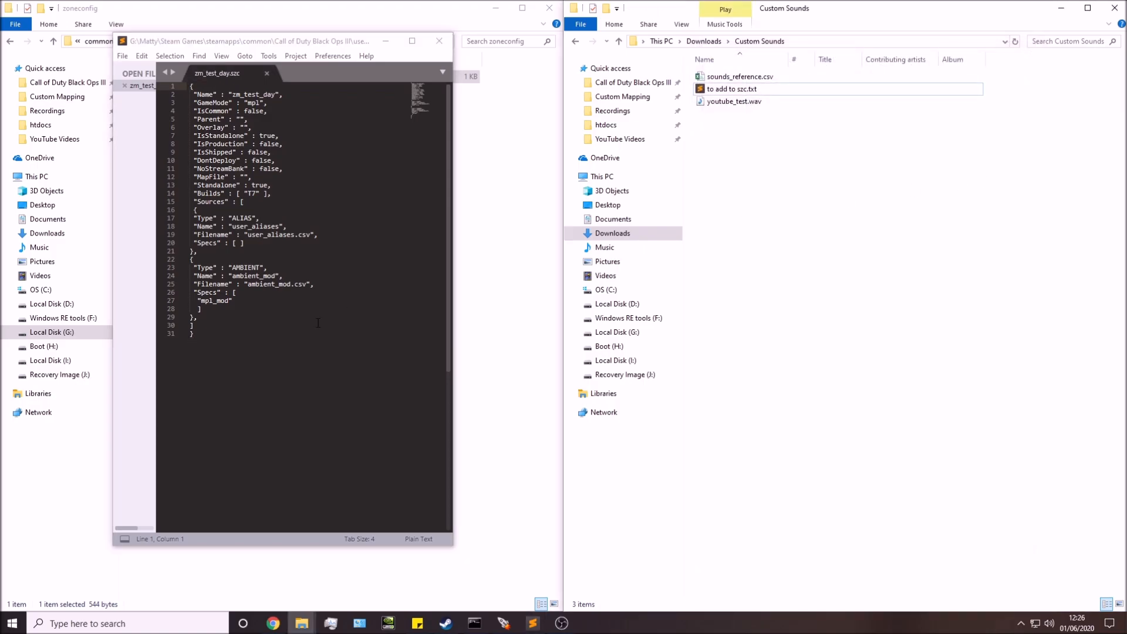
Paste the ALIAS template block on a new line after the AMBIENT block's closing brace in zm_test_day.szc.
click(222, 318)
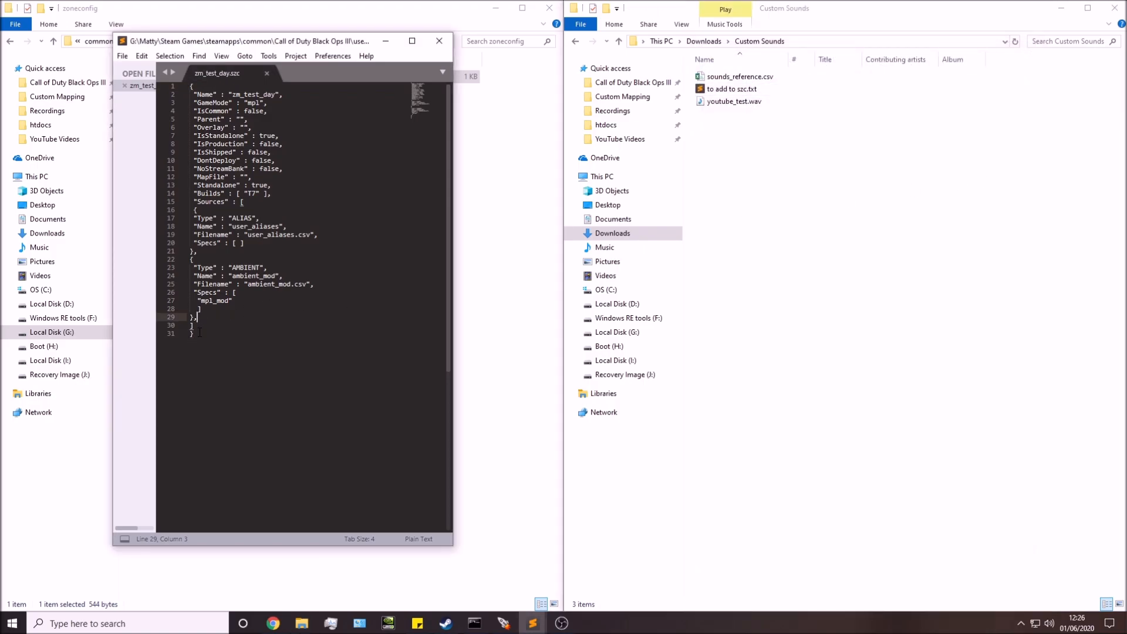
click(199, 331)
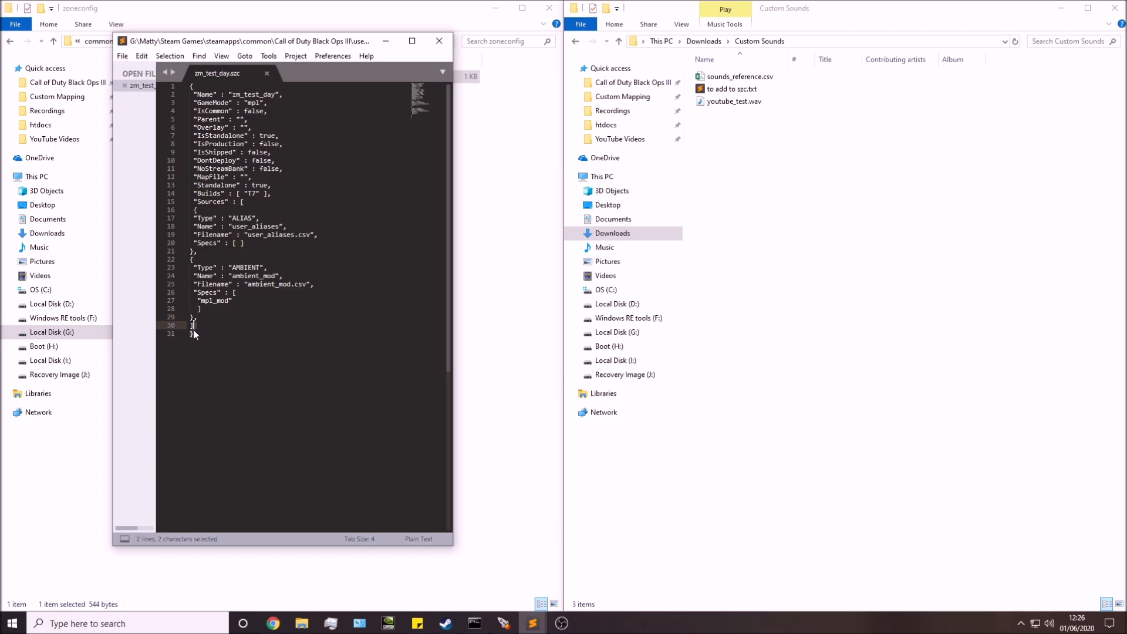
drag(189, 318, 197, 318)
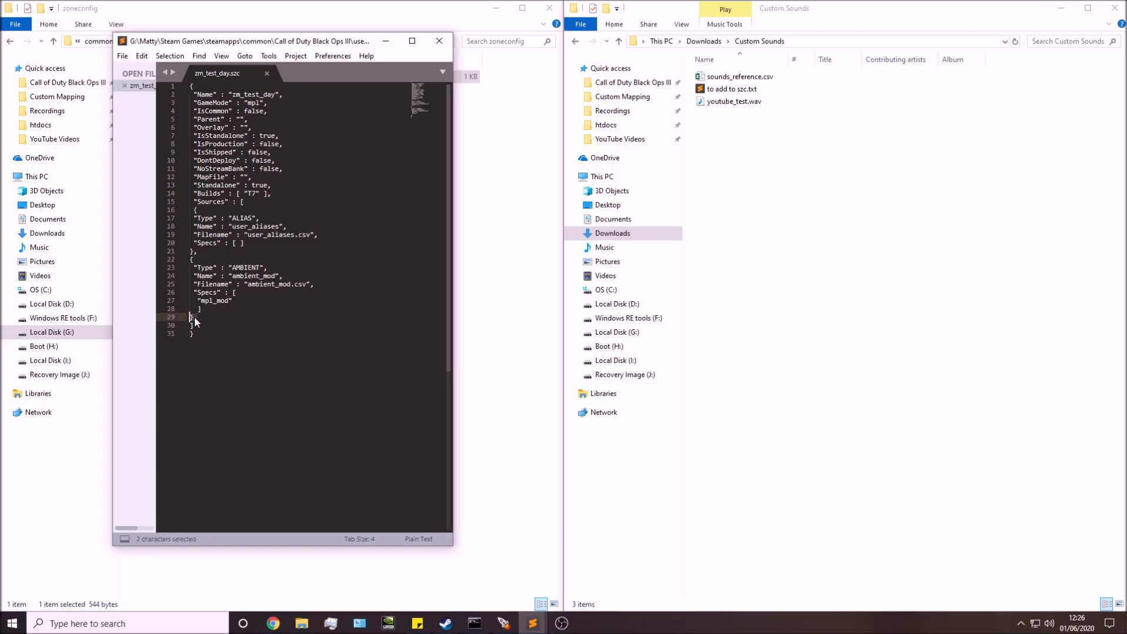
click(197, 318)
key(Return)
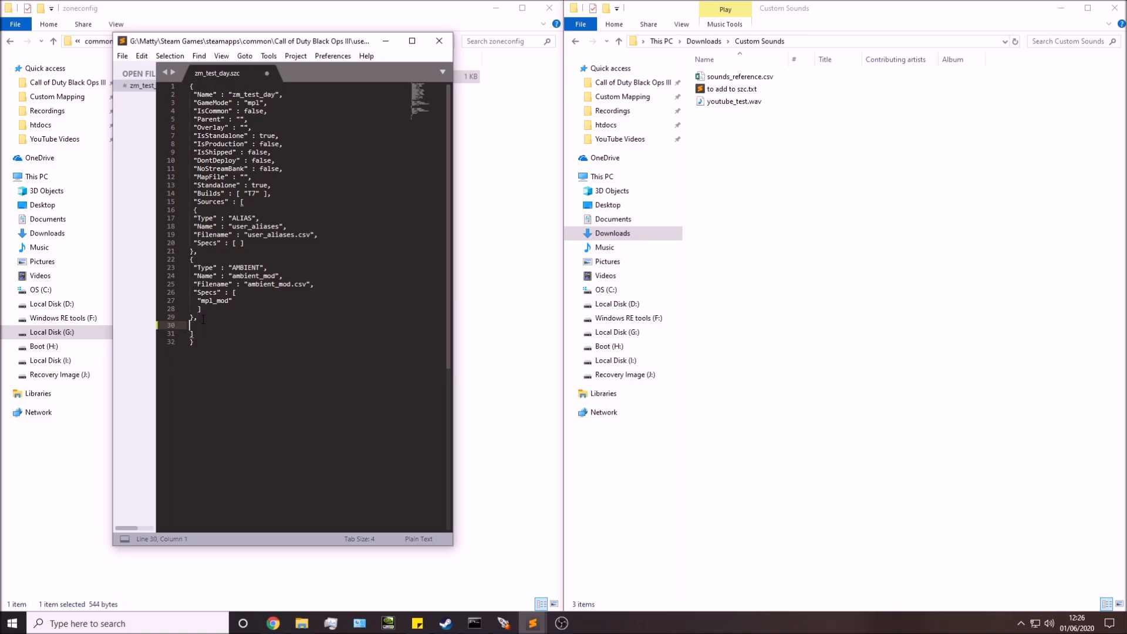
key(ctrl+v)
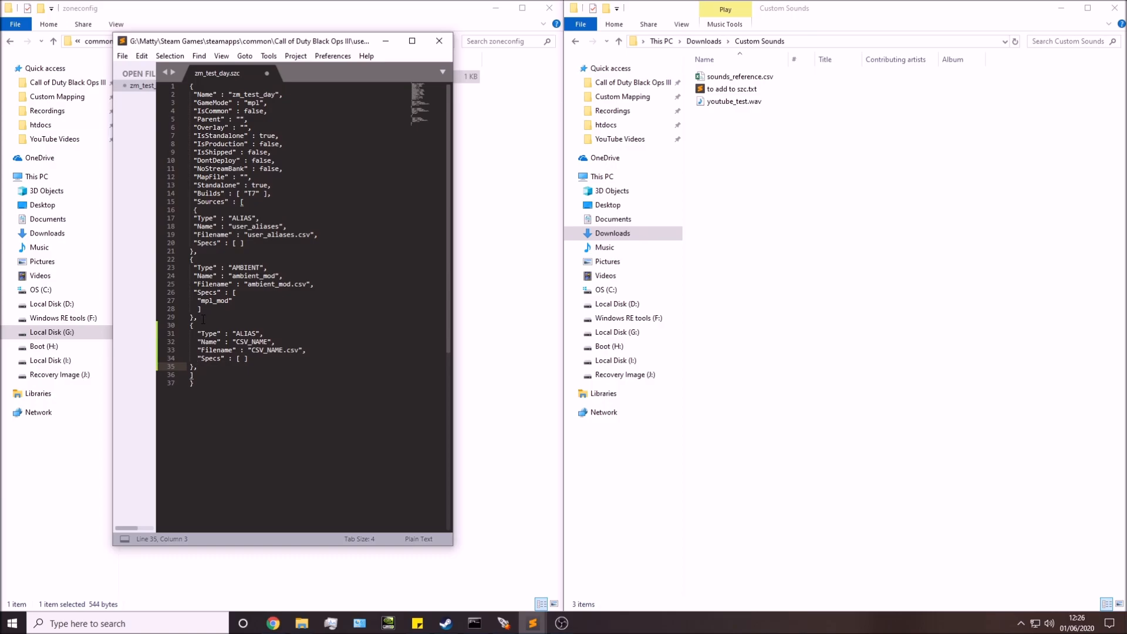
Paste a second copy of the ALIAS block below the first one and delete it again.
key(Return)
key(ctrl+v)
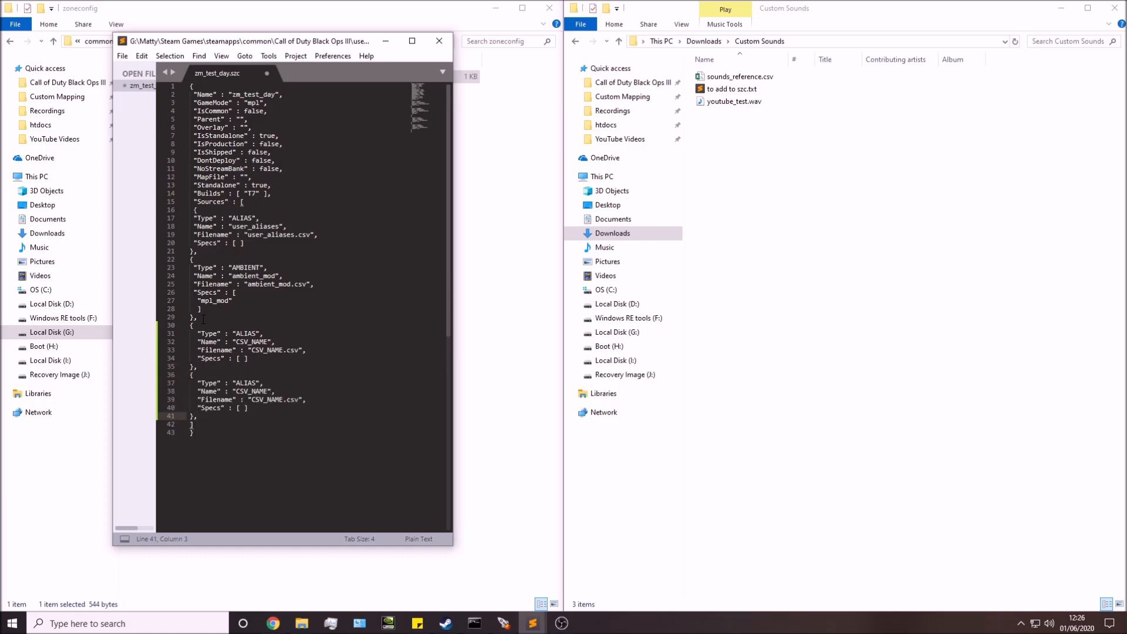
drag(203, 415, 190, 380)
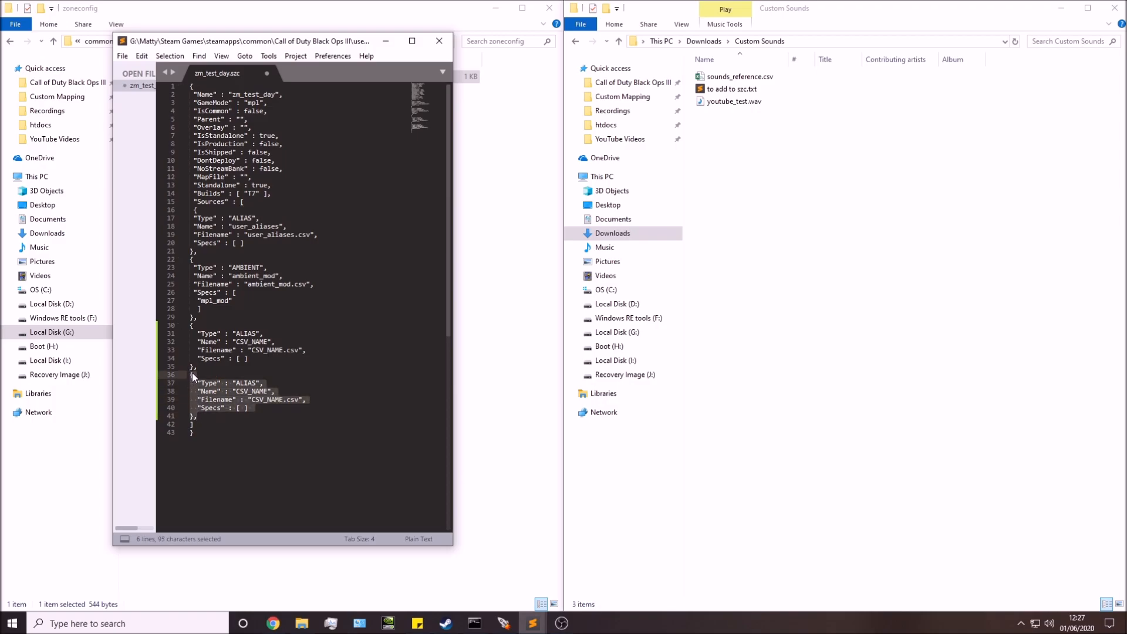
key(BackSpace)
key(BackSpace)
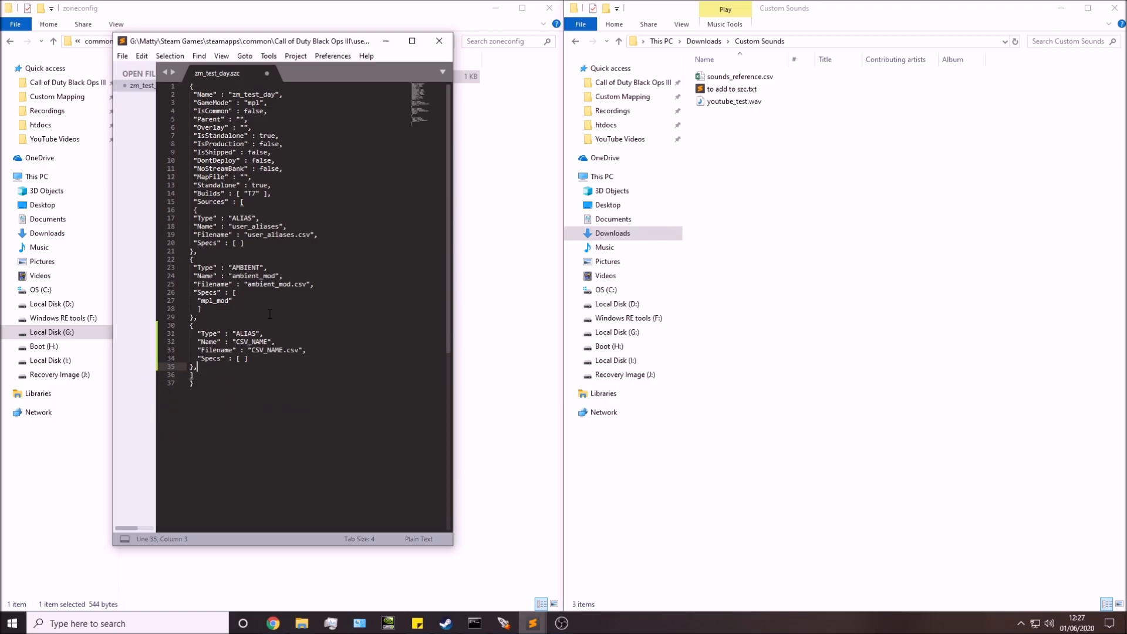
Move the editor window aside and open the share\raw\sound\aliases folder of Call of Duty Black Ops III.
drag(269, 341, 236, 341)
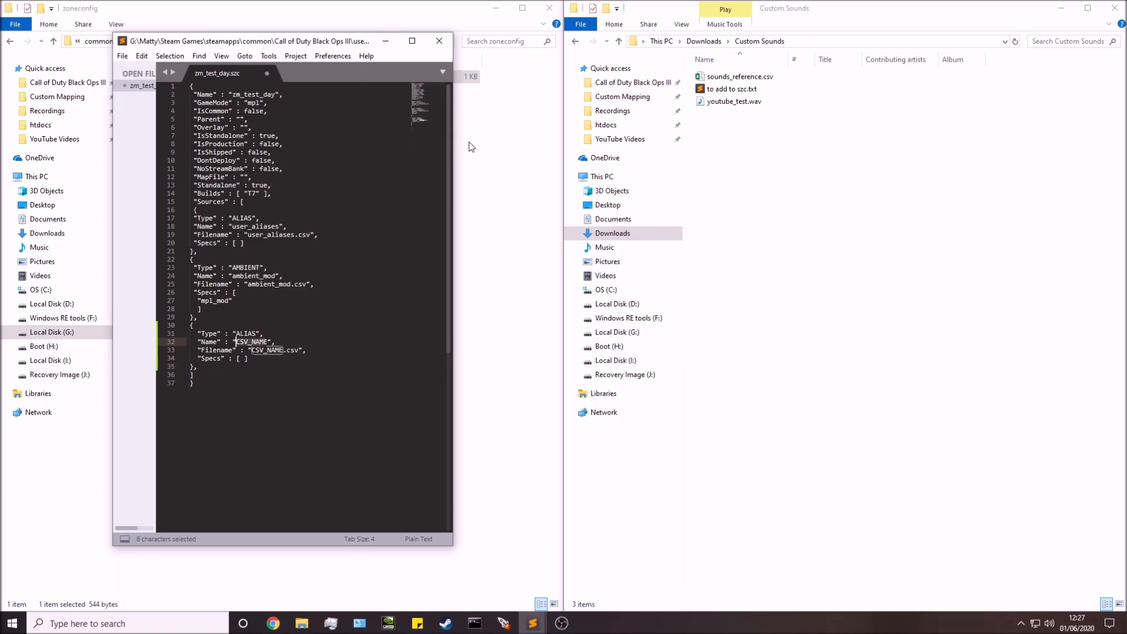
drag(362, 44, 869, 59)
click(296, 131)
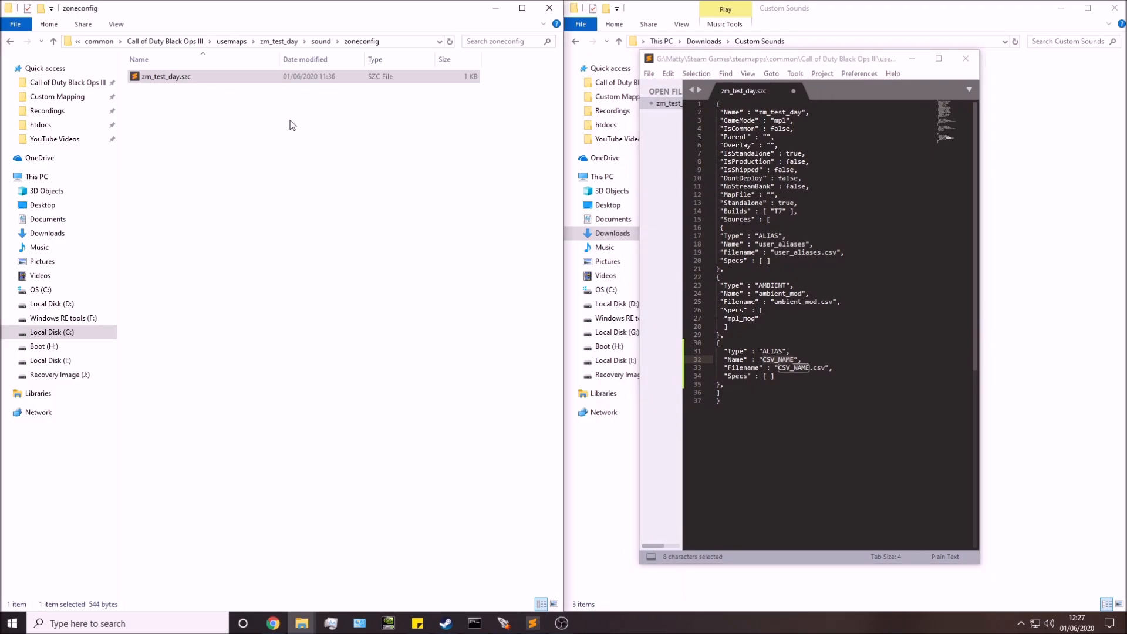
click(233, 41)
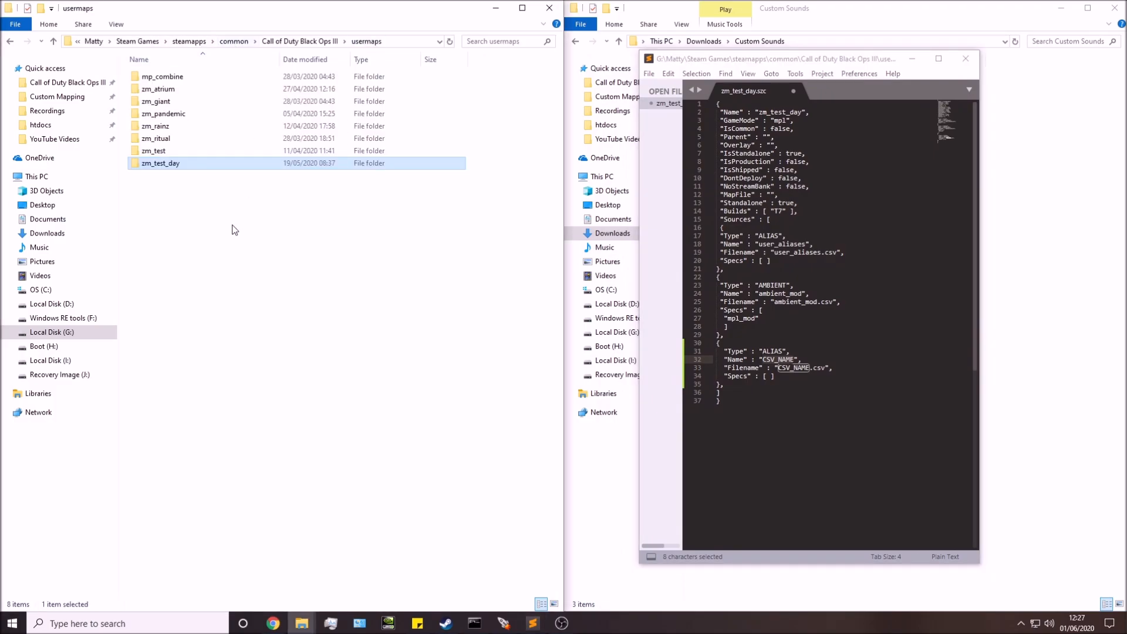
click(300, 42)
click(168, 278)
double_click(169, 280)
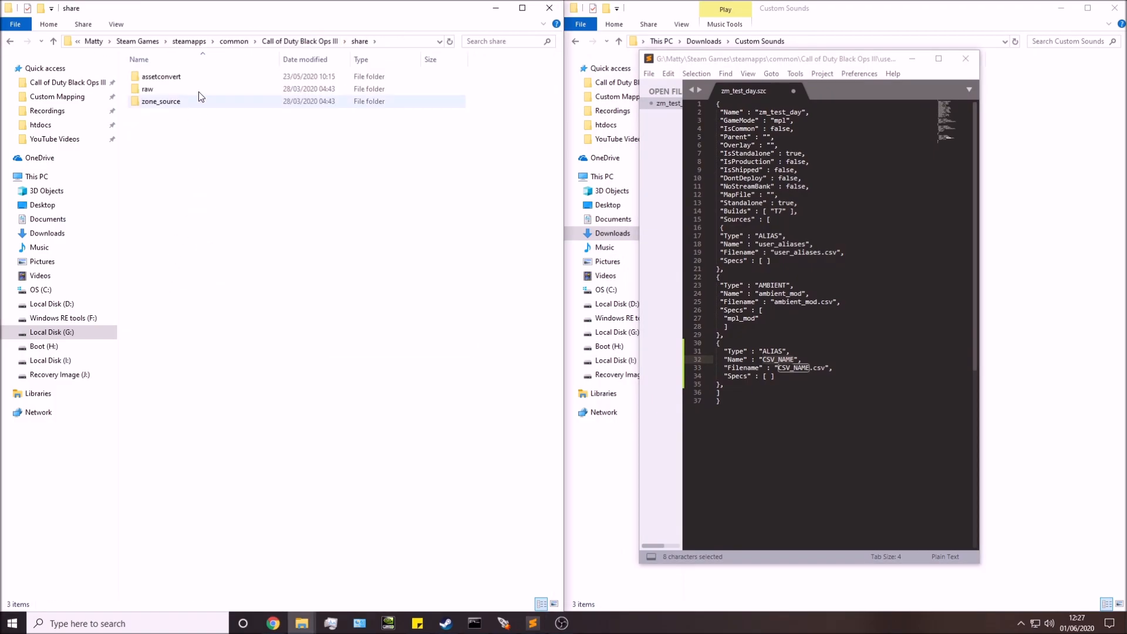
double_click(192, 92)
double_click(154, 274)
double_click(166, 77)
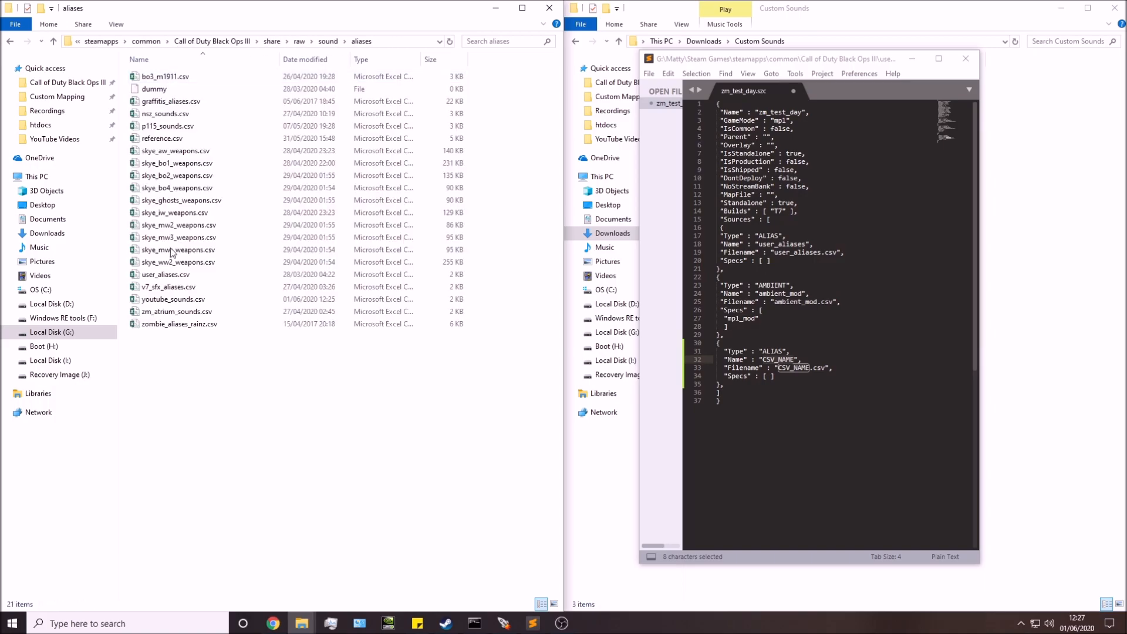
Copy the base name of youtube_sounds.csv and replace CSV_NAME with youtube_sounds in the new block's Name and Filename values.
click(178, 300)
click(179, 300)
key(ctrl+c)
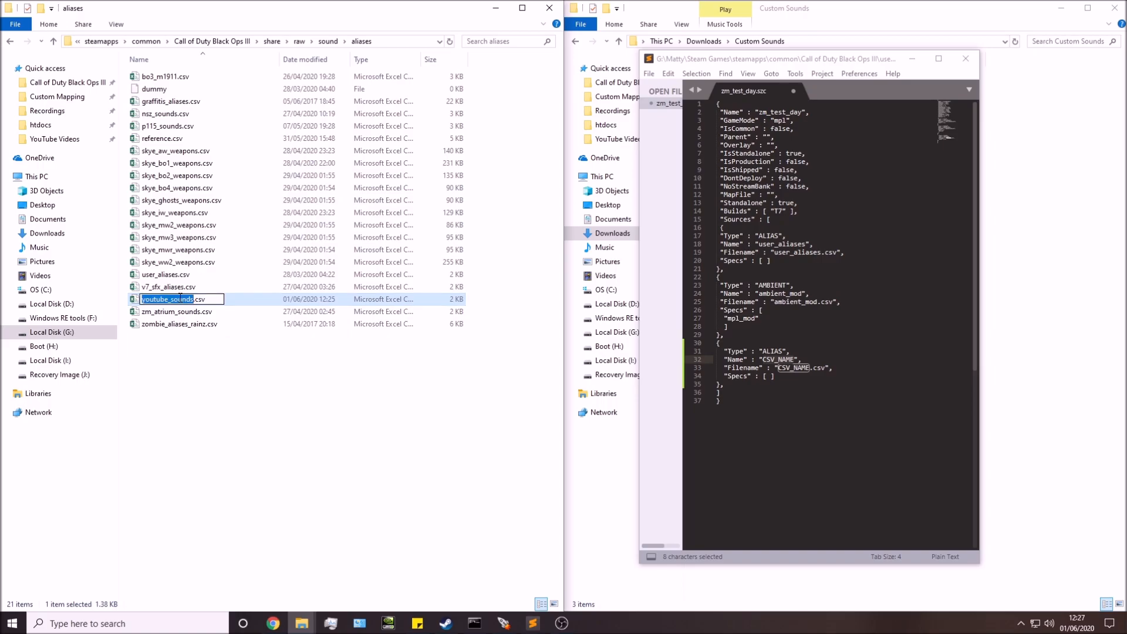
click(211, 362)
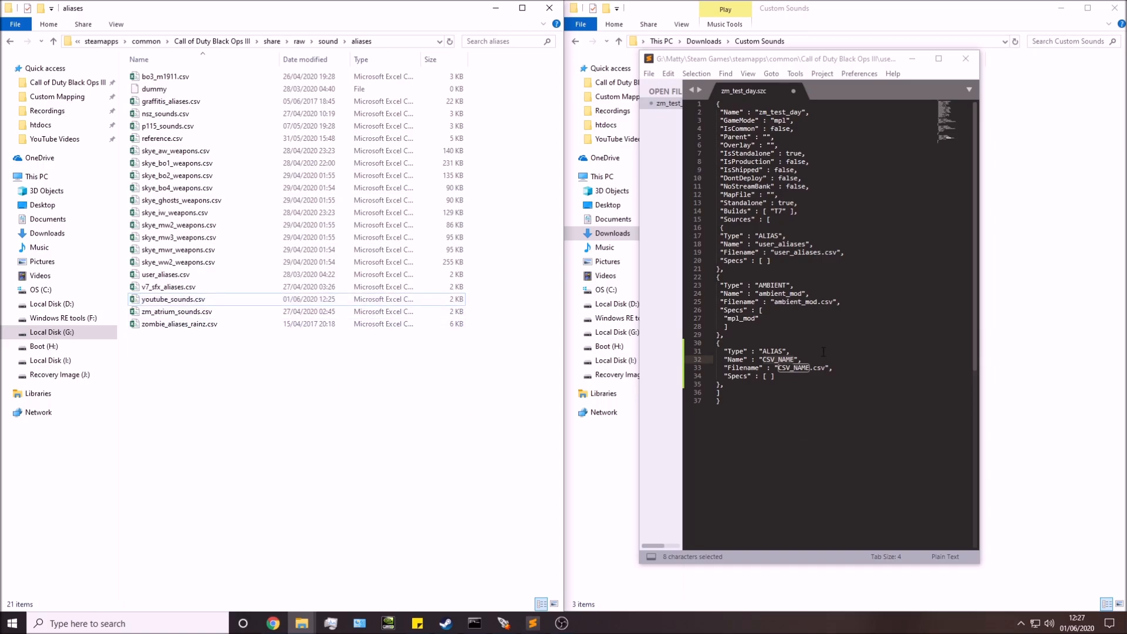
click(789, 351)
double_click(777, 359)
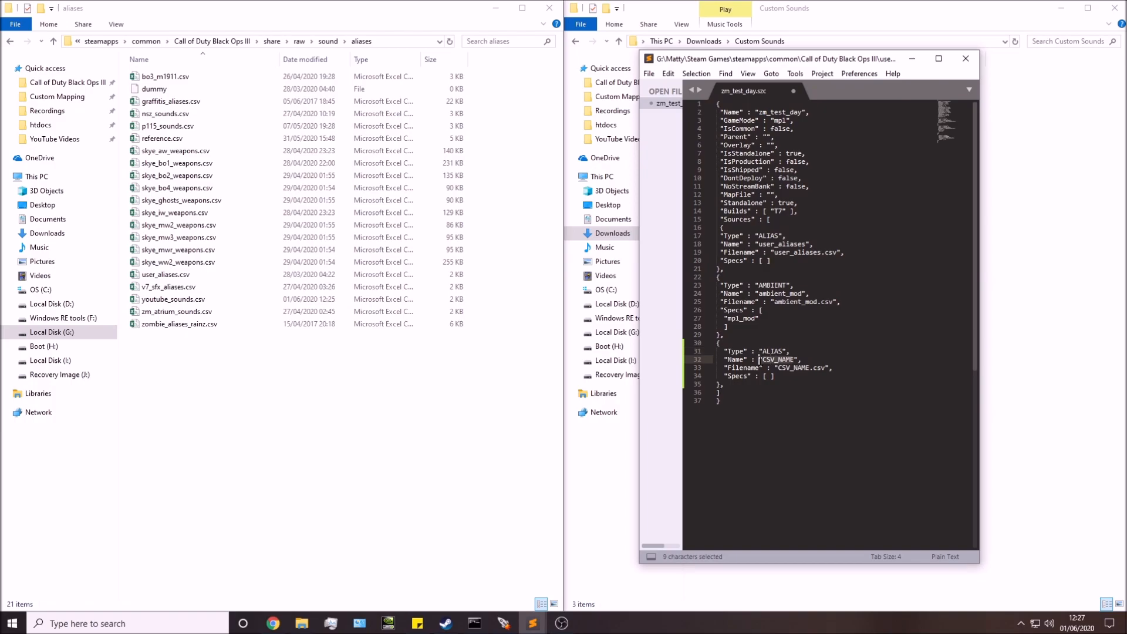
key(ctrl+v)
double_click(808, 369)
key(ctrl+v)
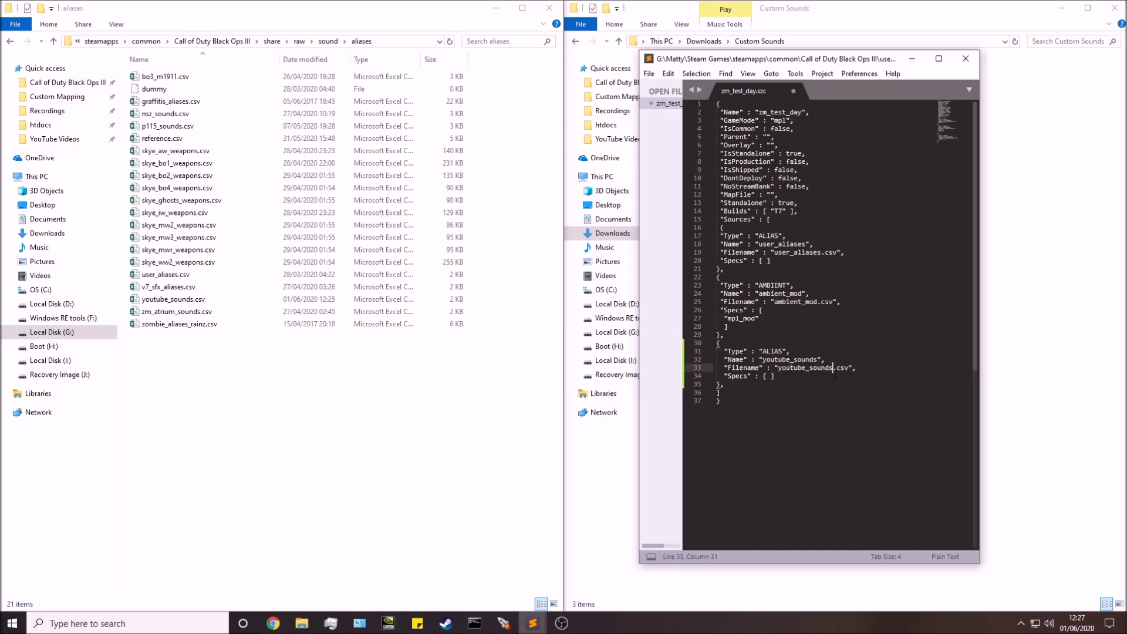
Examine the Filename's .csv extension and the new block's placement between the AMBIENT block's closing brace and the final closing brackets.
drag(850, 369, 833, 368)
click(873, 347)
drag(728, 384, 716, 343)
click(746, 335)
drag(727, 335, 716, 335)
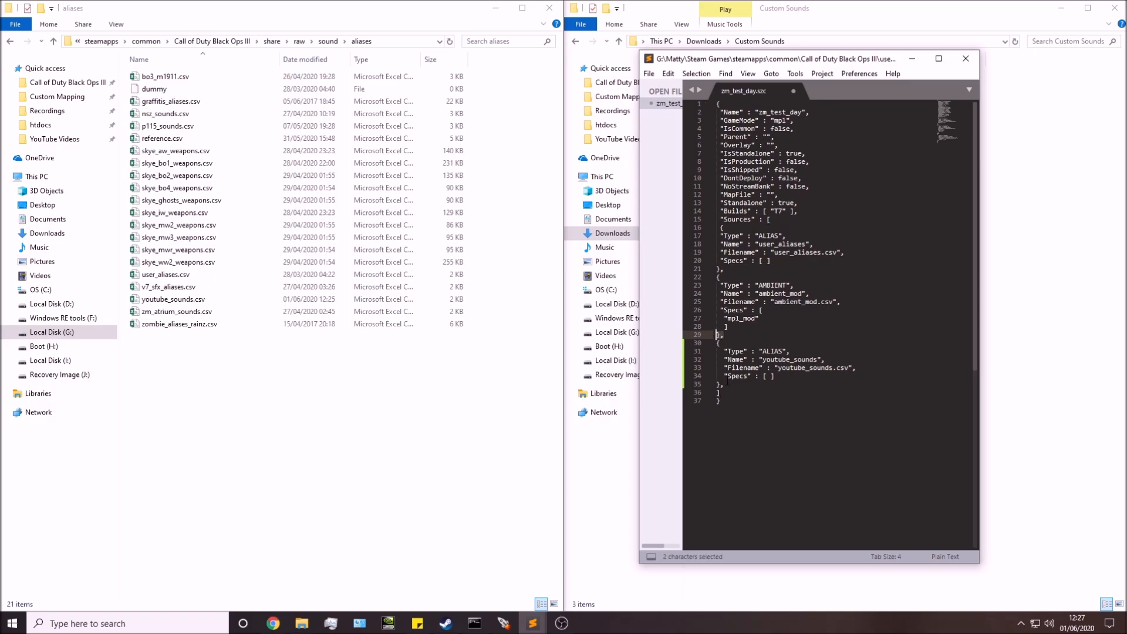
click(728, 392)
click(734, 387)
drag(724, 403, 717, 392)
click(724, 396)
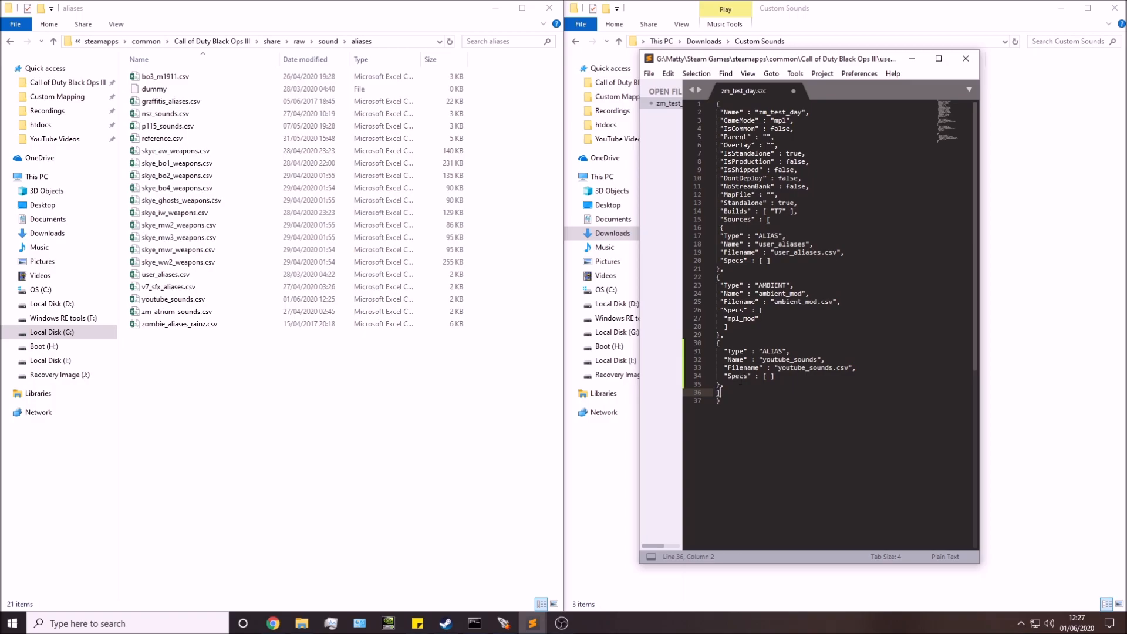
Save zm_test_day.szc.
click(649, 73)
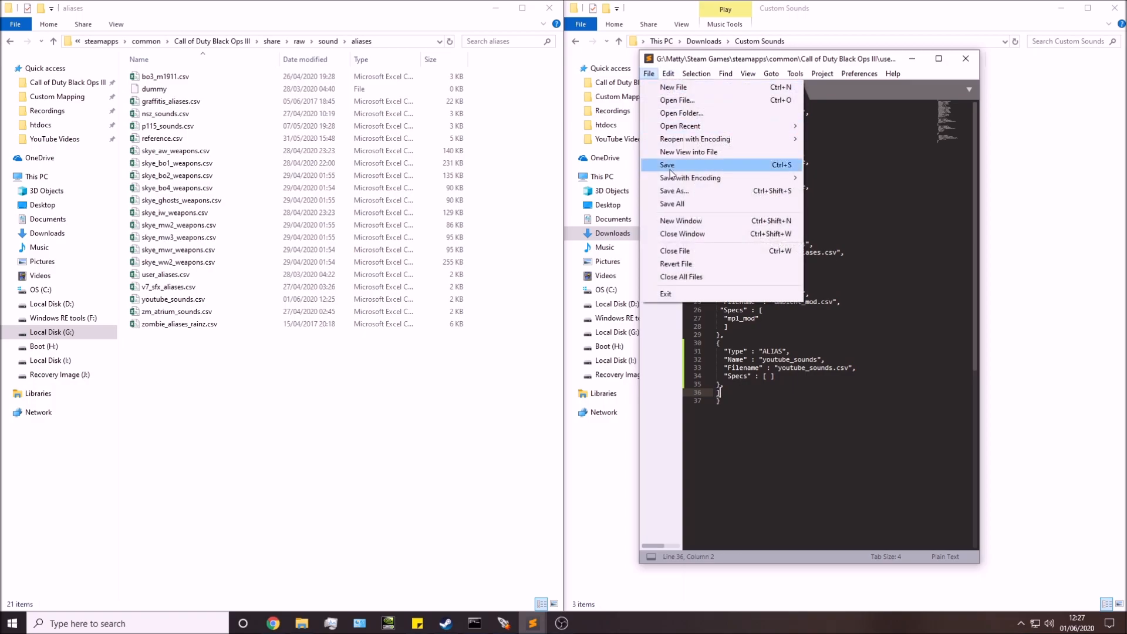
click(780, 165)
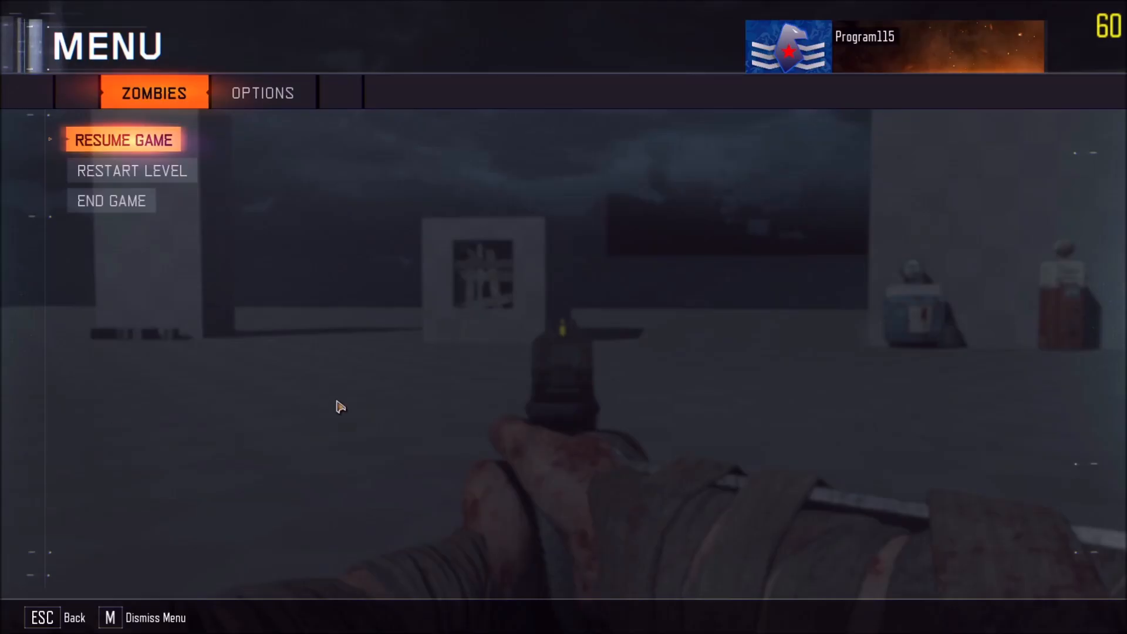
Resume the zombies test map in Black Ops III and walk around it to check the custom sound in game.
key(Escape)
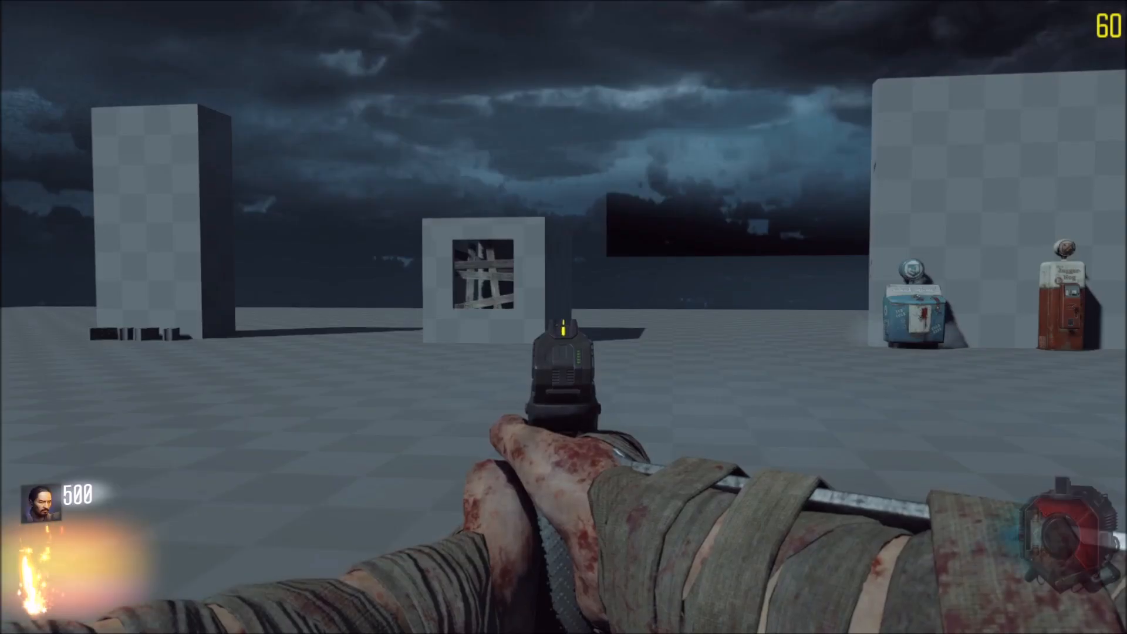
key(w)
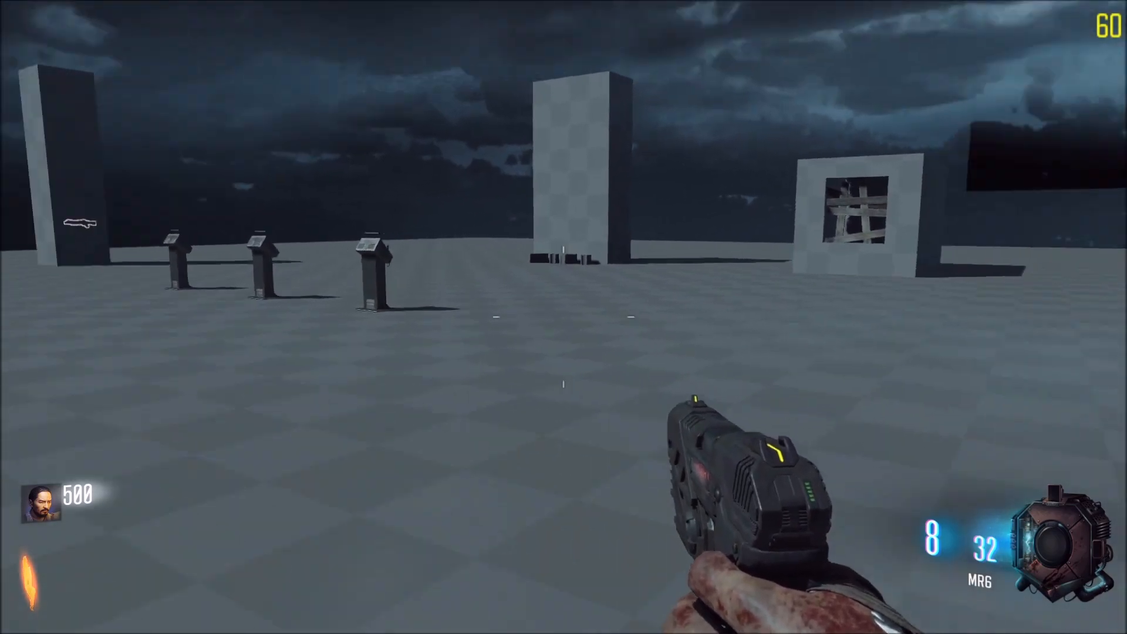
key(w)
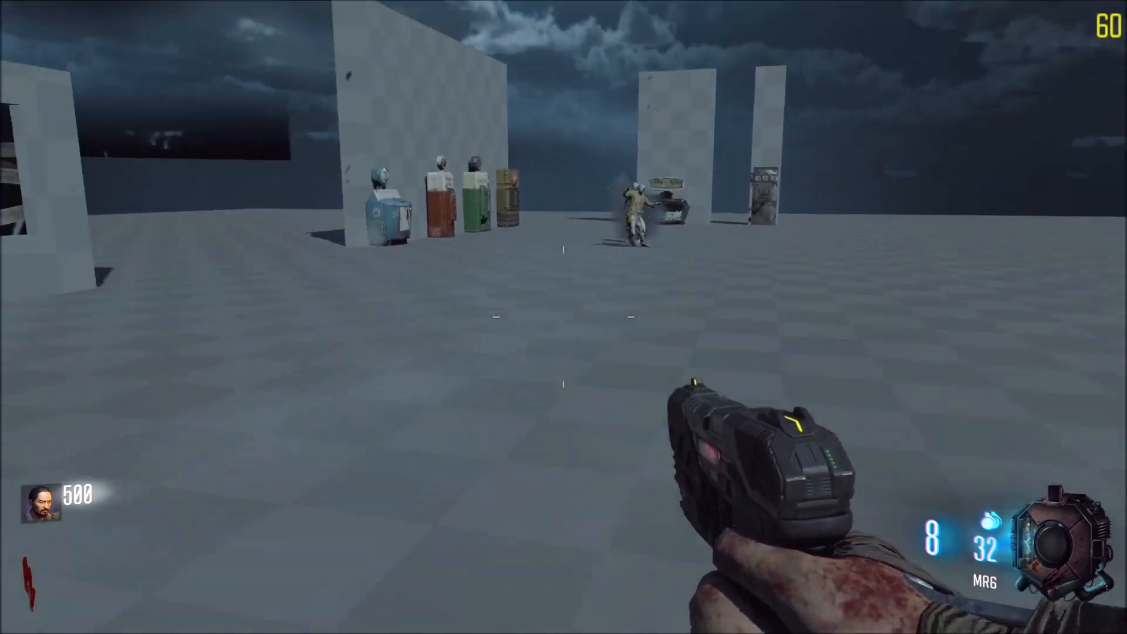
key(w)
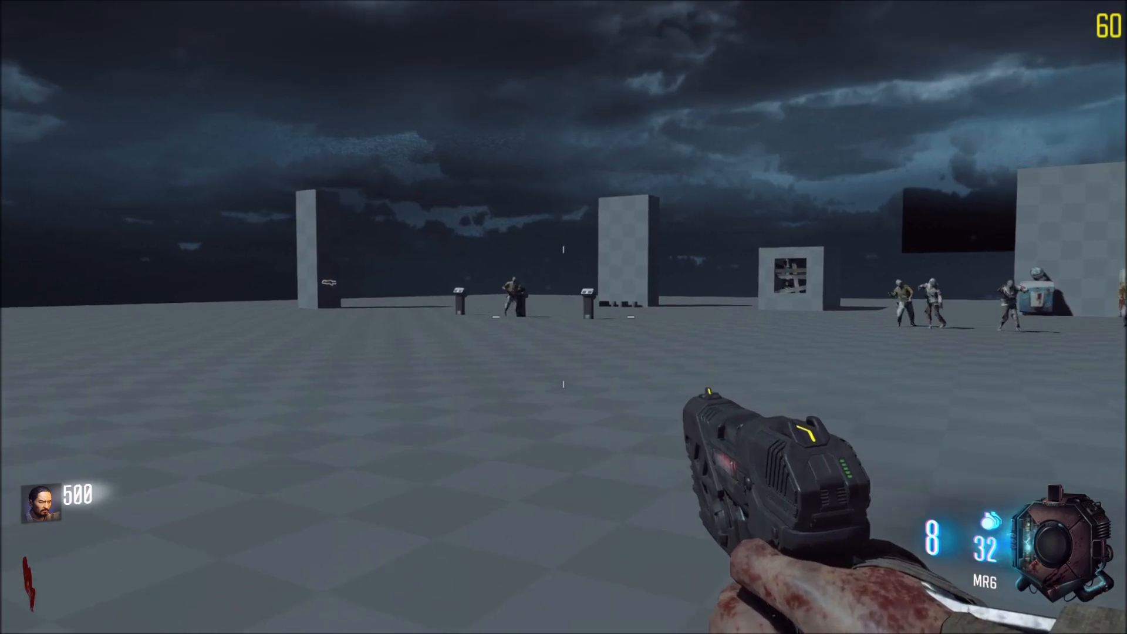
Set the game's Music Volume to 0.00 in the audio options and return to the match to check the custom sound.
key(Escape)
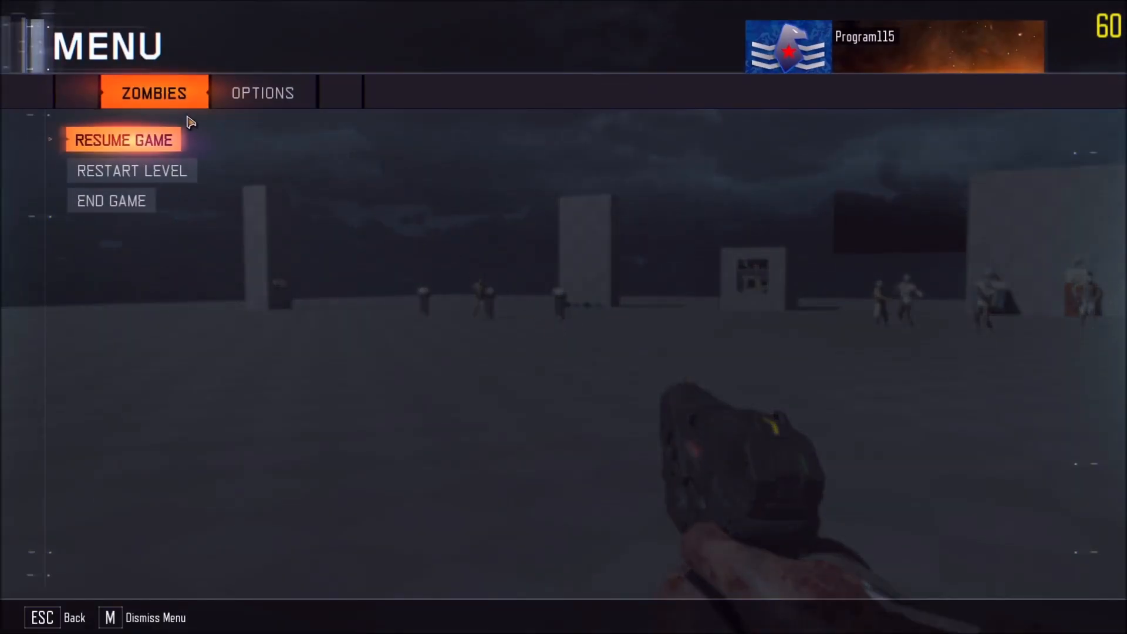
click(232, 93)
click(772, 334)
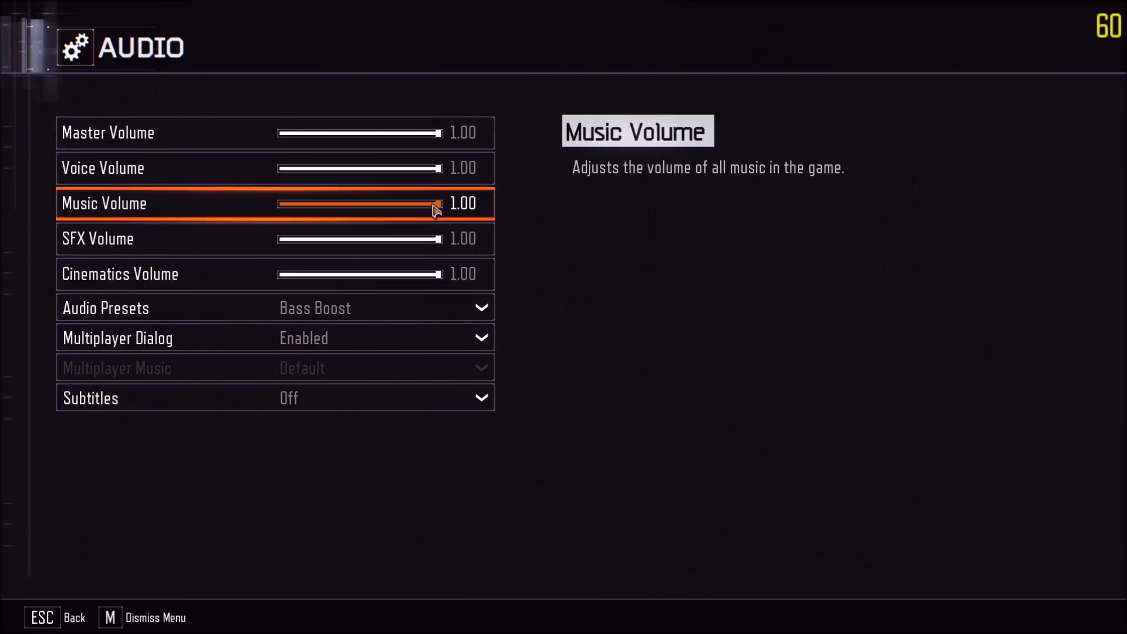
drag(435, 206, 257, 199)
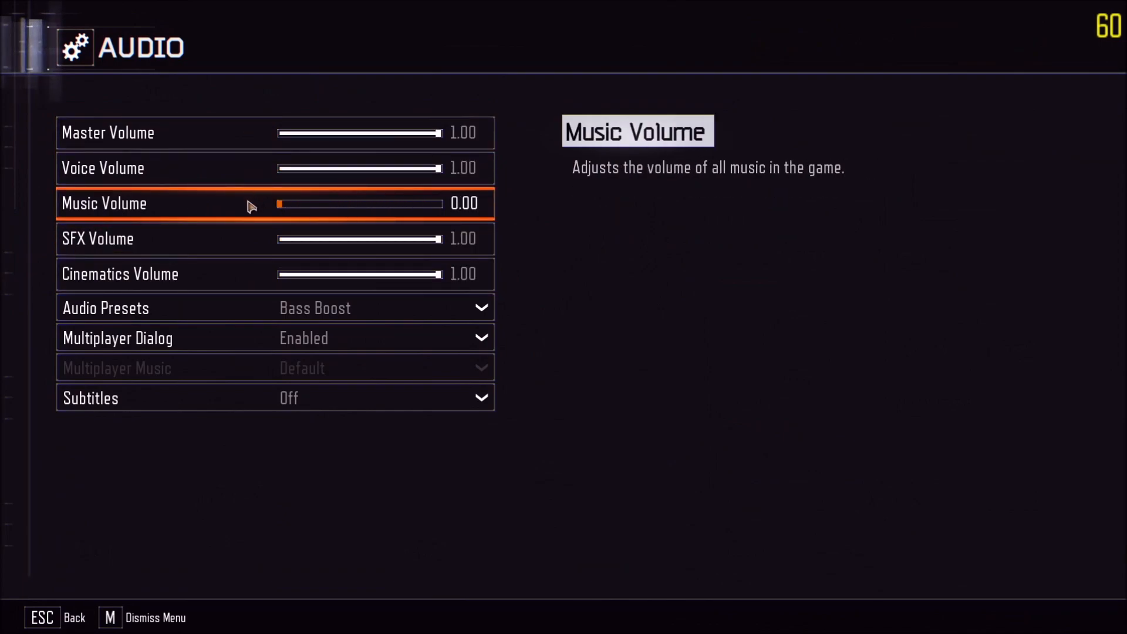
key(Escape)
key(Escape)
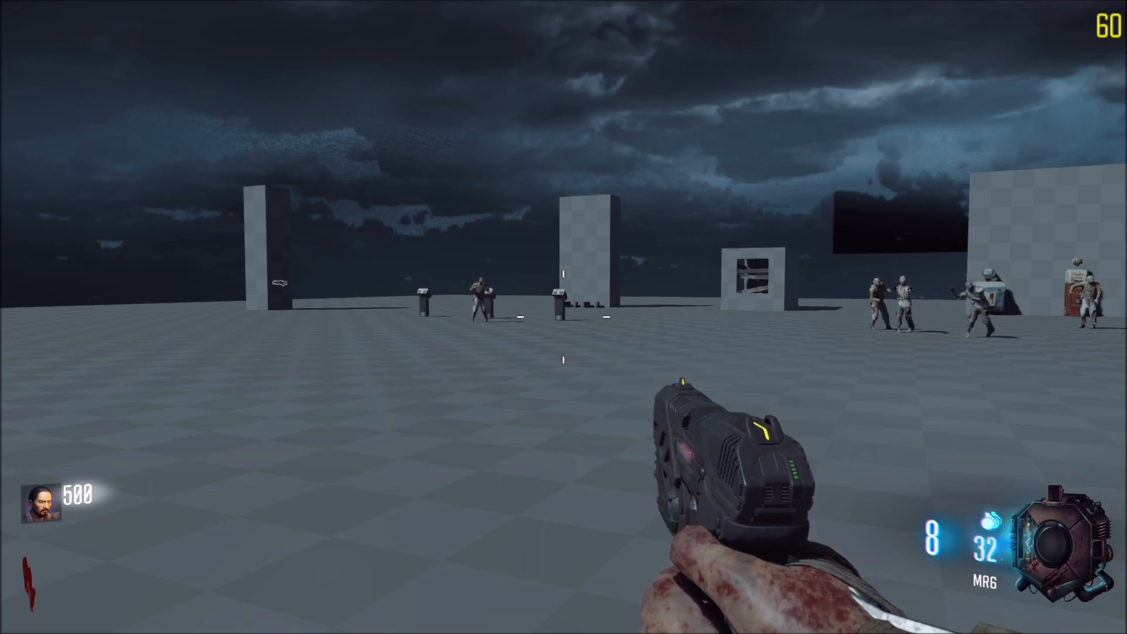
Restore the game's Music Volume to its maximum in the audio options and resume the match to listen for the custom sound.
key(Escape)
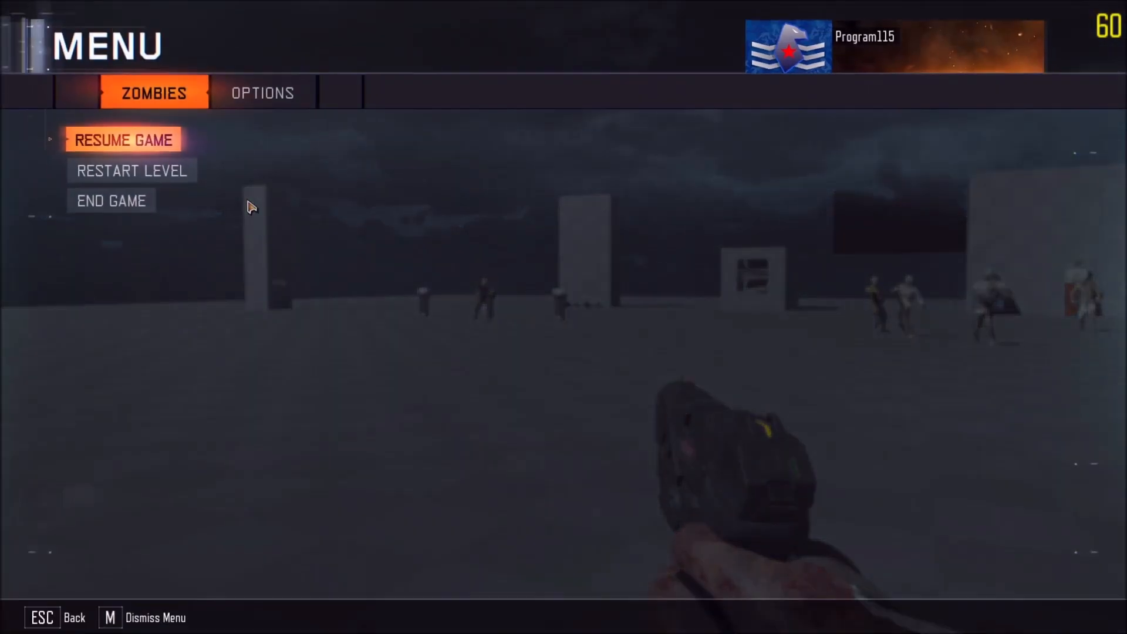
click(258, 93)
click(798, 351)
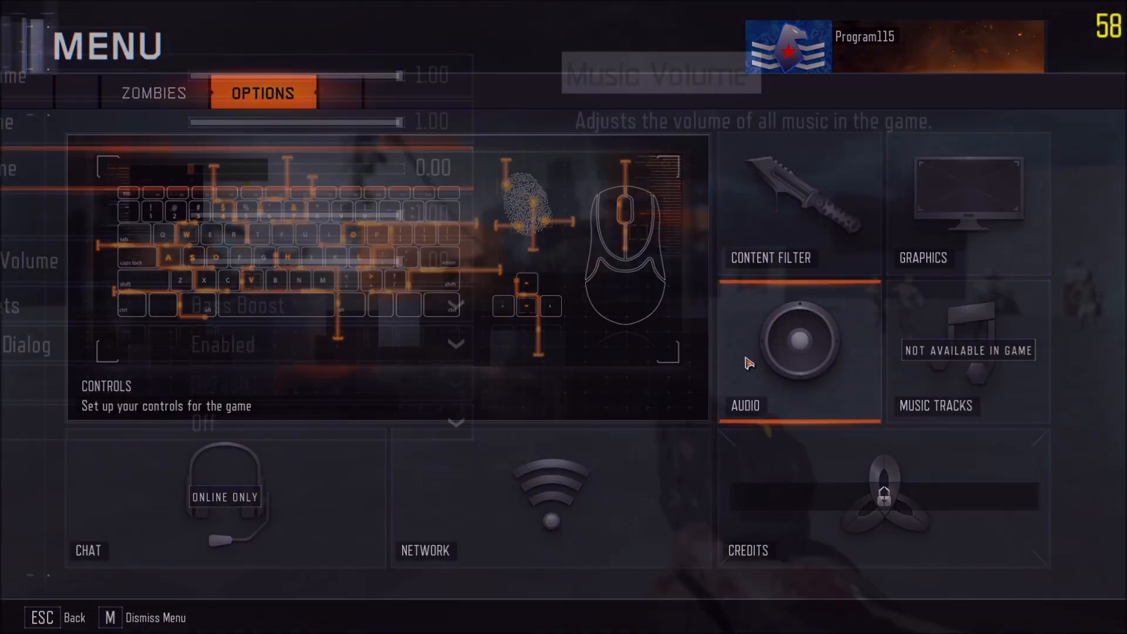
drag(309, 211, 530, 214)
key(m)
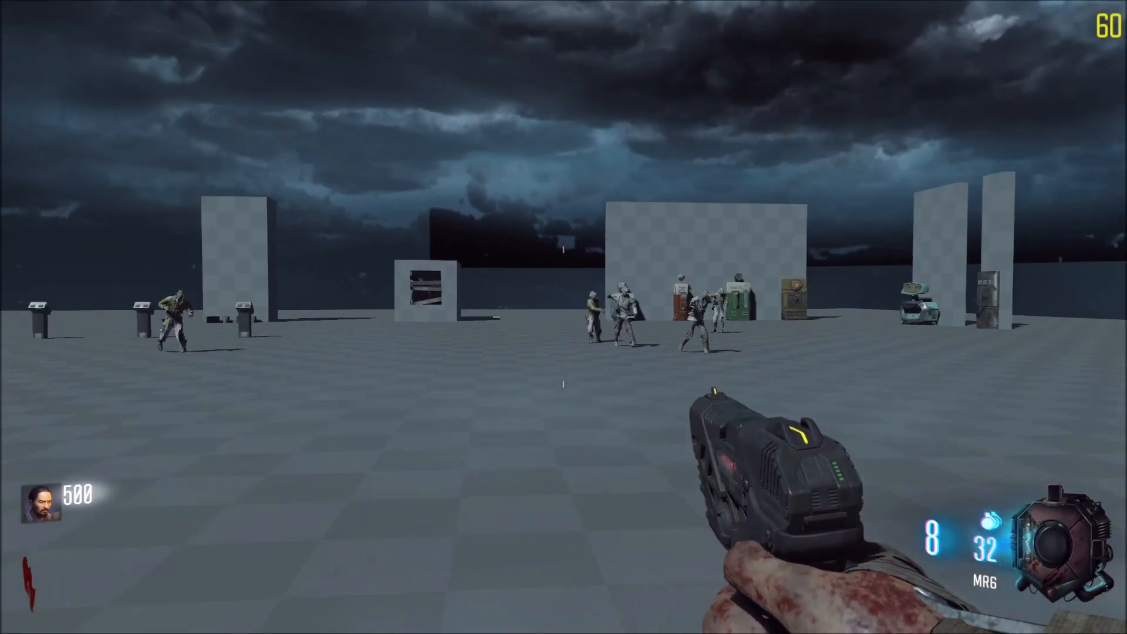
Pause the running zombies match.
key(Escape)
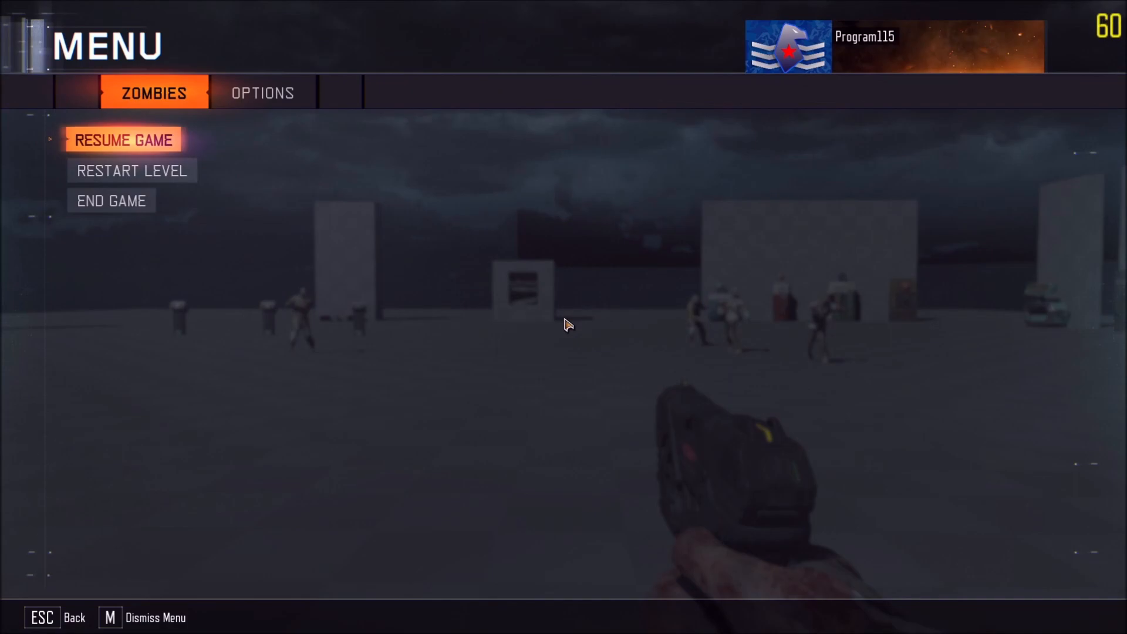